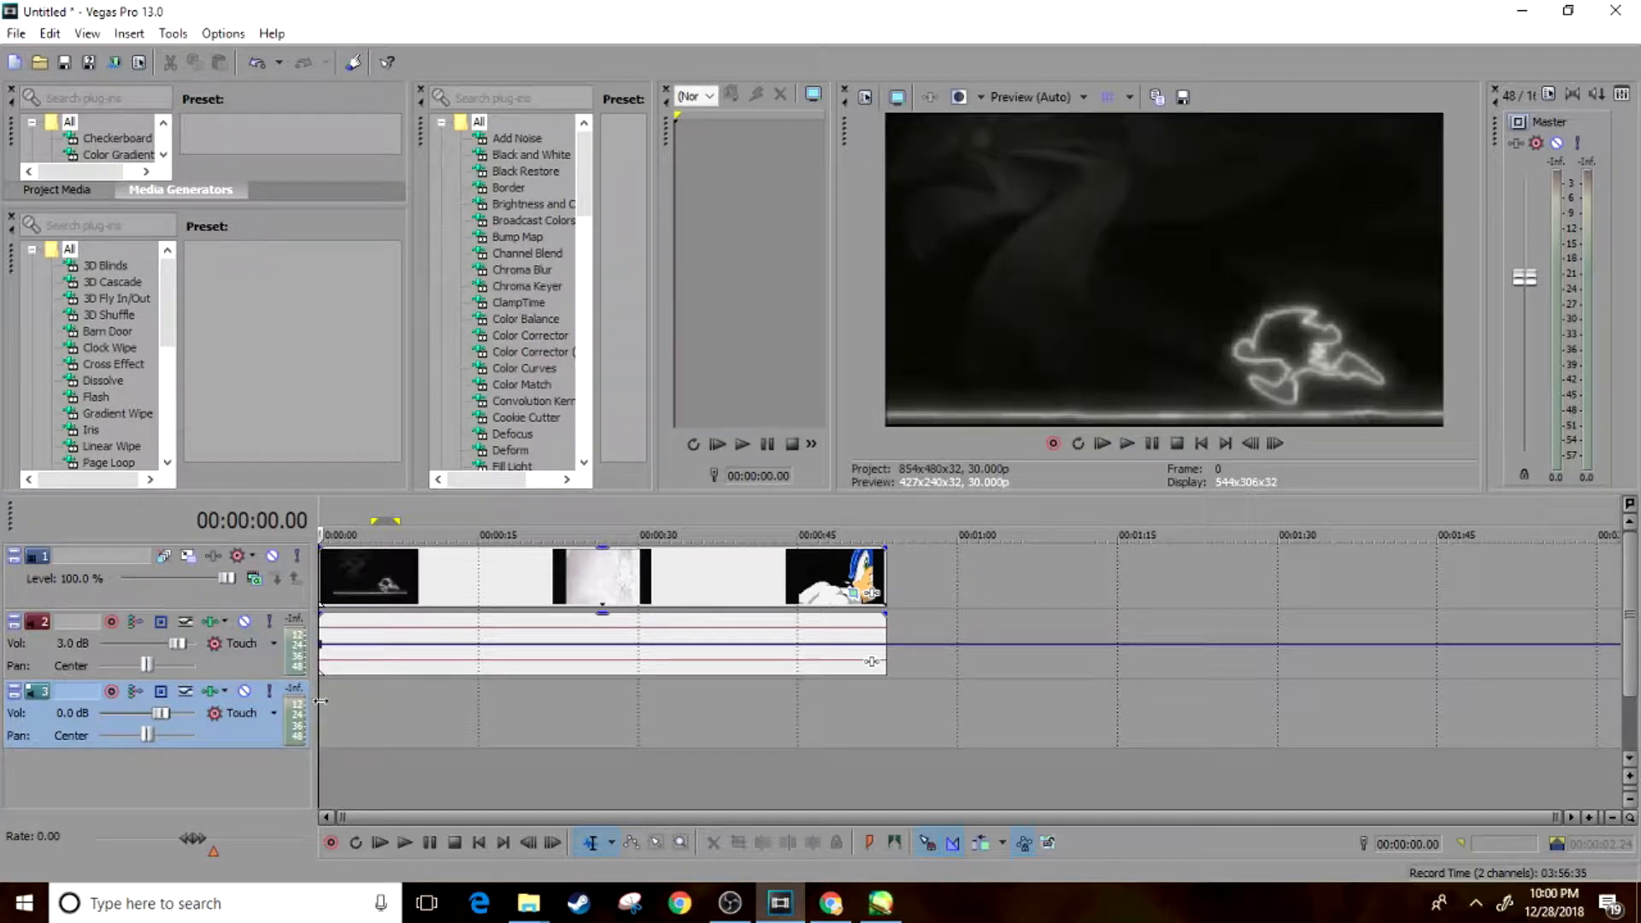
Step: Delete the position keyframes in the Pan/Crop of the Sonic x outro run thing clip and play the clip from the start
key("space")
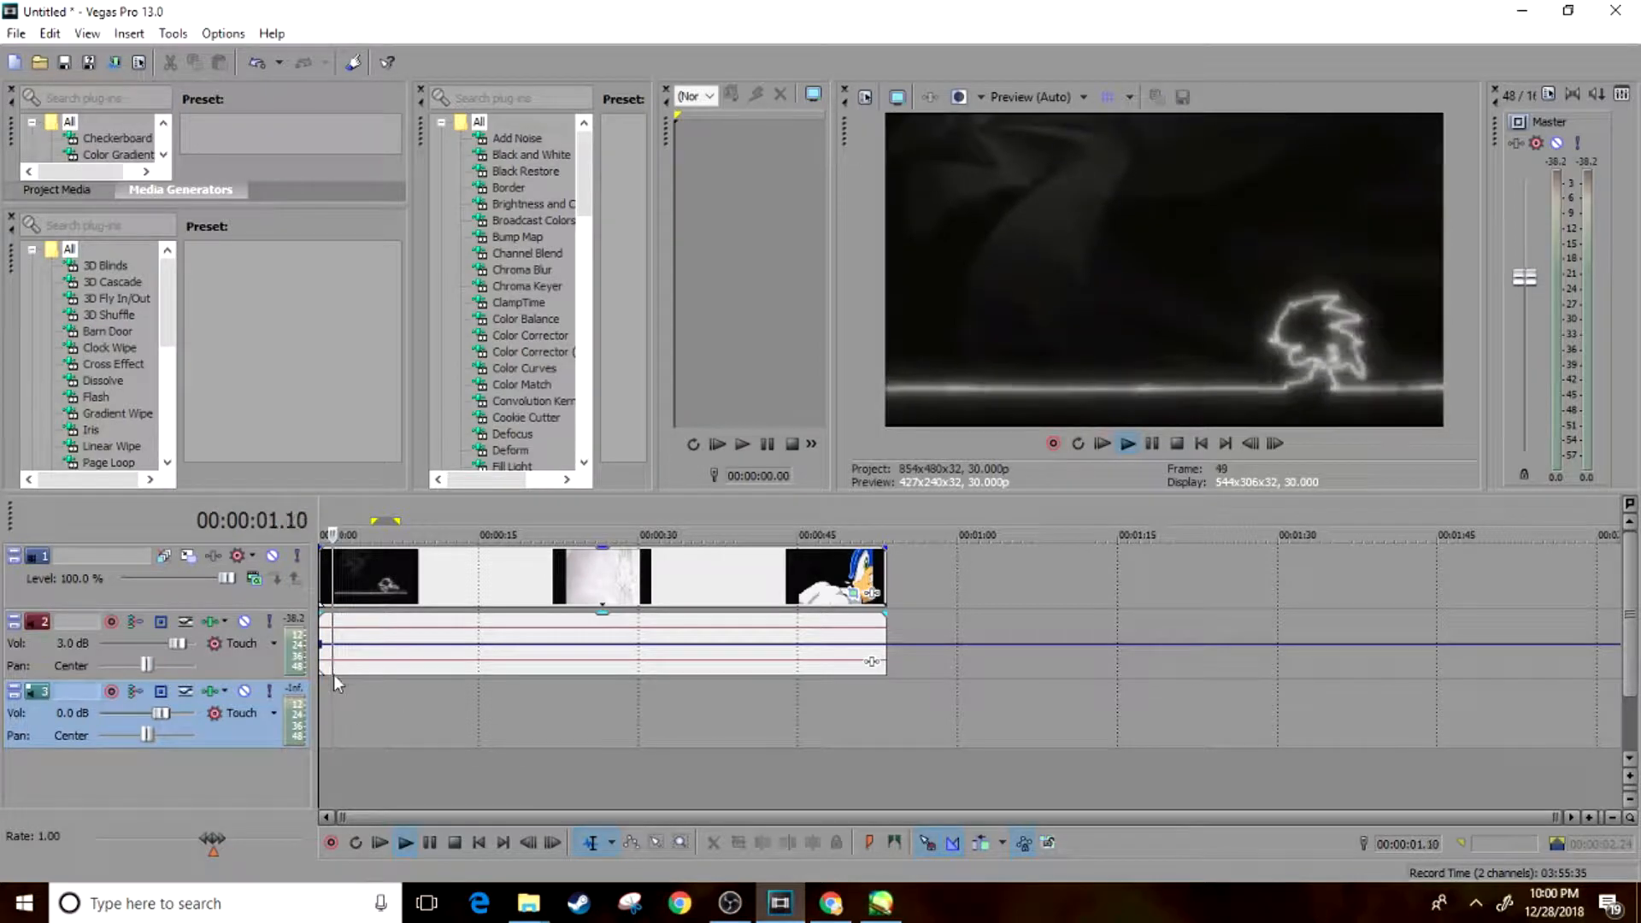
key("space")
left_click(843, 601)
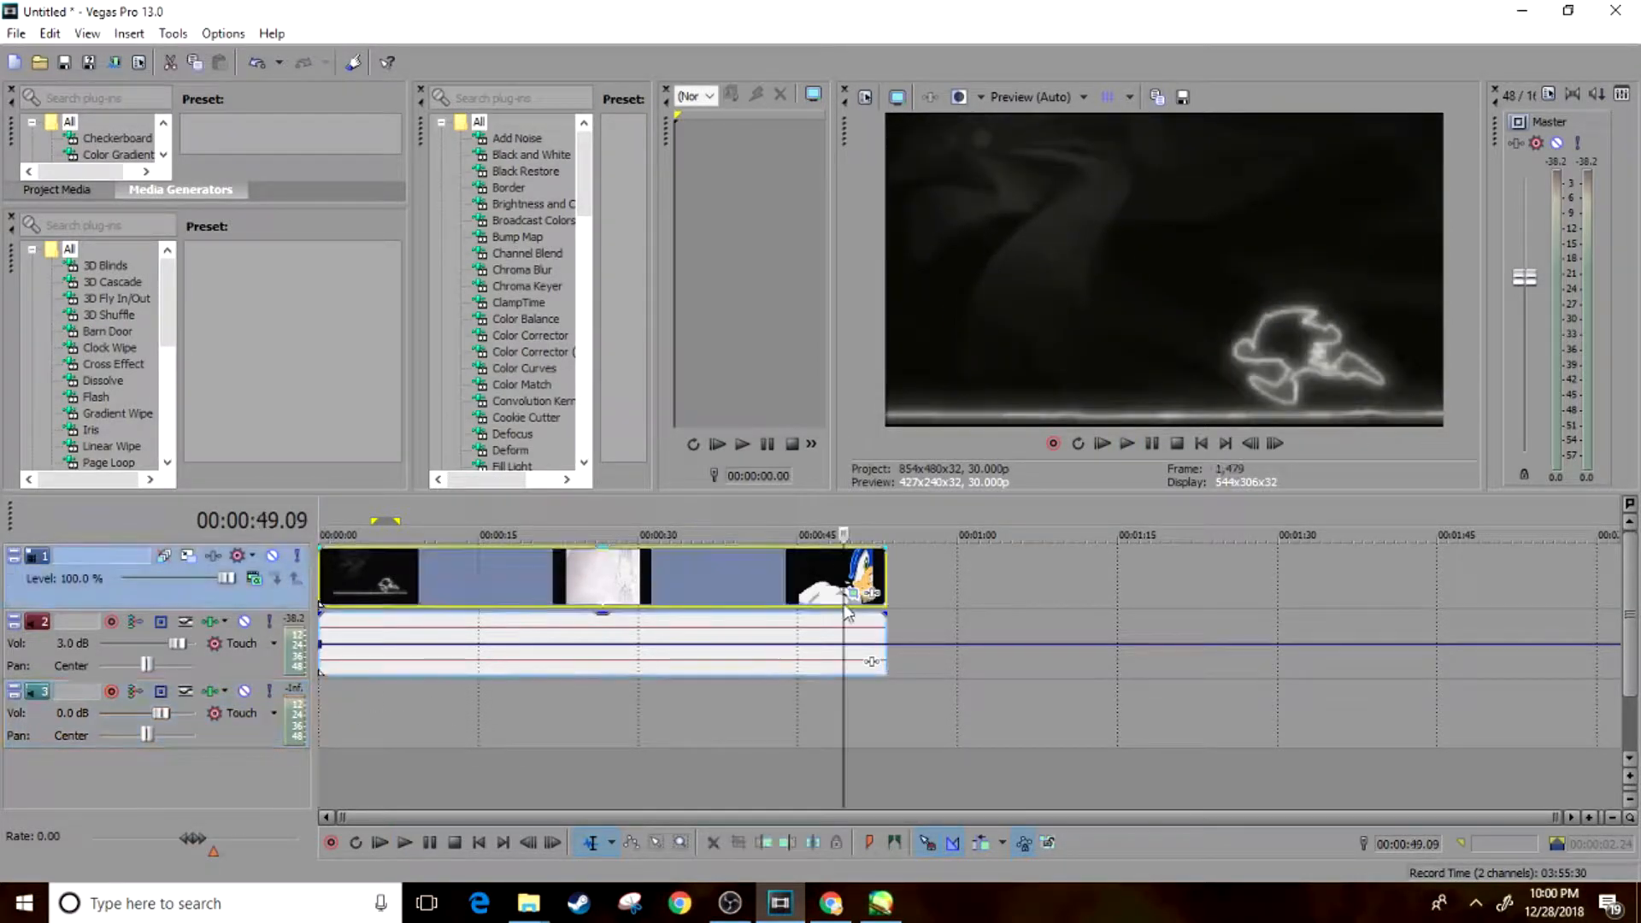
left_click(853, 593)
right_click(367, 655)
left_click(425, 505)
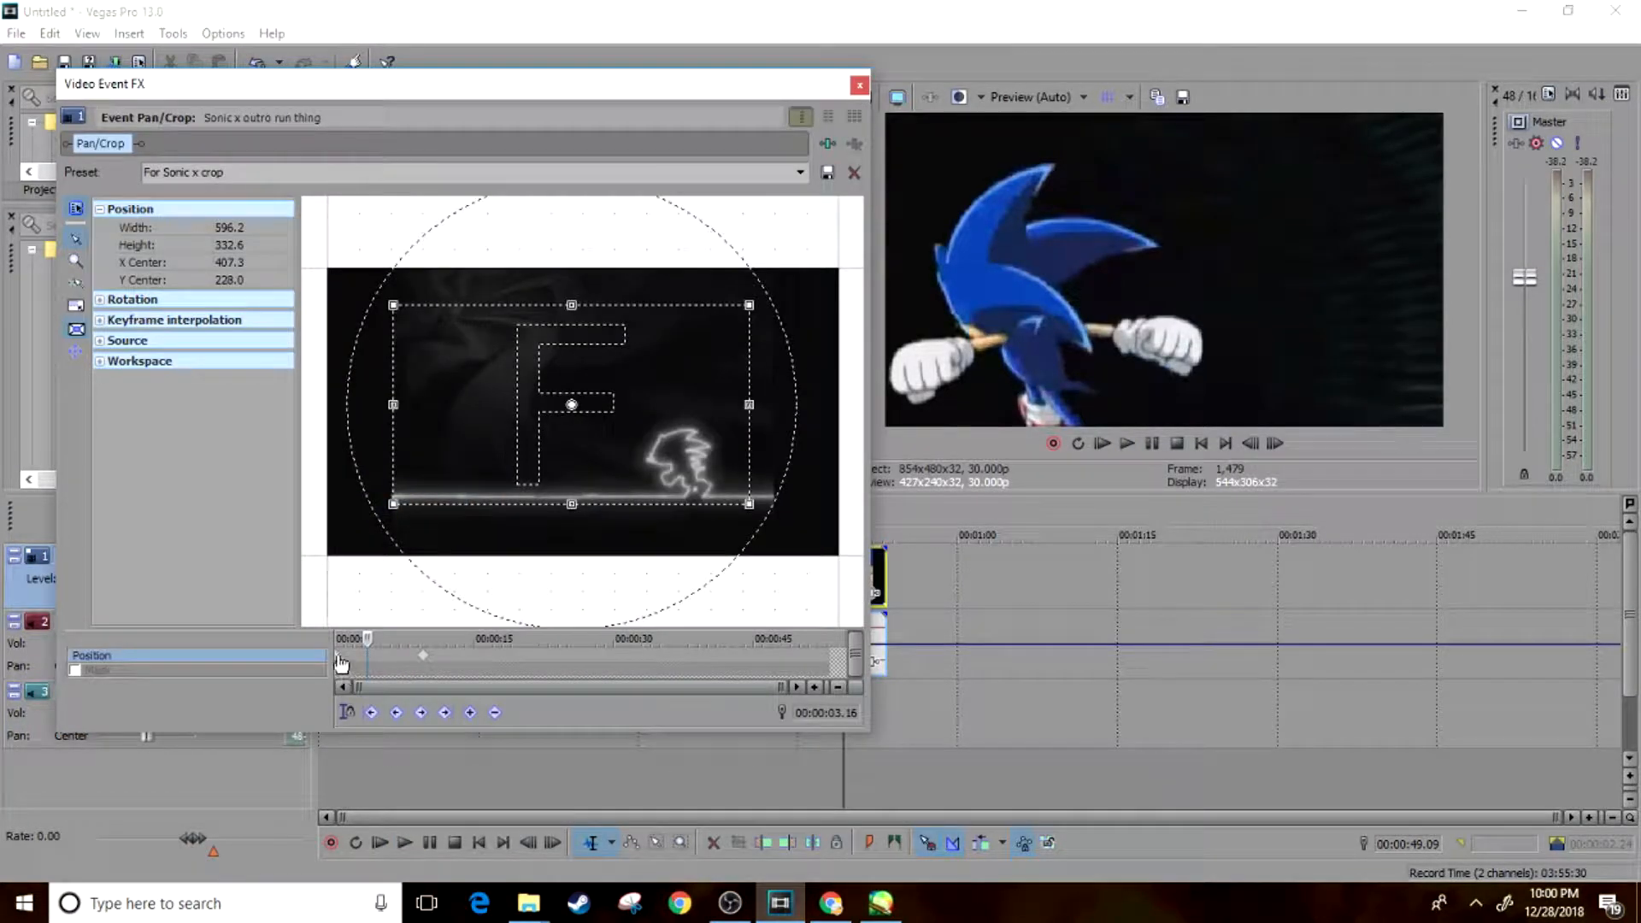
right_click(422, 655)
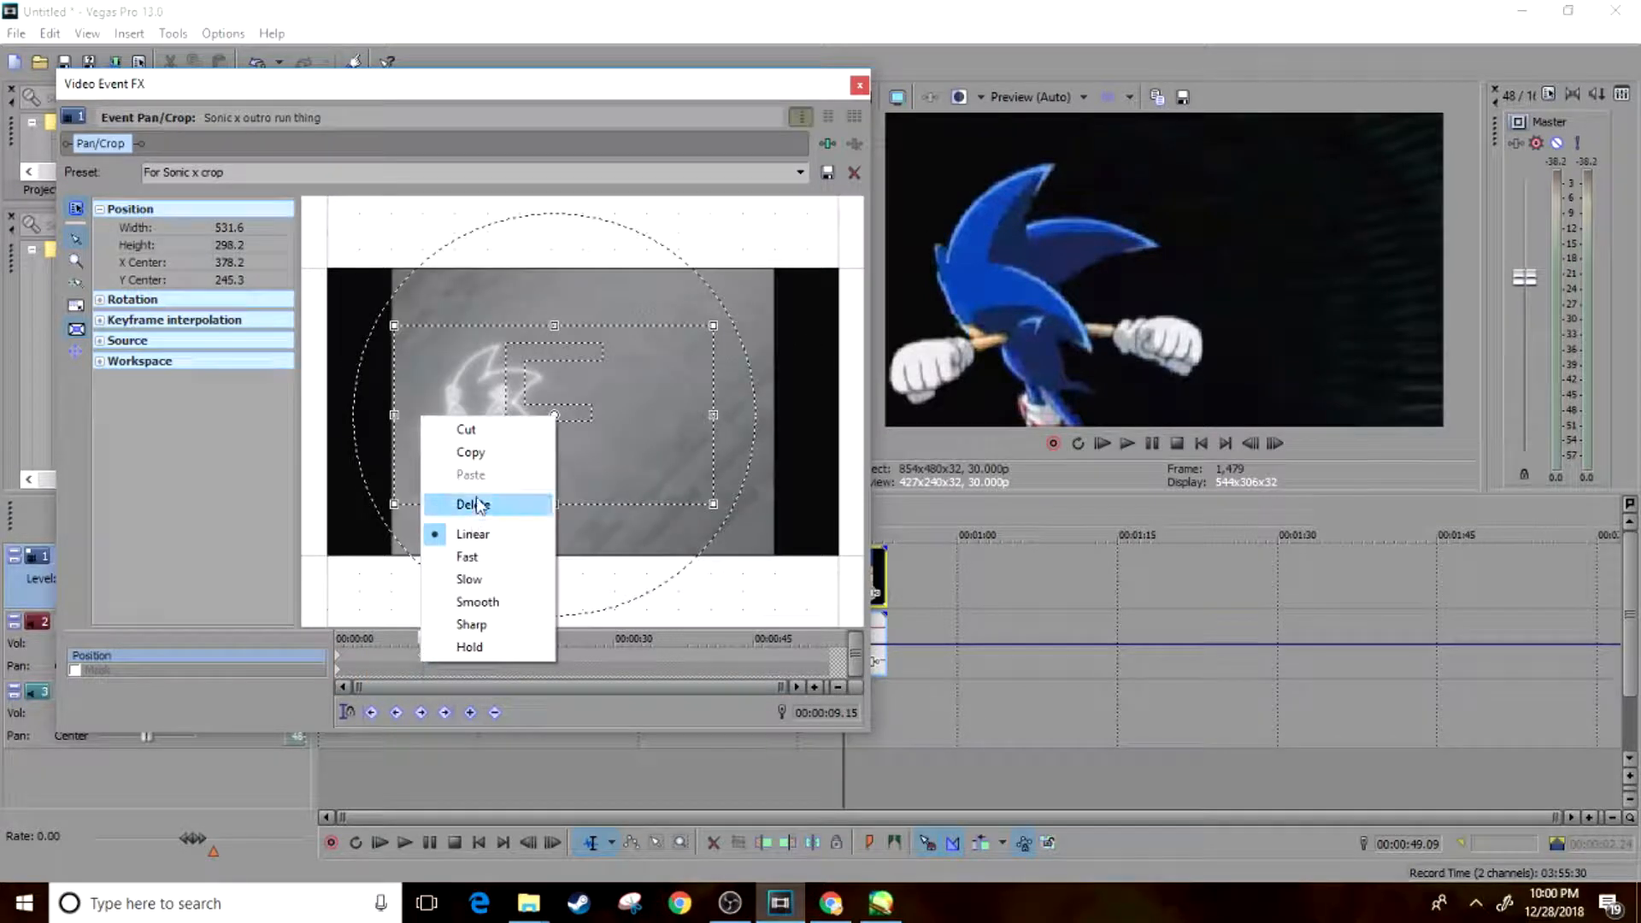
left_click(477, 505)
right_click(338, 656)
left_click(859, 85)
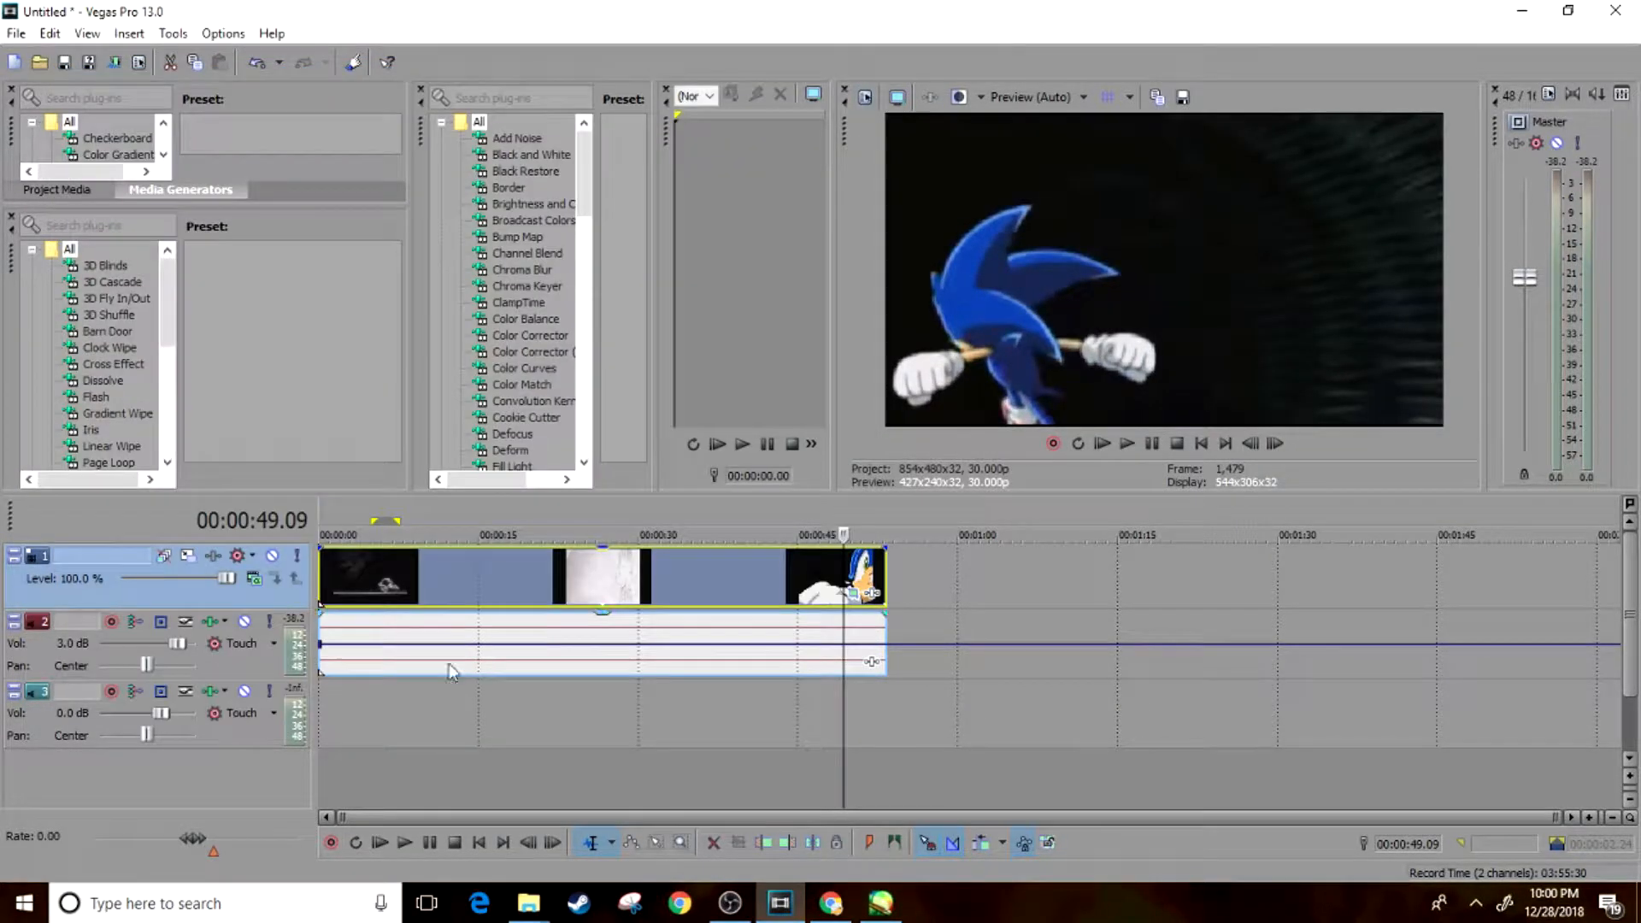
left_click(320, 694)
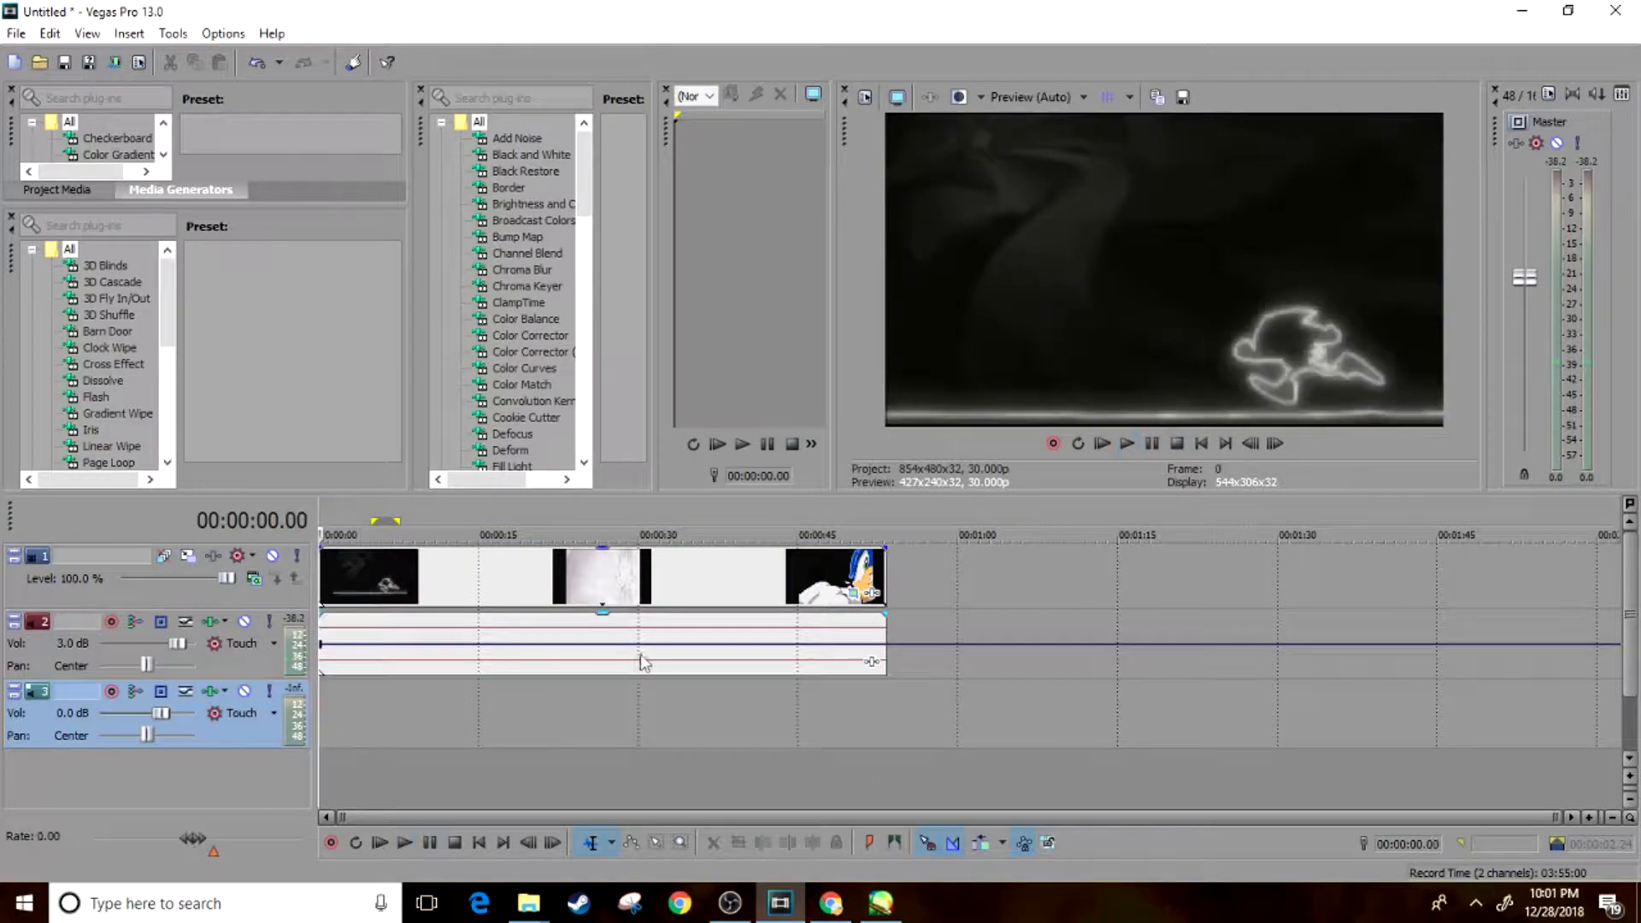
key("space")
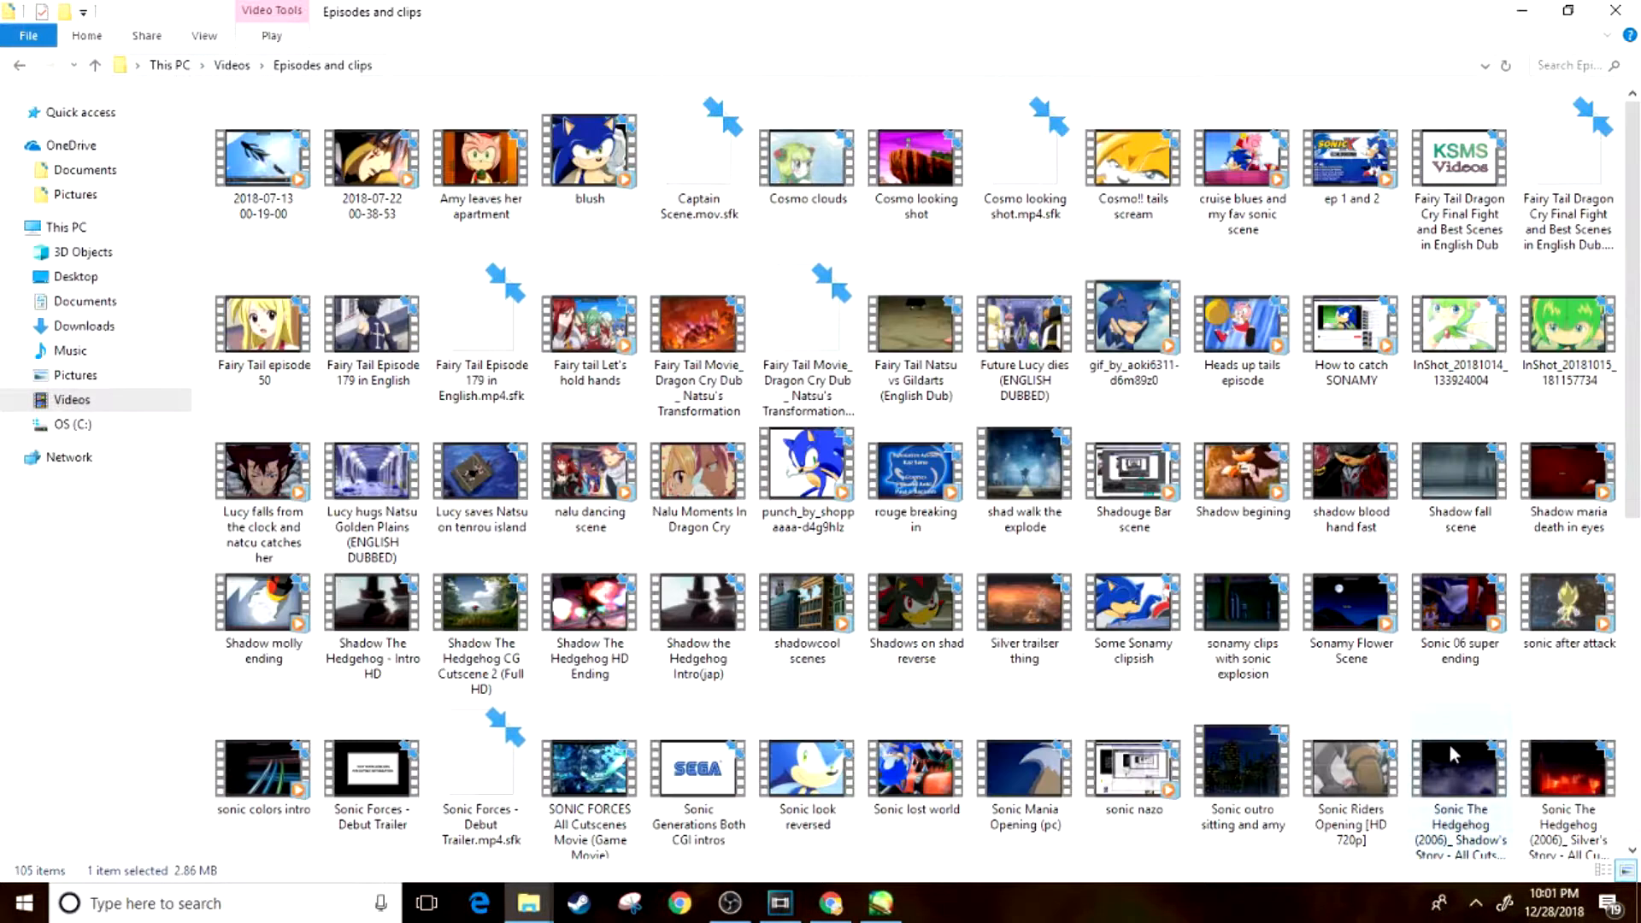
Step: Add the Tails tear video from the Episodes and clips folder at the timeline's start and match the project video settings to it
scroll(1046, 536, "up", 5)
scroll(1047, 537, "down", 5)
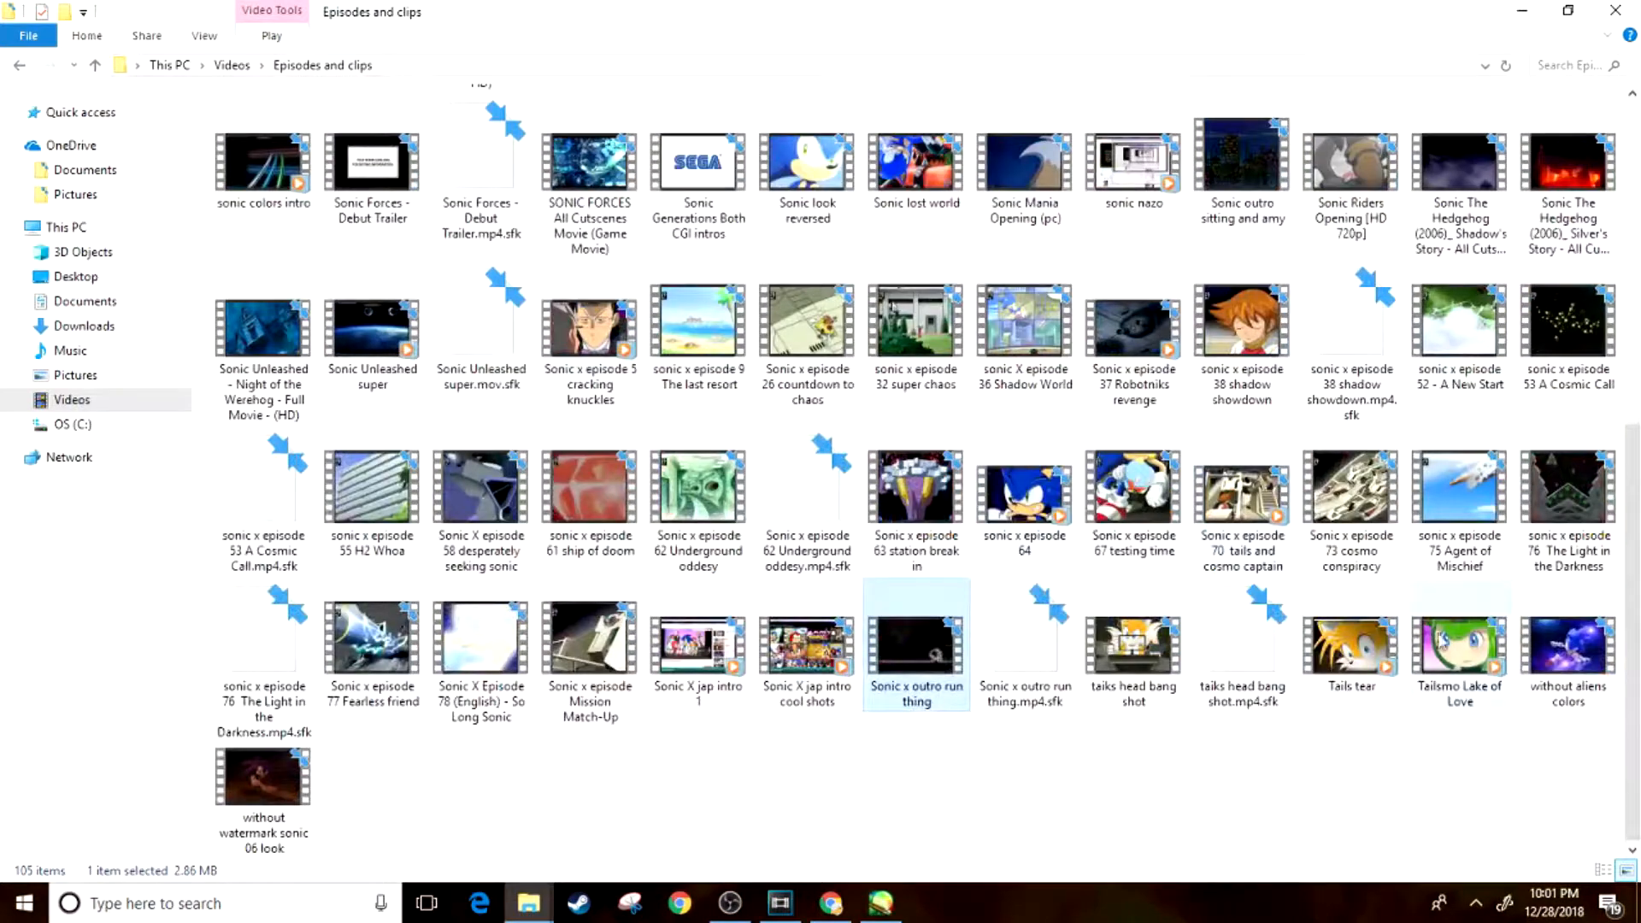
left_click_drag(1390, 677, 323, 653)
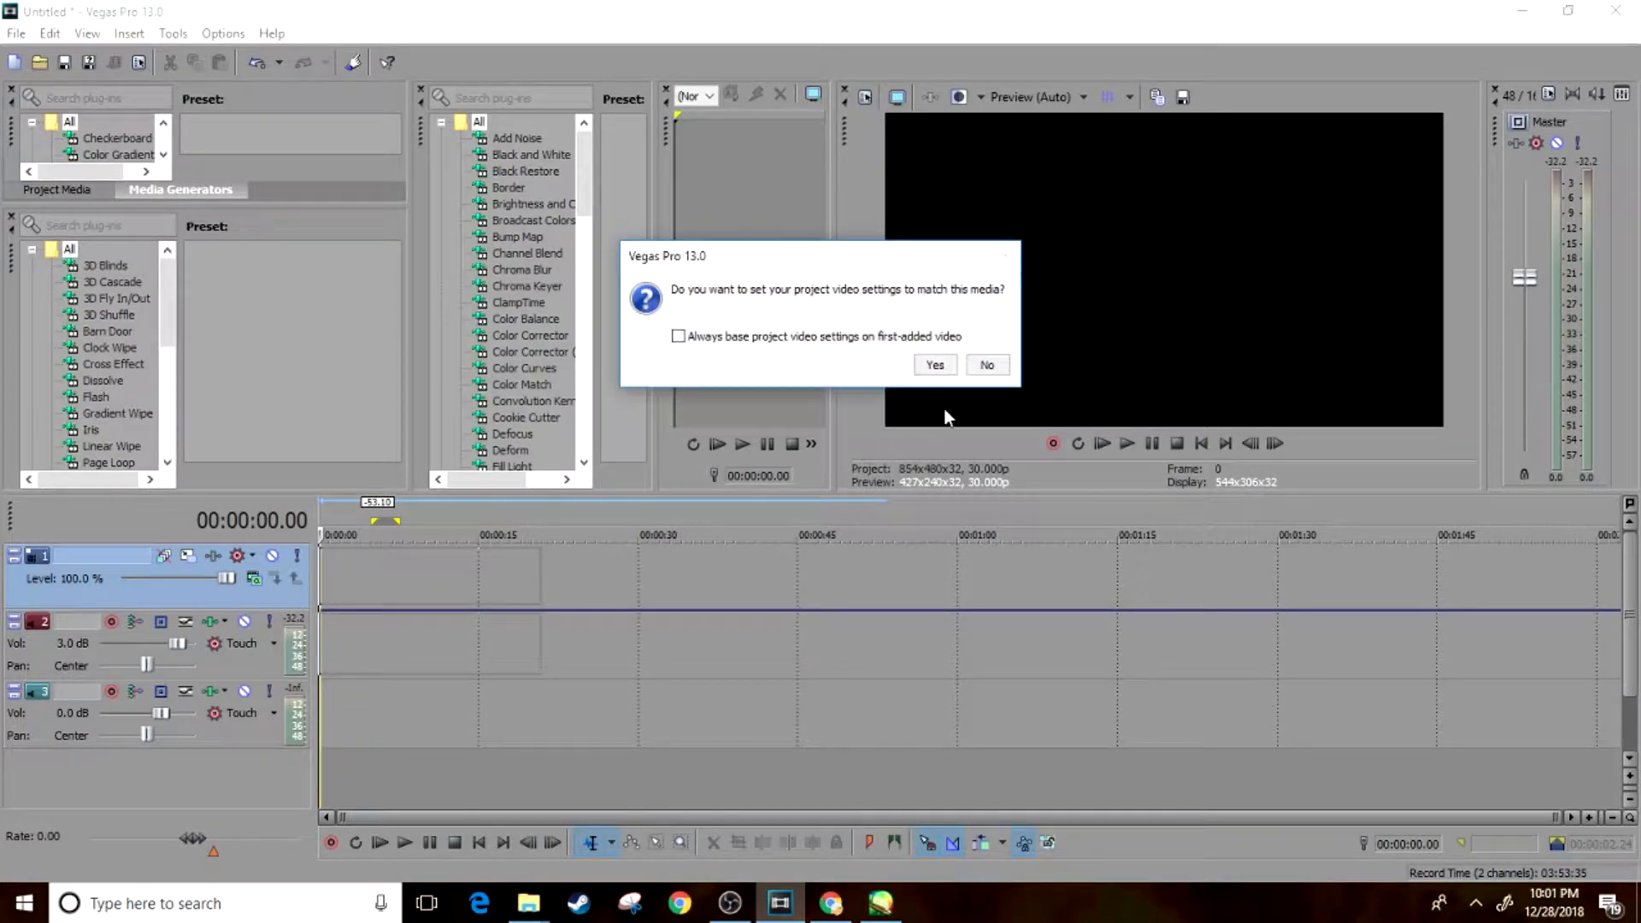
left_click(935, 365)
Step: Play the Tails tear clip and lower its audio track's volume to -2.0 dB
left_click(341, 690)
key("space")
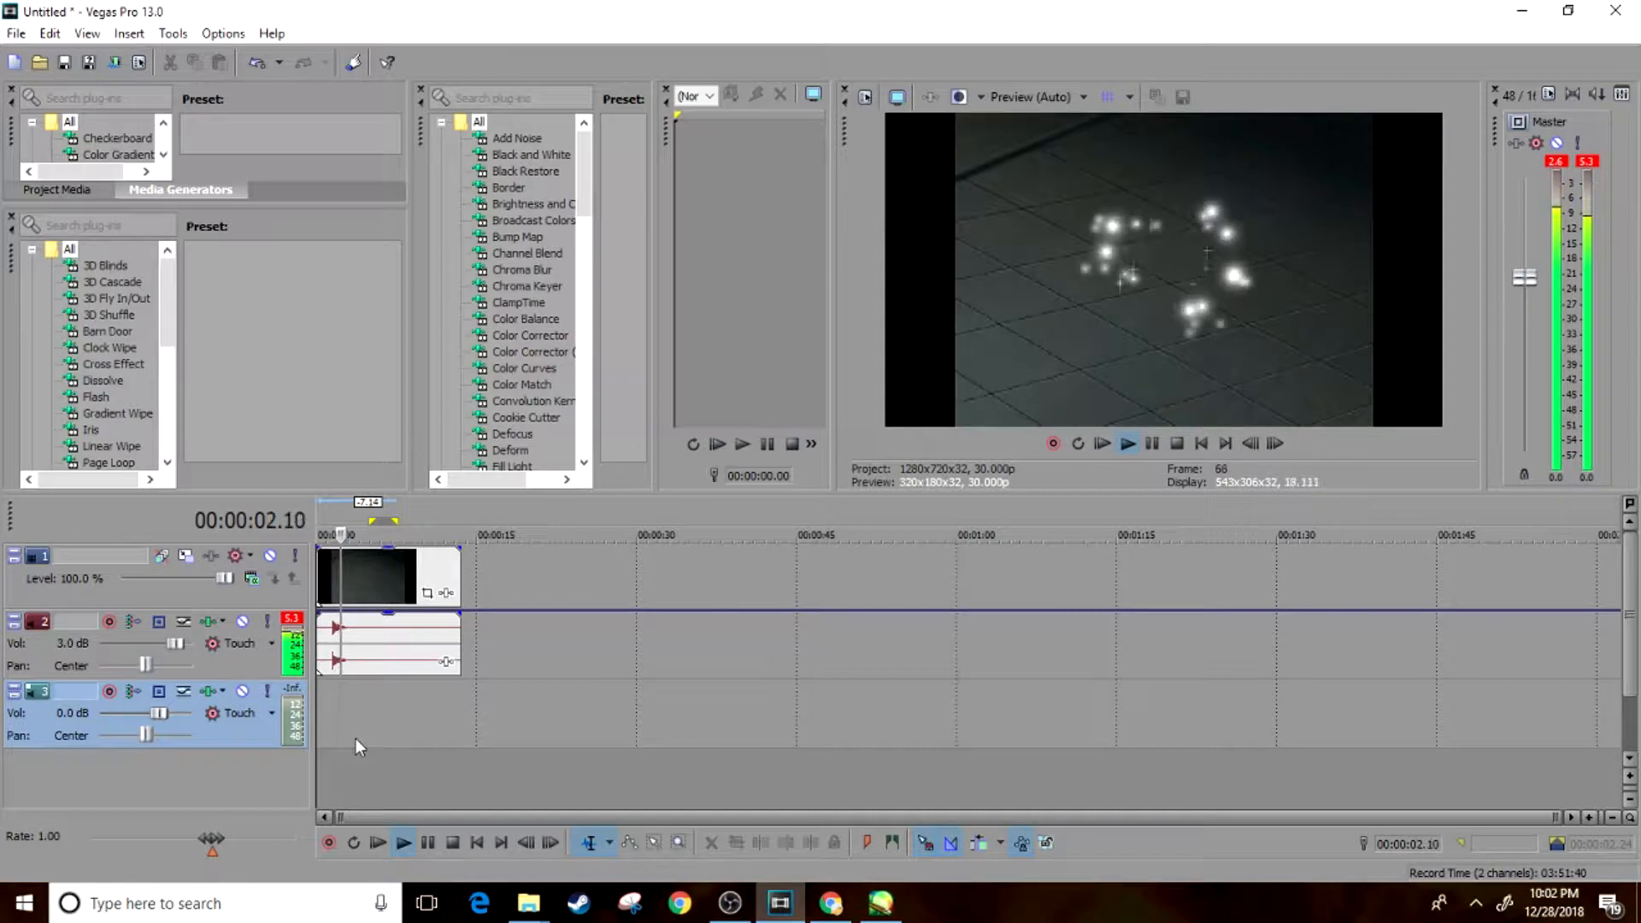
key("space")
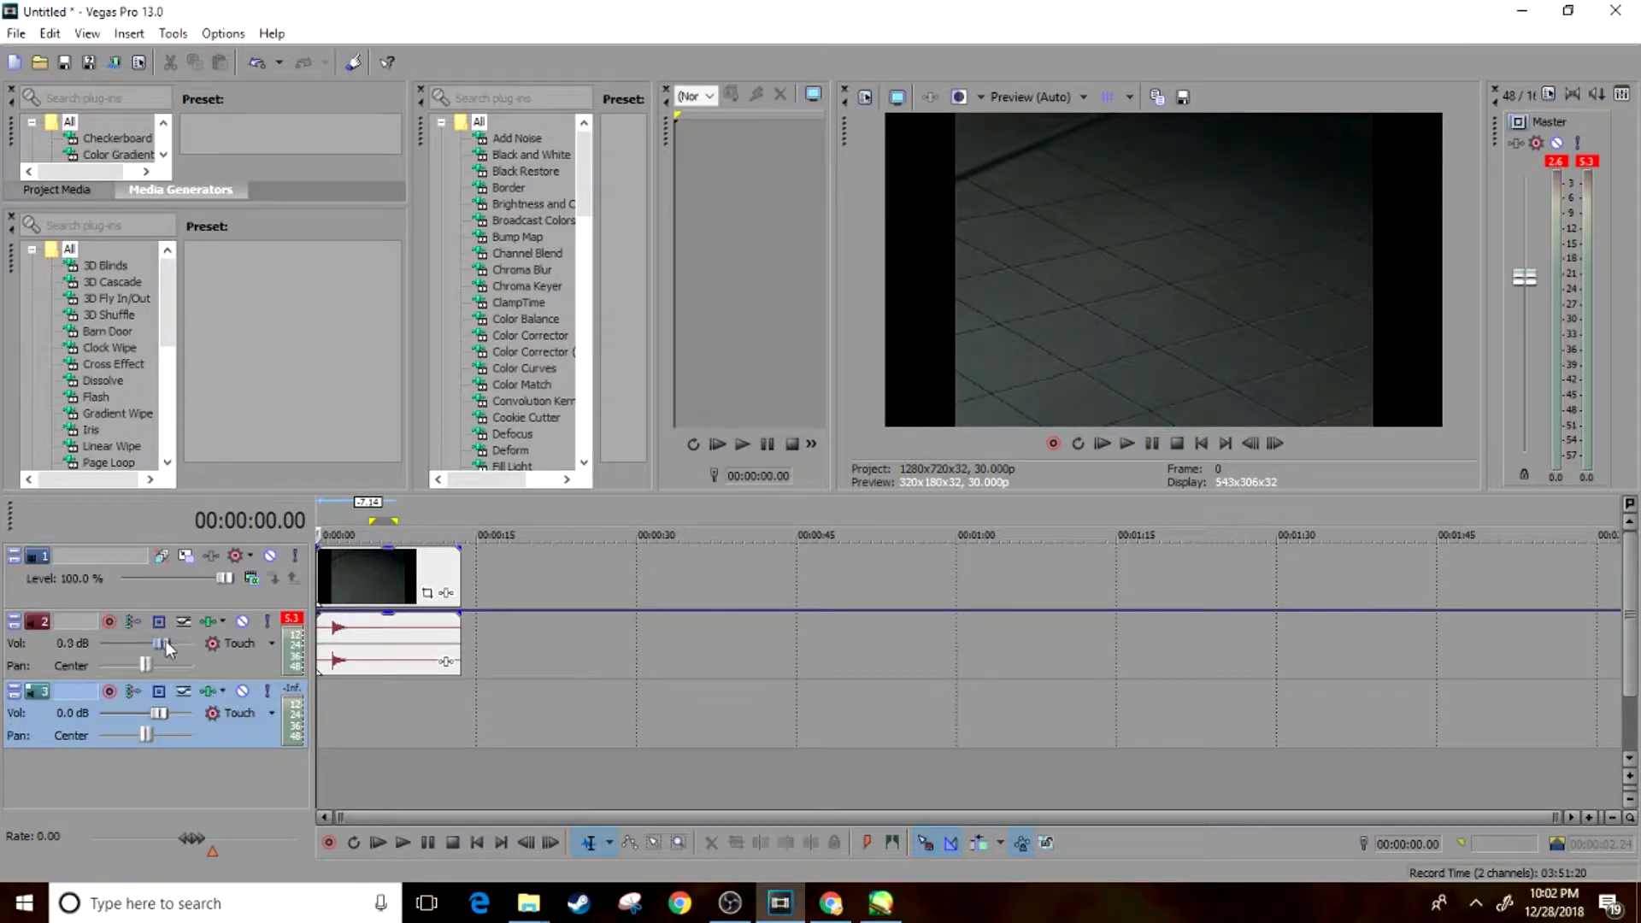
left_click_drag(171, 642, 148, 643)
key("space")
key("space")
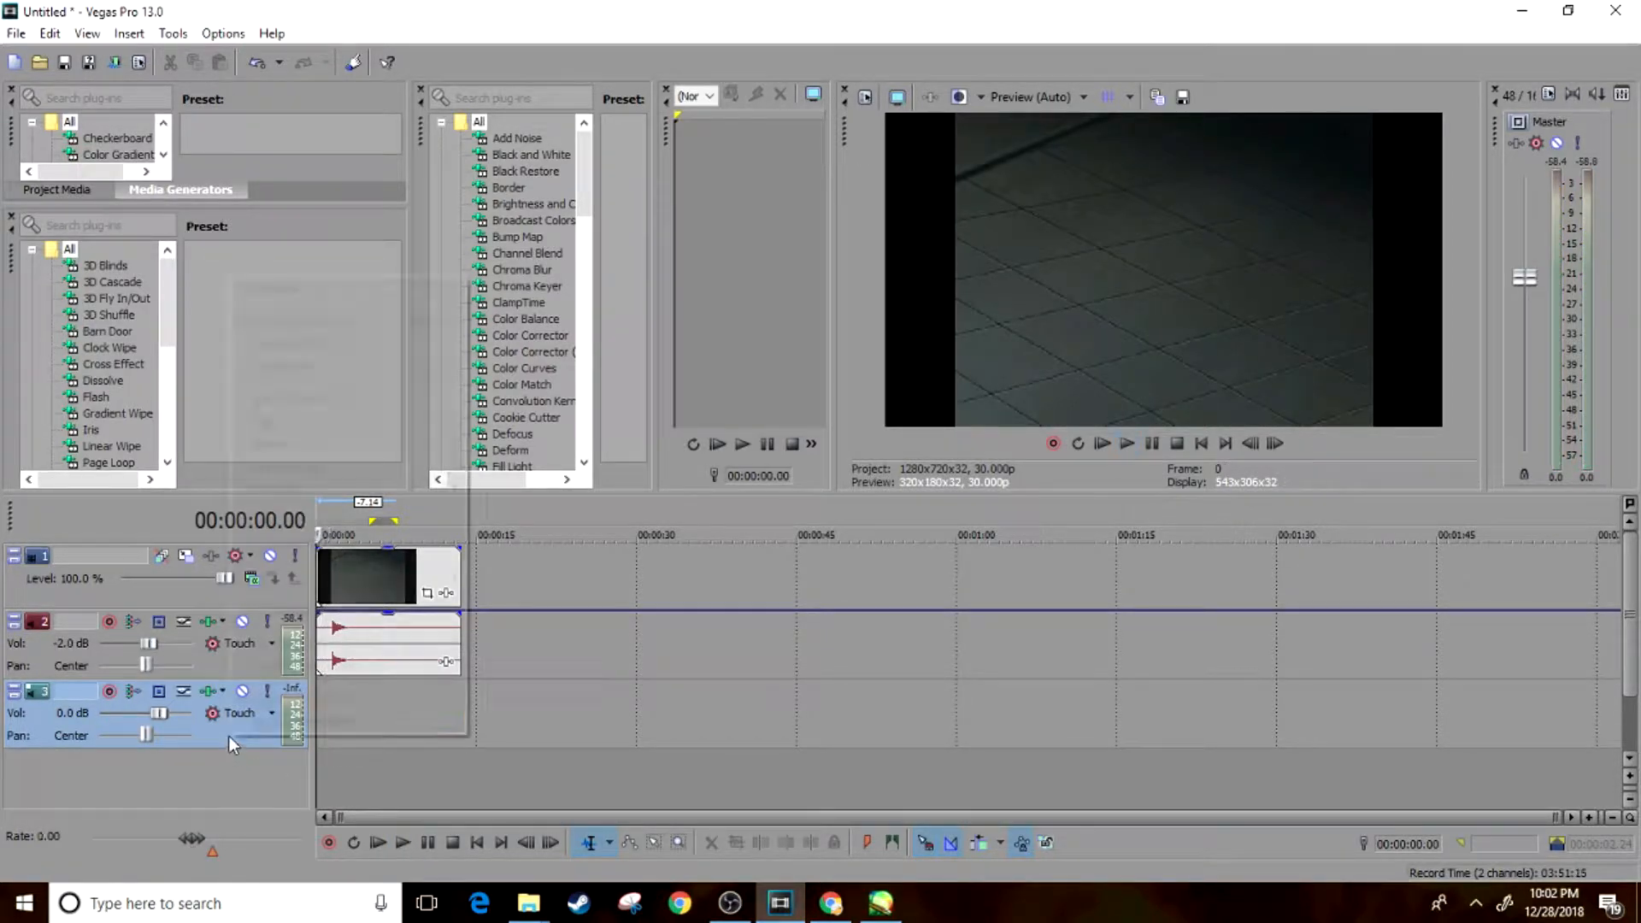
Step: Delete the empty third audio track
right_click(229, 734)
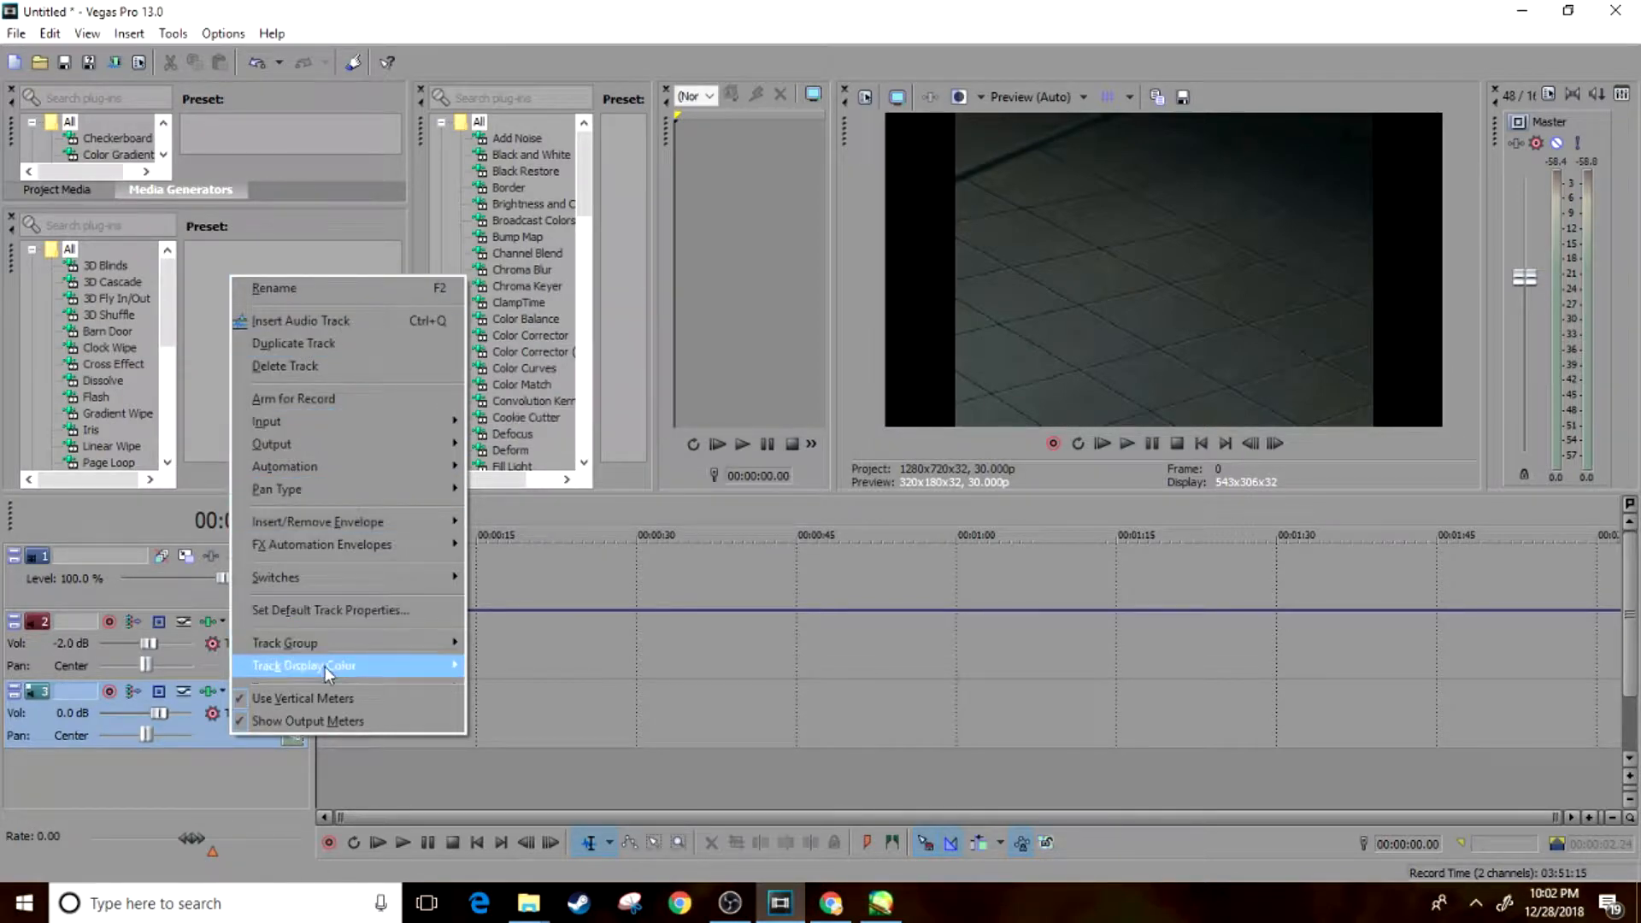
right_click(571, 718)
left_click(654, 562)
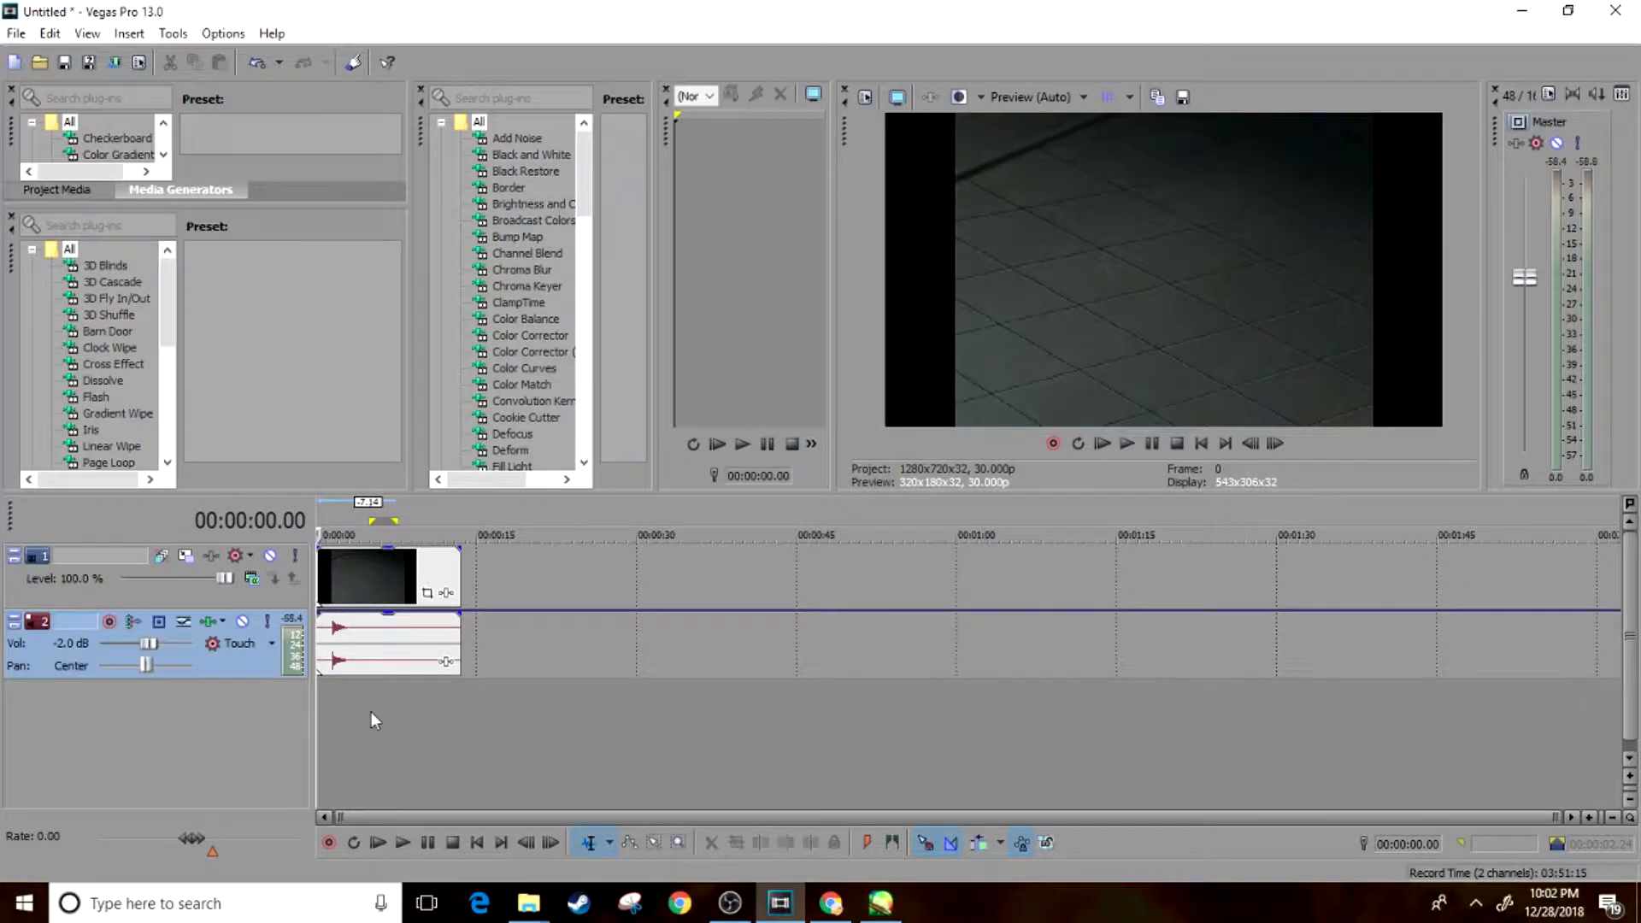
Step: Play the clip with sound, mute its audio track to play it silently, and unmute the track
key("space")
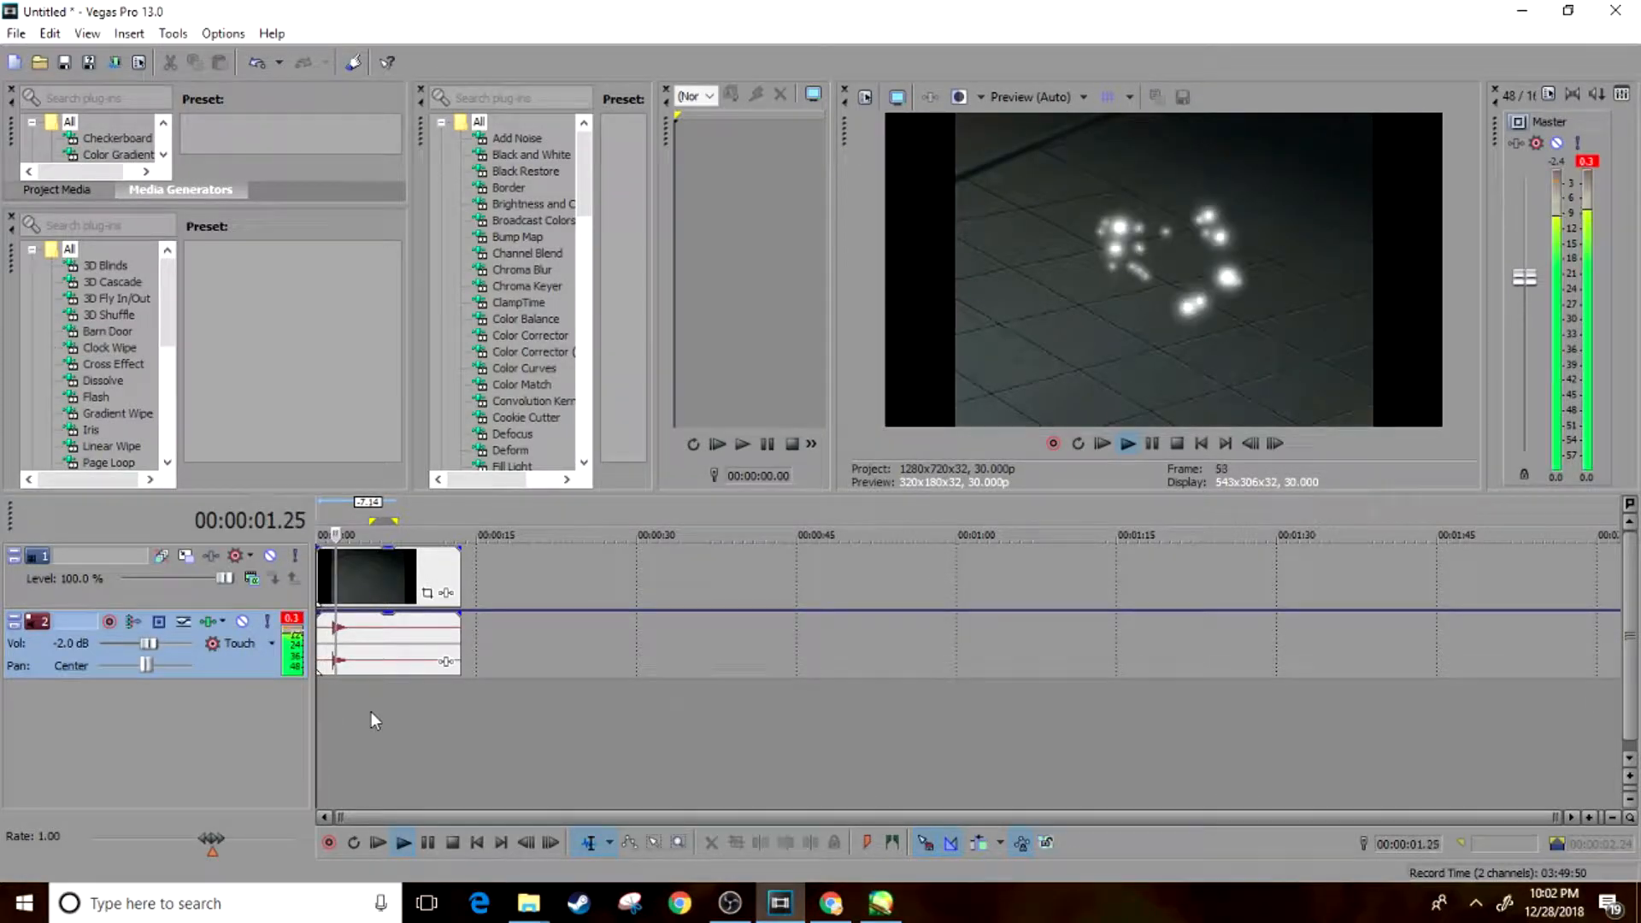
key("space")
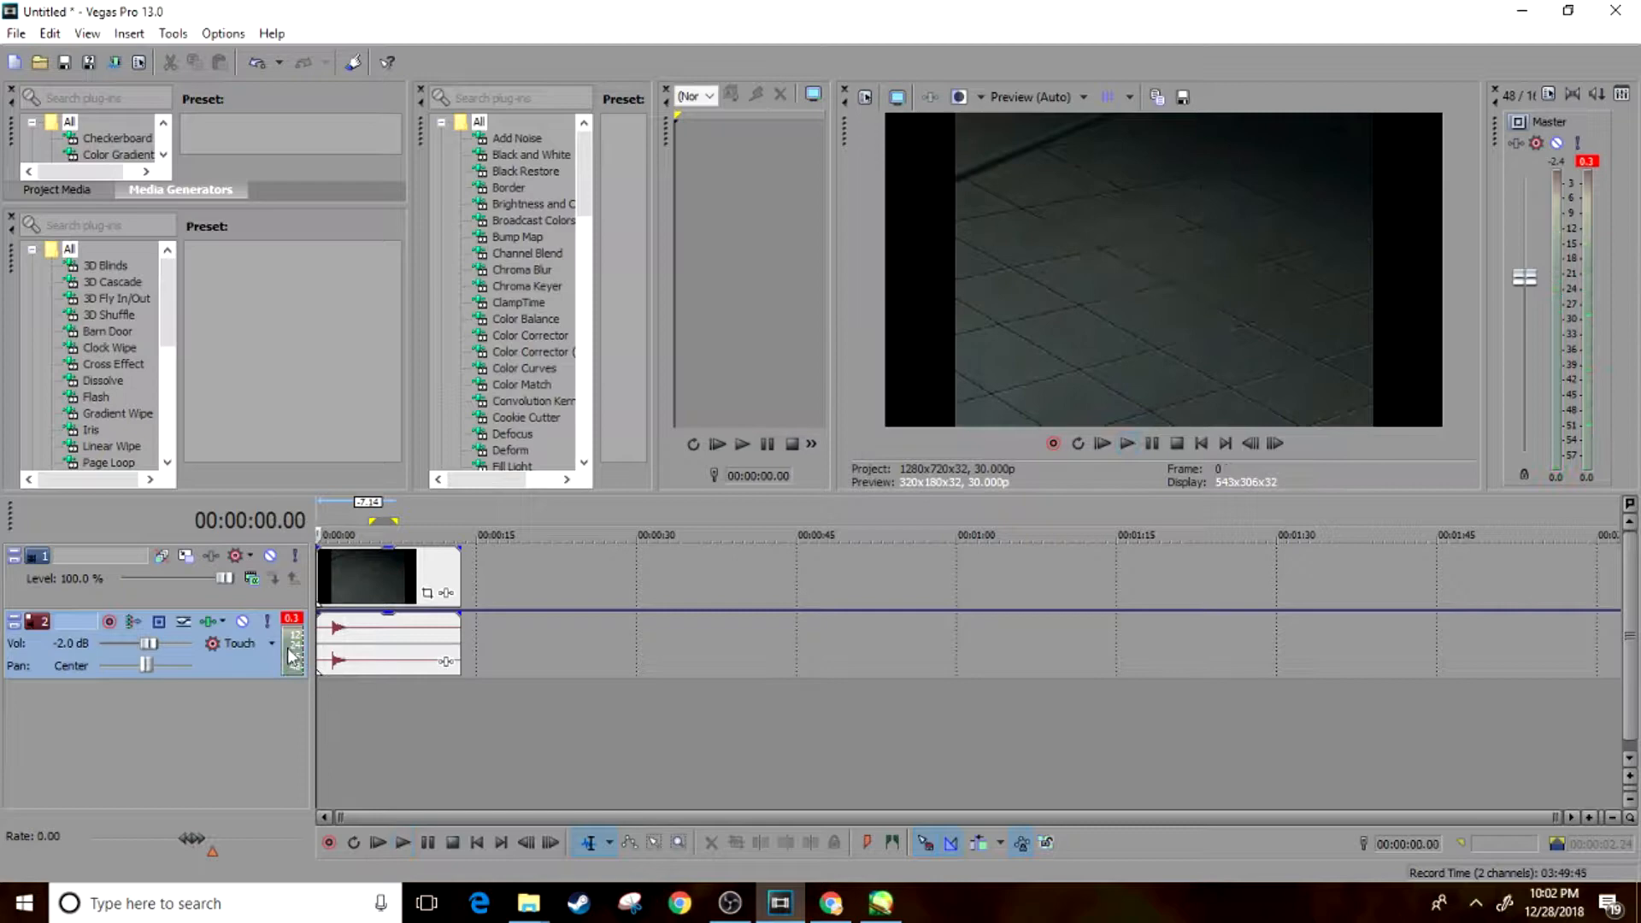
left_click(242, 621)
key("space")
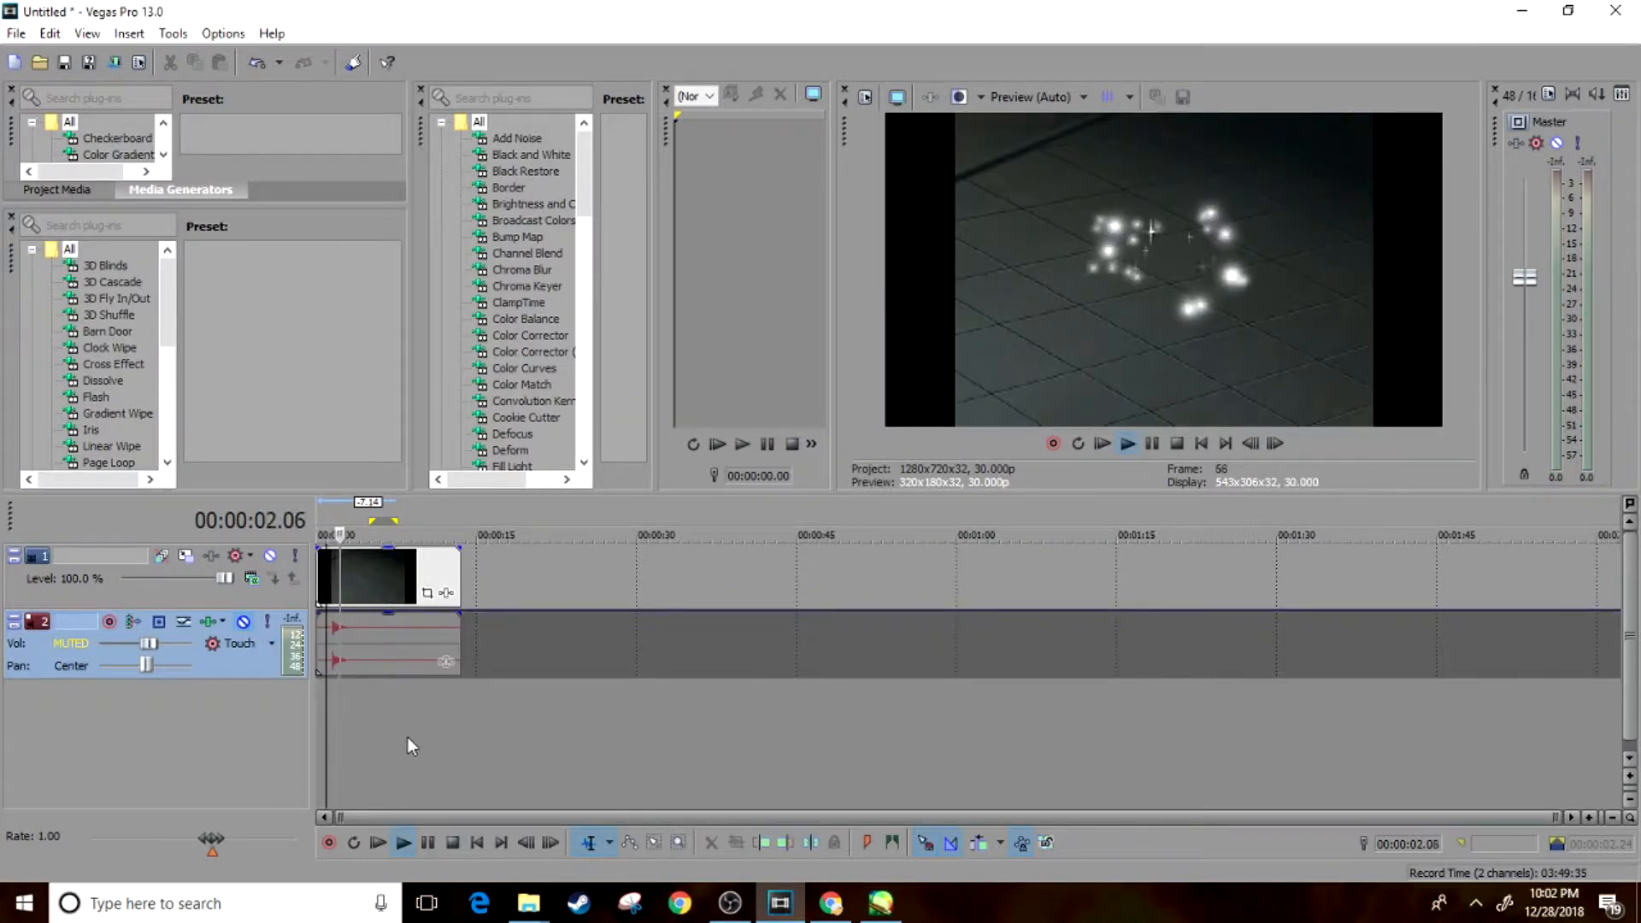
key("space")
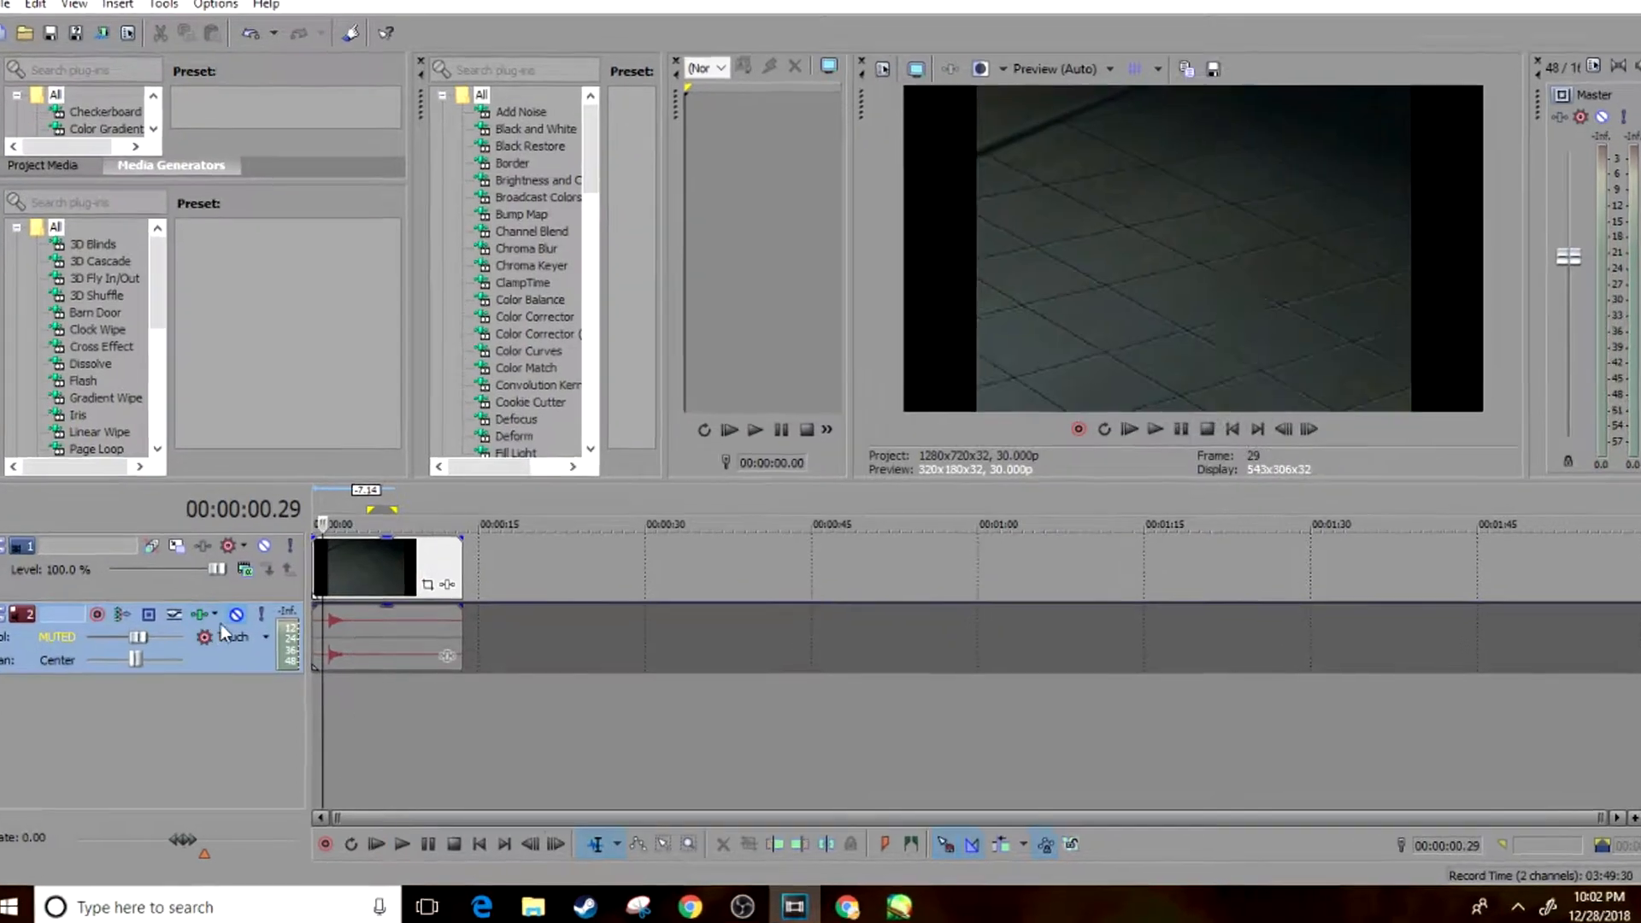
left_click(234, 616)
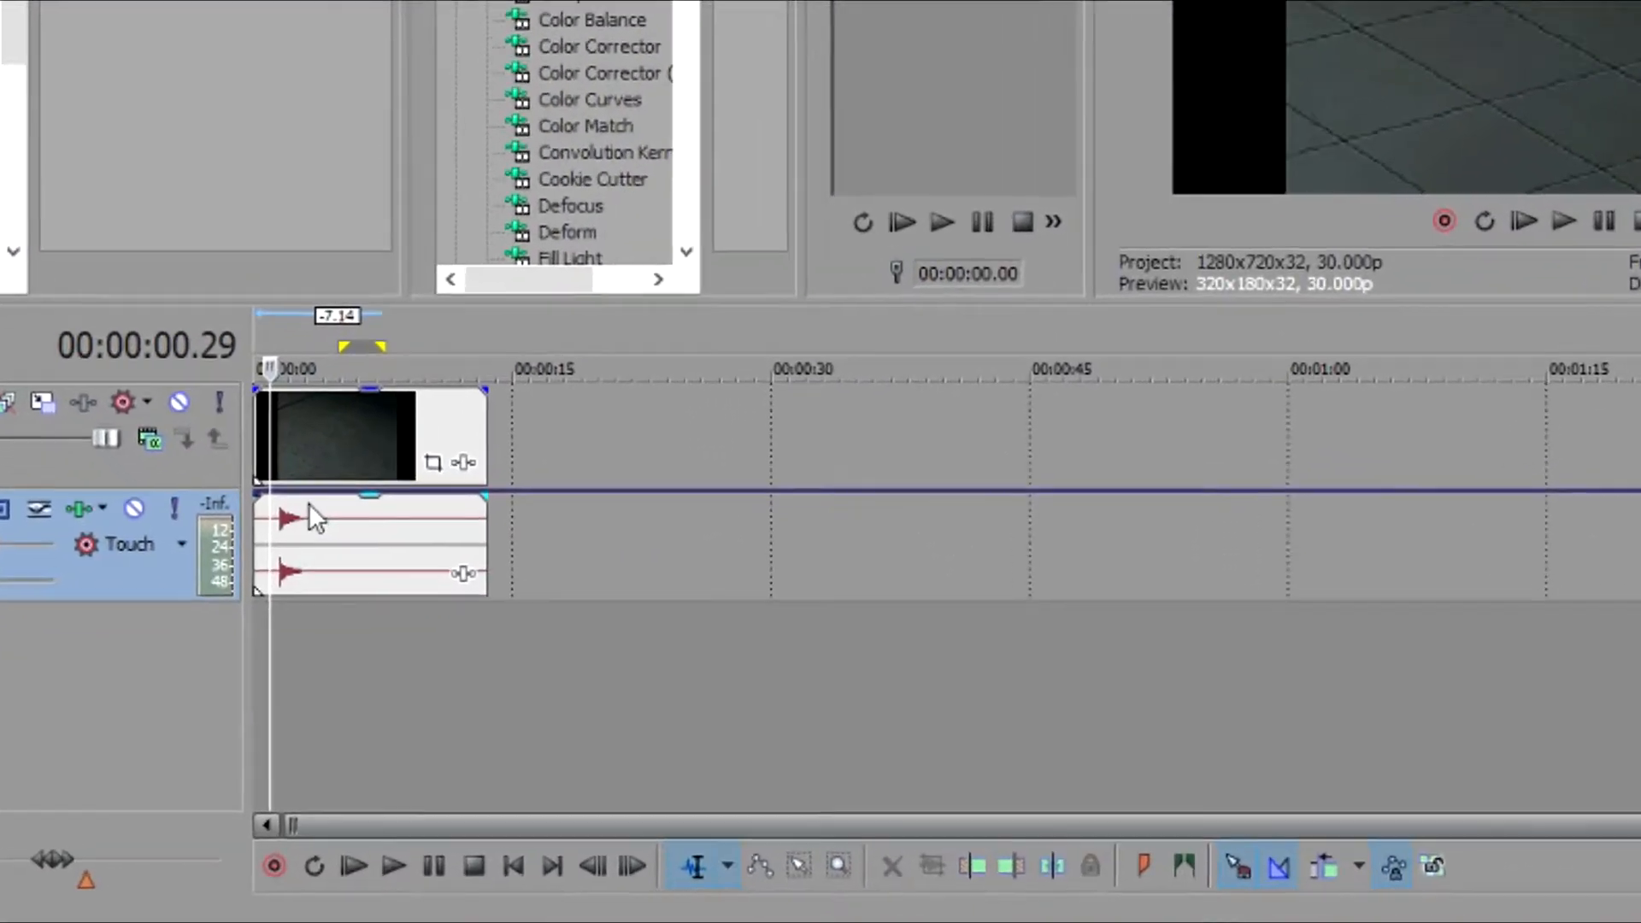
Step: Lower the audio track's volume envelope all the way down and play the opening of the clip to check the silence
left_click_drag(295, 477, 297, 662)
key("space")
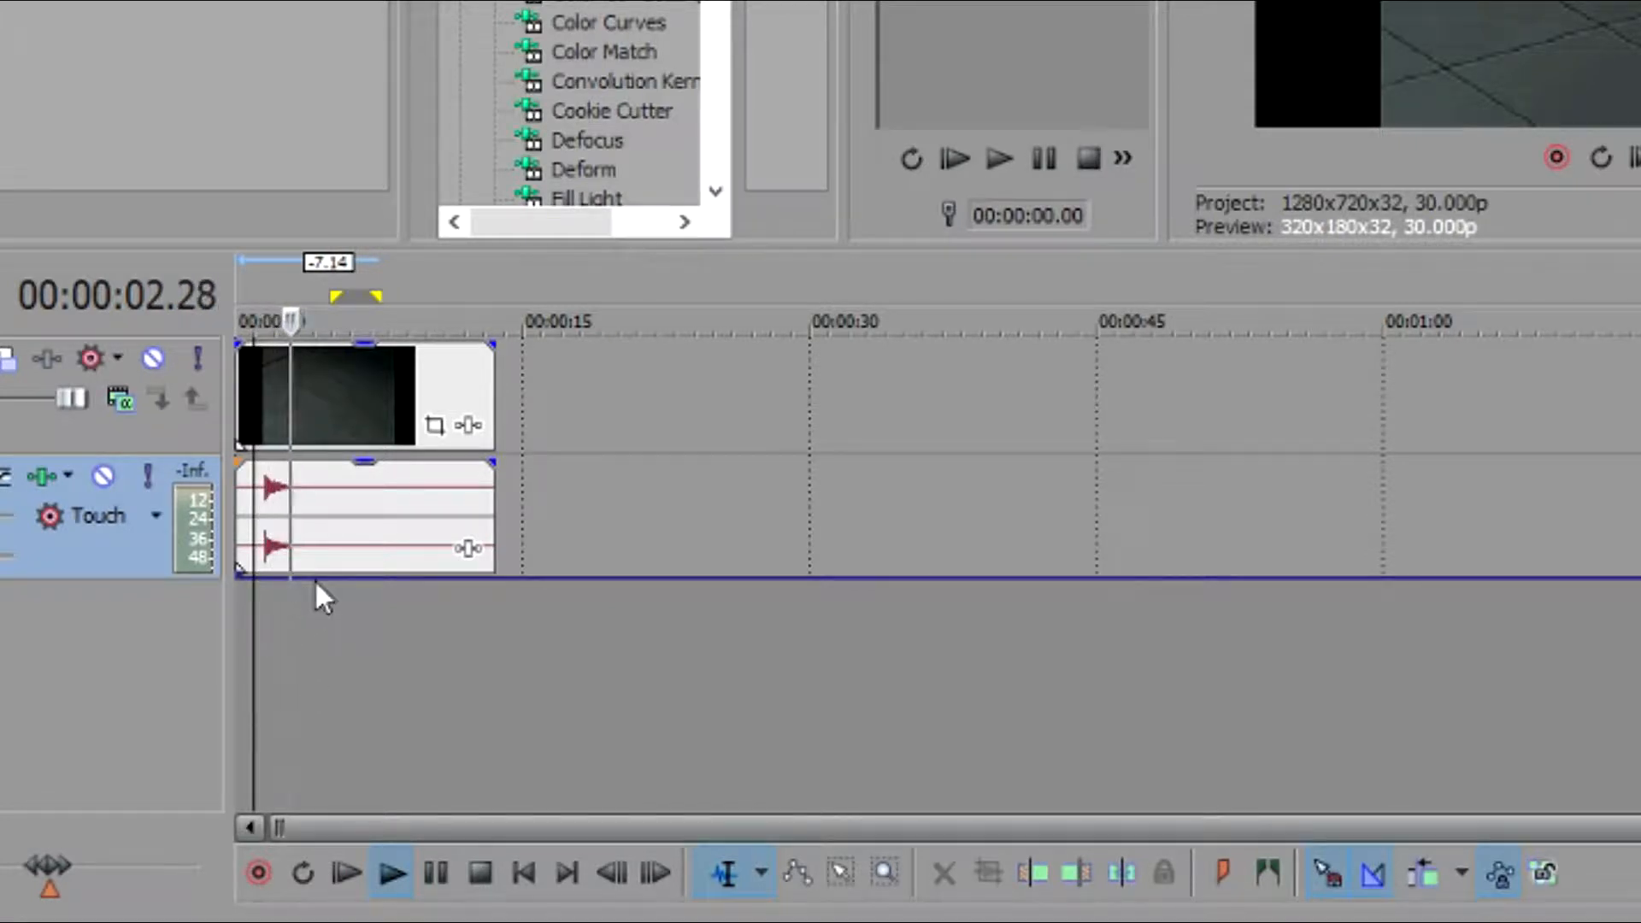
key("space")
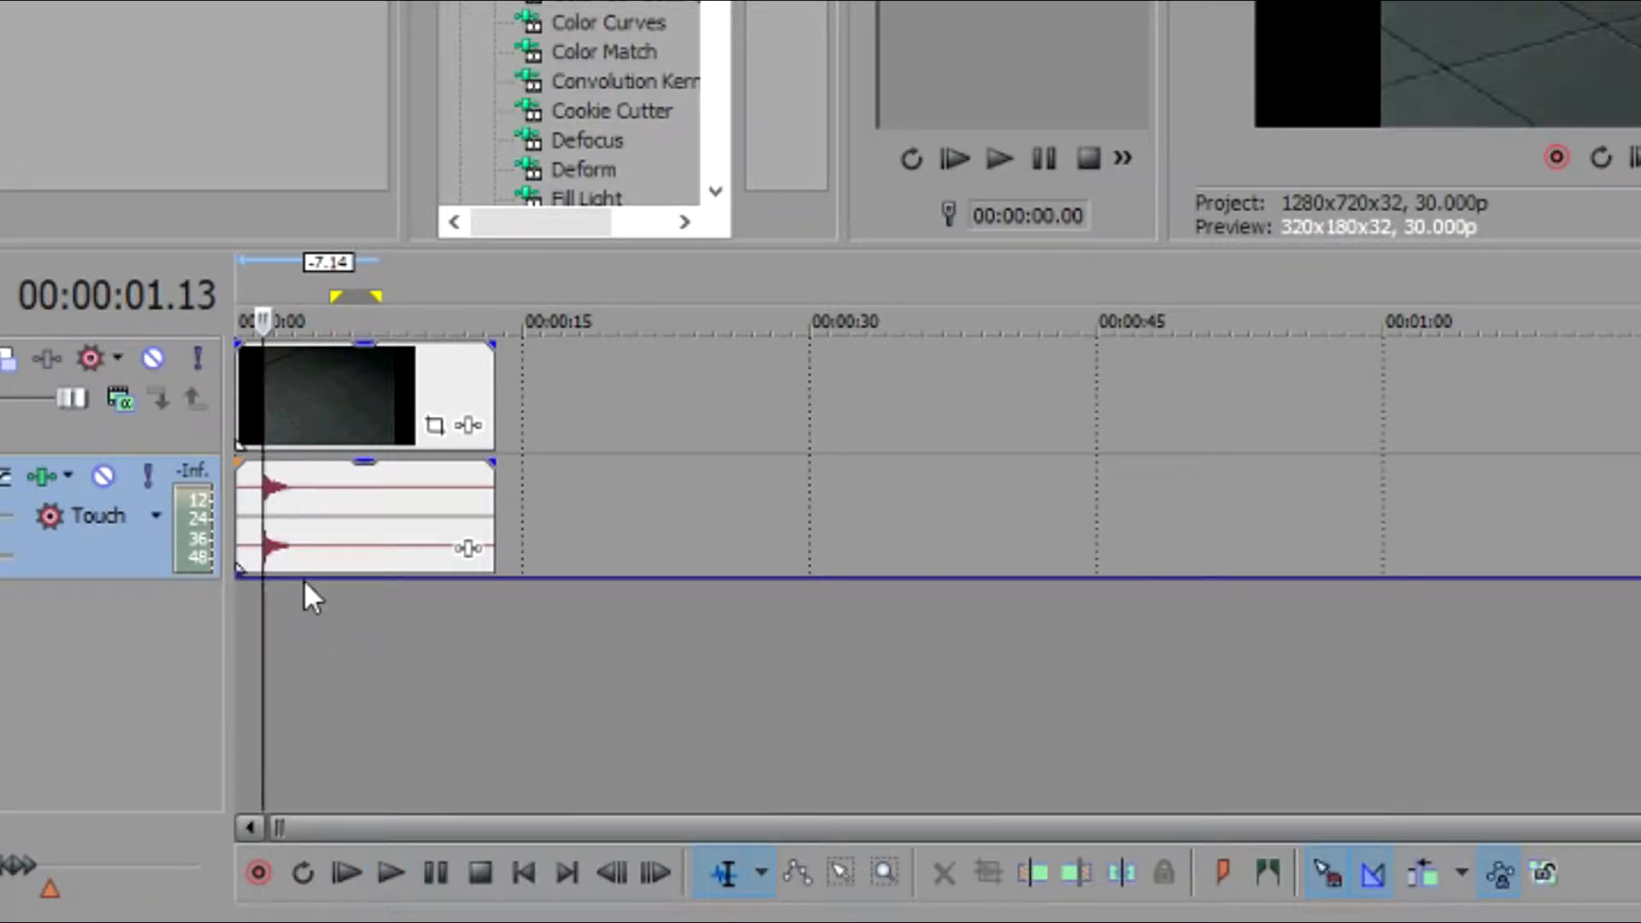
left_click(326, 583)
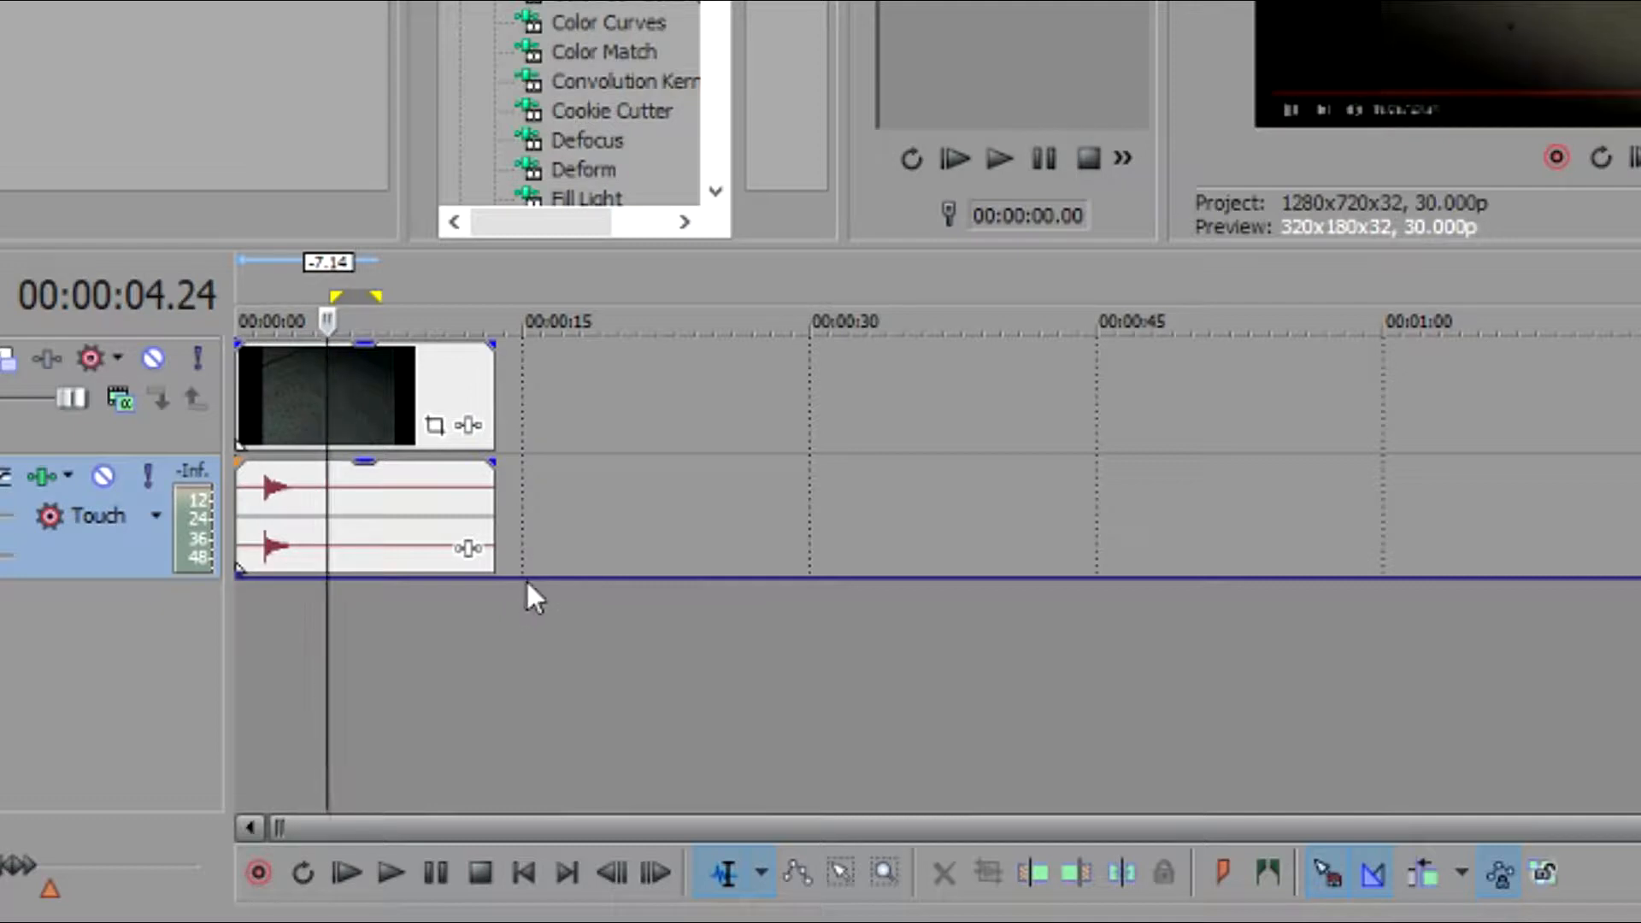
left_click(523, 568)
left_click(285, 541)
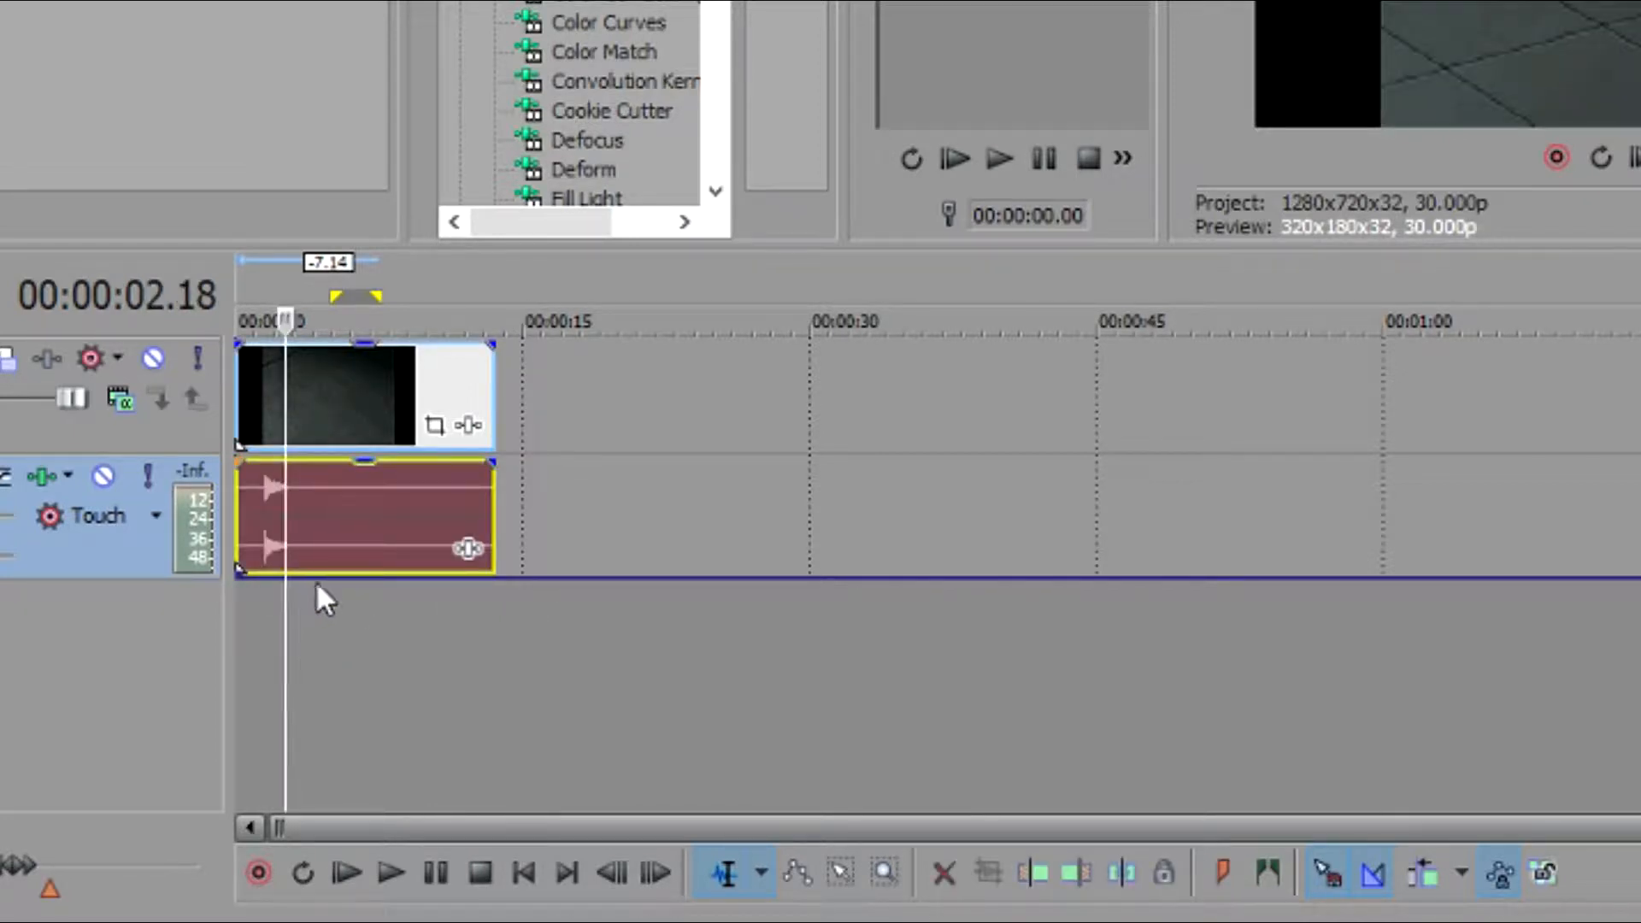
Step: Raise the audio track's volume envelope to about 0.5 dB, play the clip, and return the playhead to the start
left_click_drag(327, 579, 316, 515)
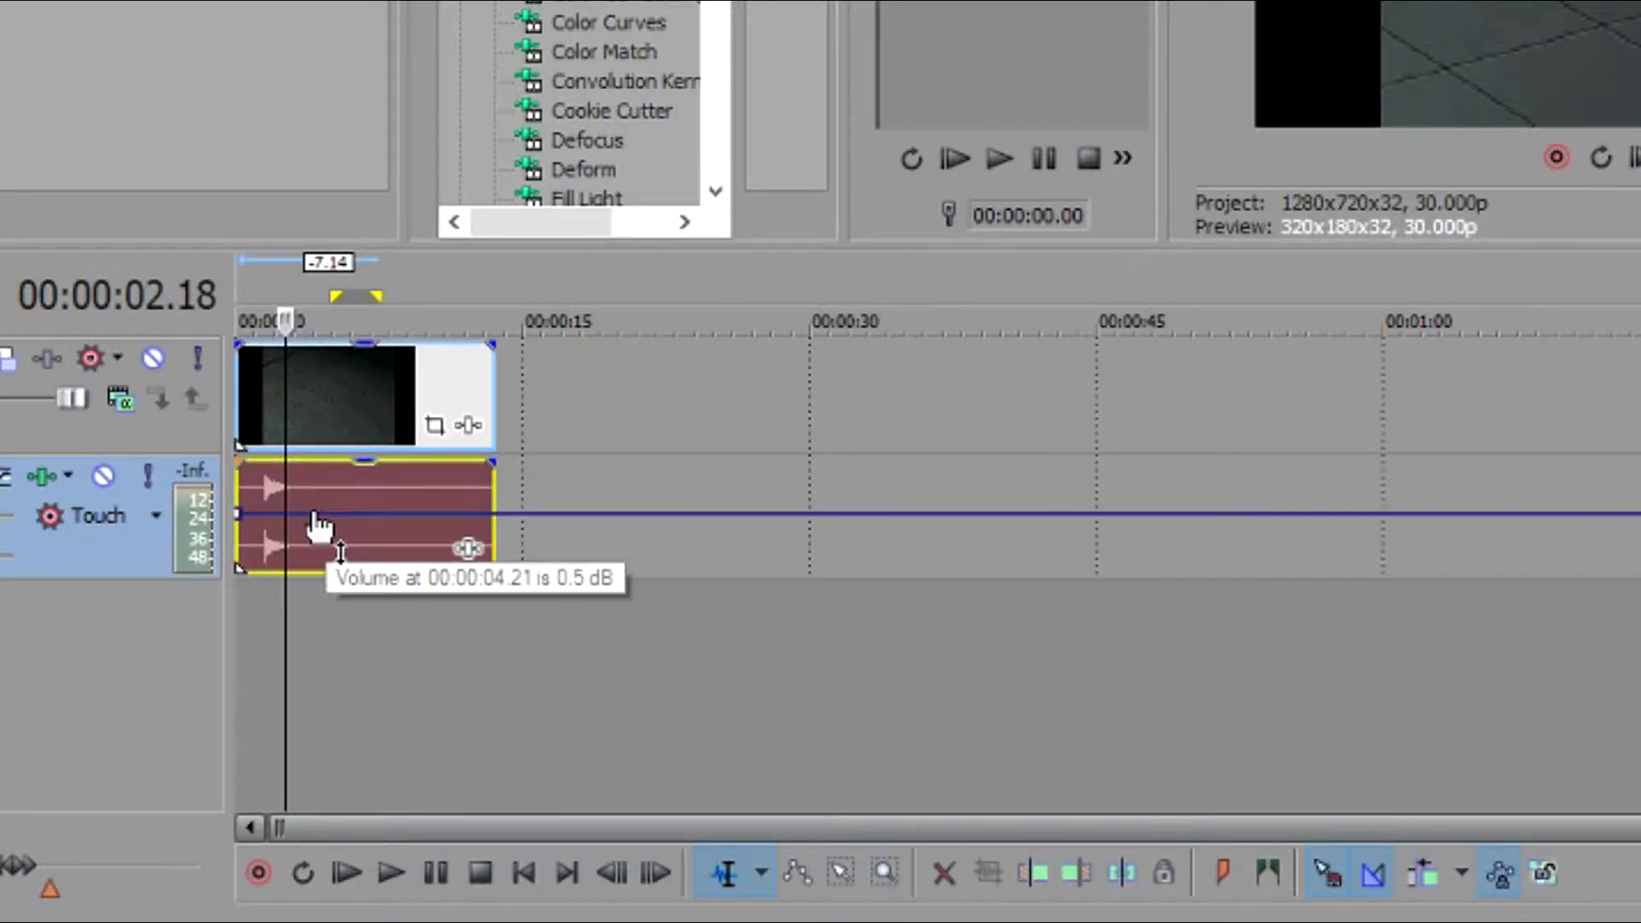
left_click(253, 607)
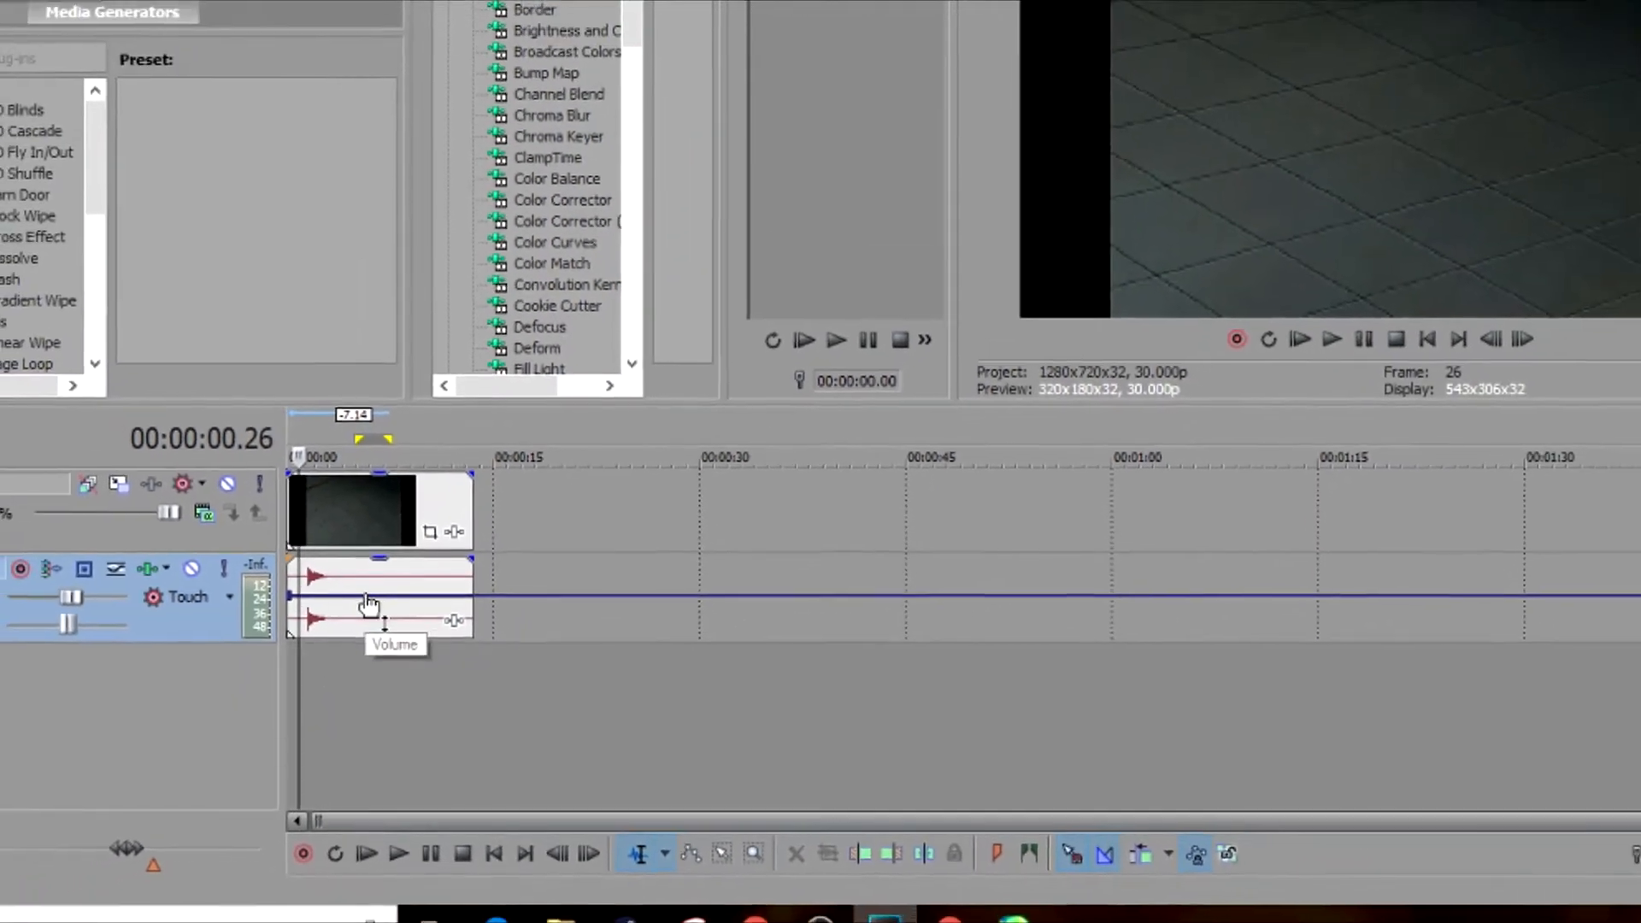
key("space")
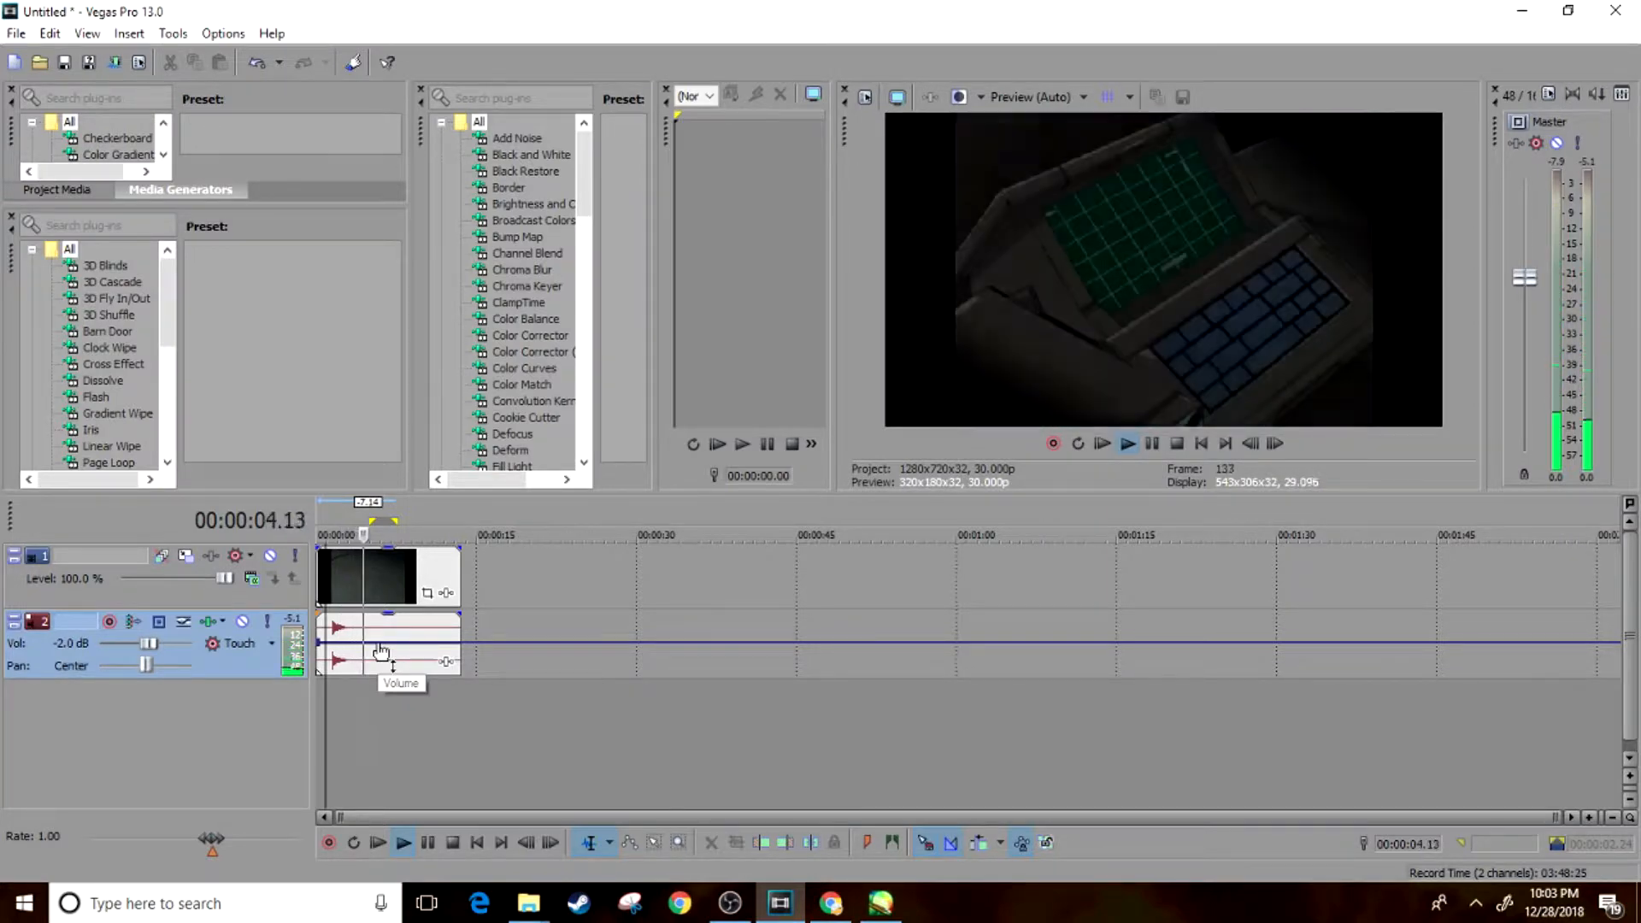
key("space")
left_click(317, 694)
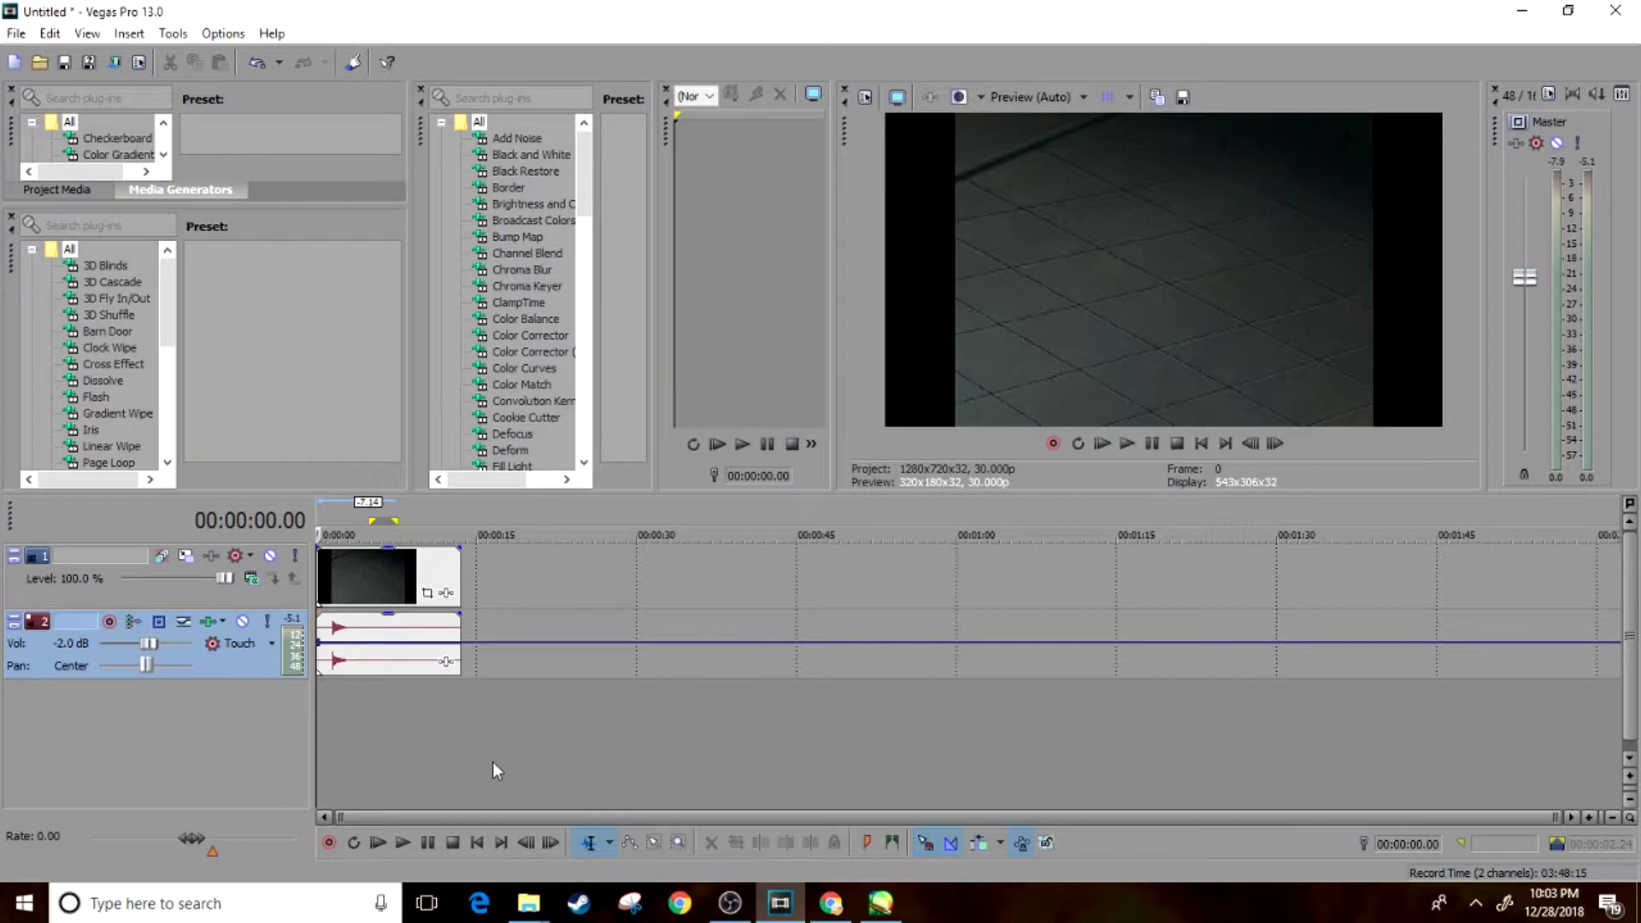
Step: Crop the Tails tear clip with Event Pan/Crop to a frame about 956 wide and 571 high, cutting off the black side bars
left_click(427, 596)
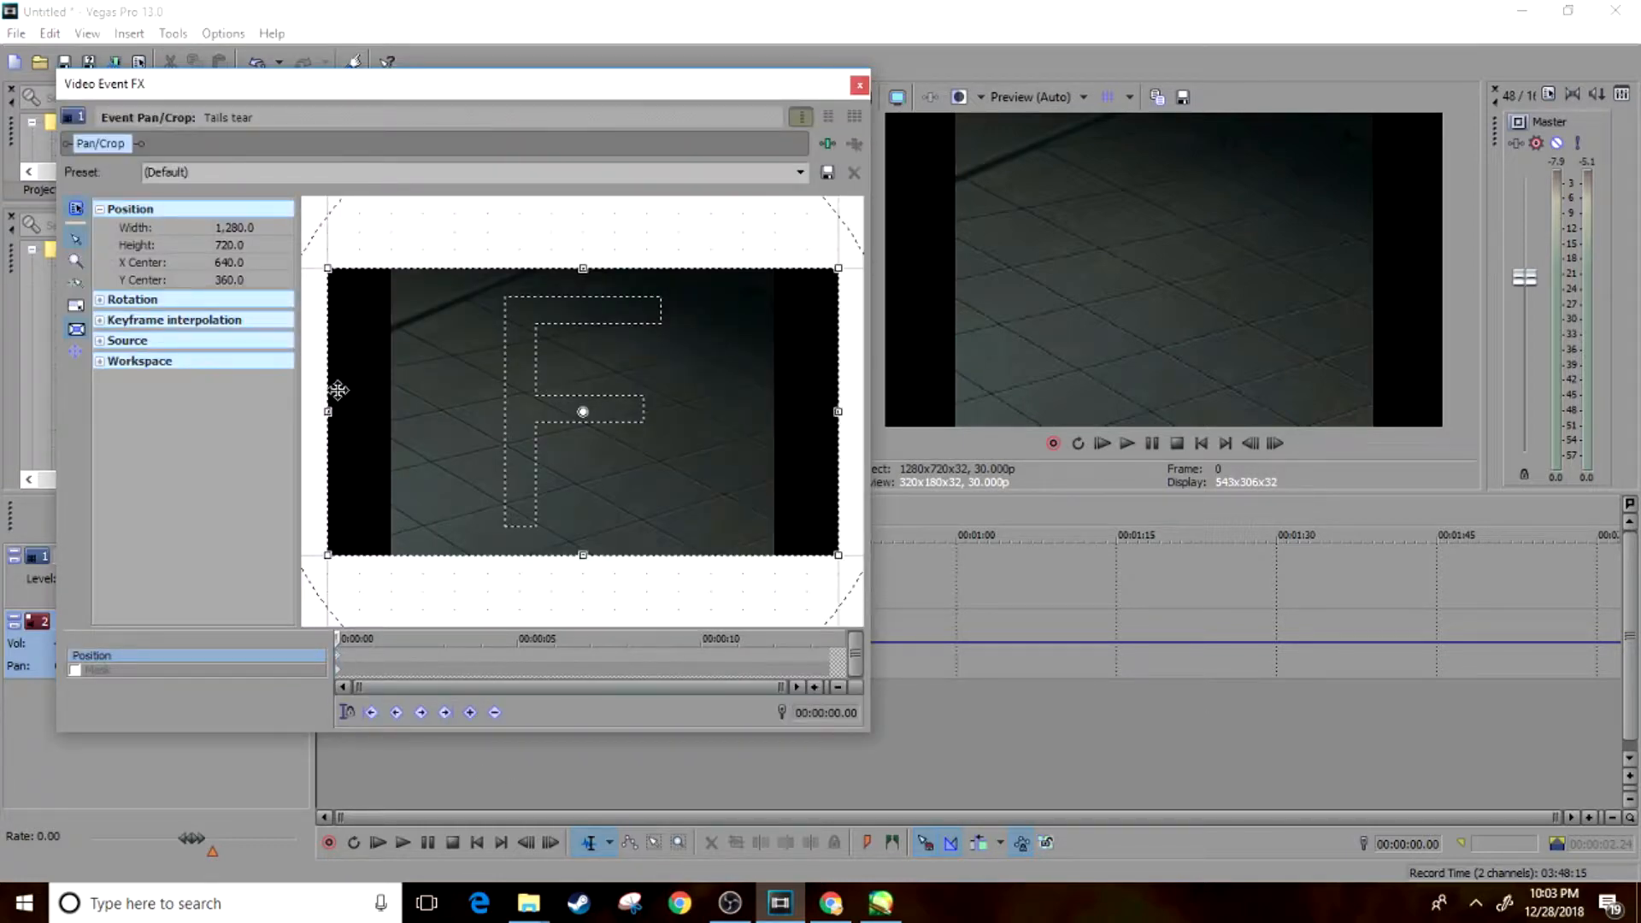
left_click_drag(330, 414, 438, 445)
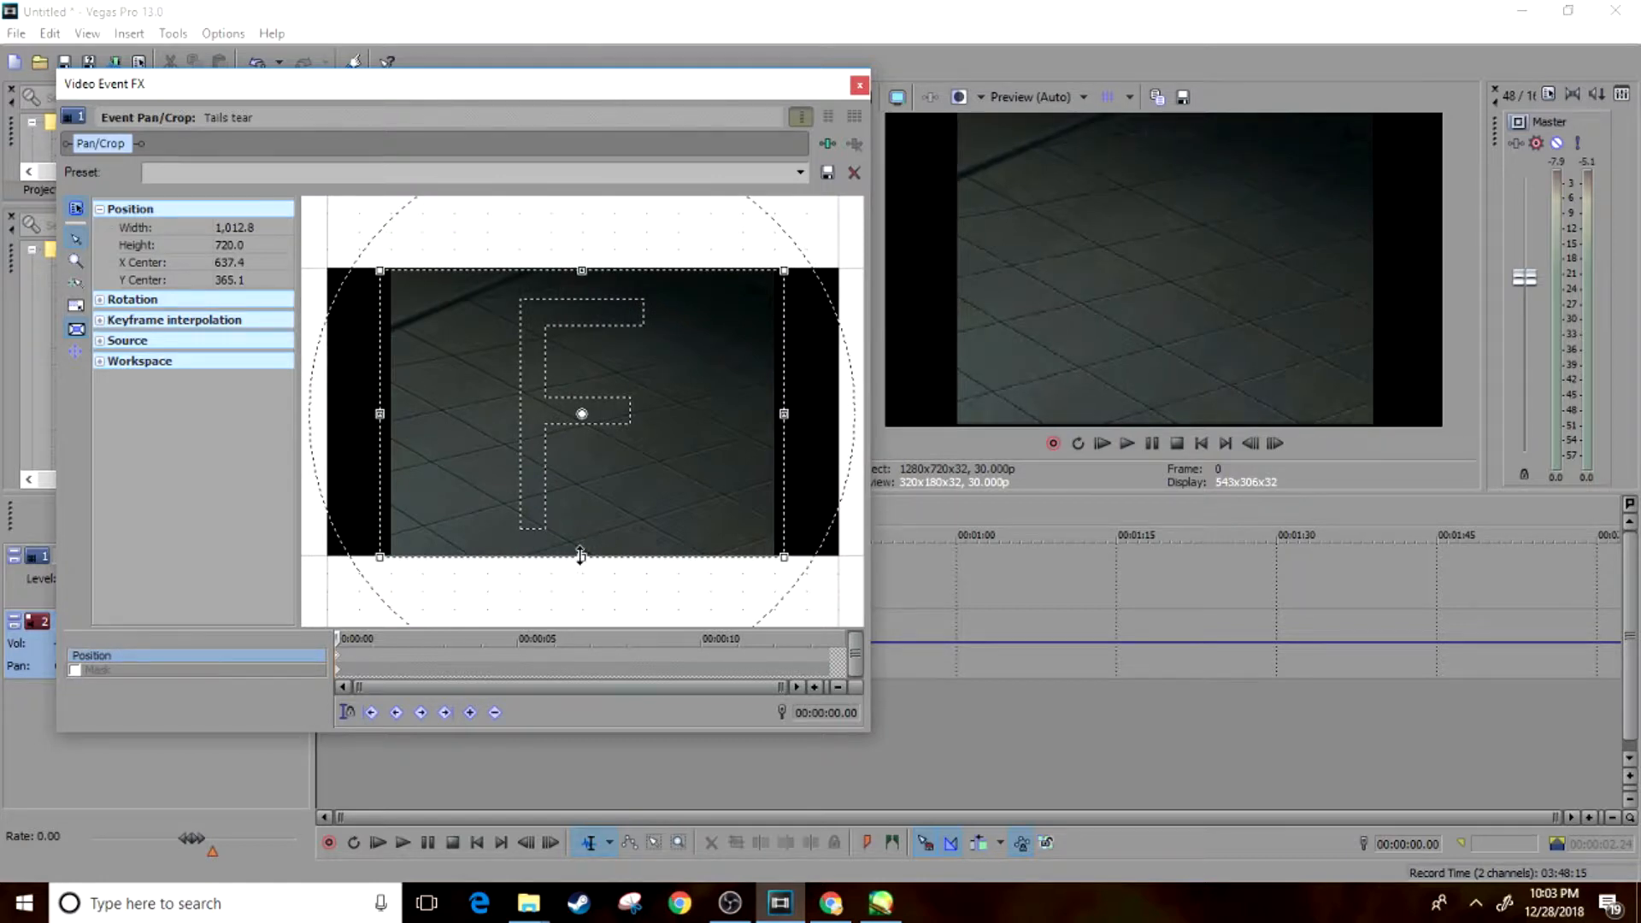
left_click_drag(581, 556, 581, 553)
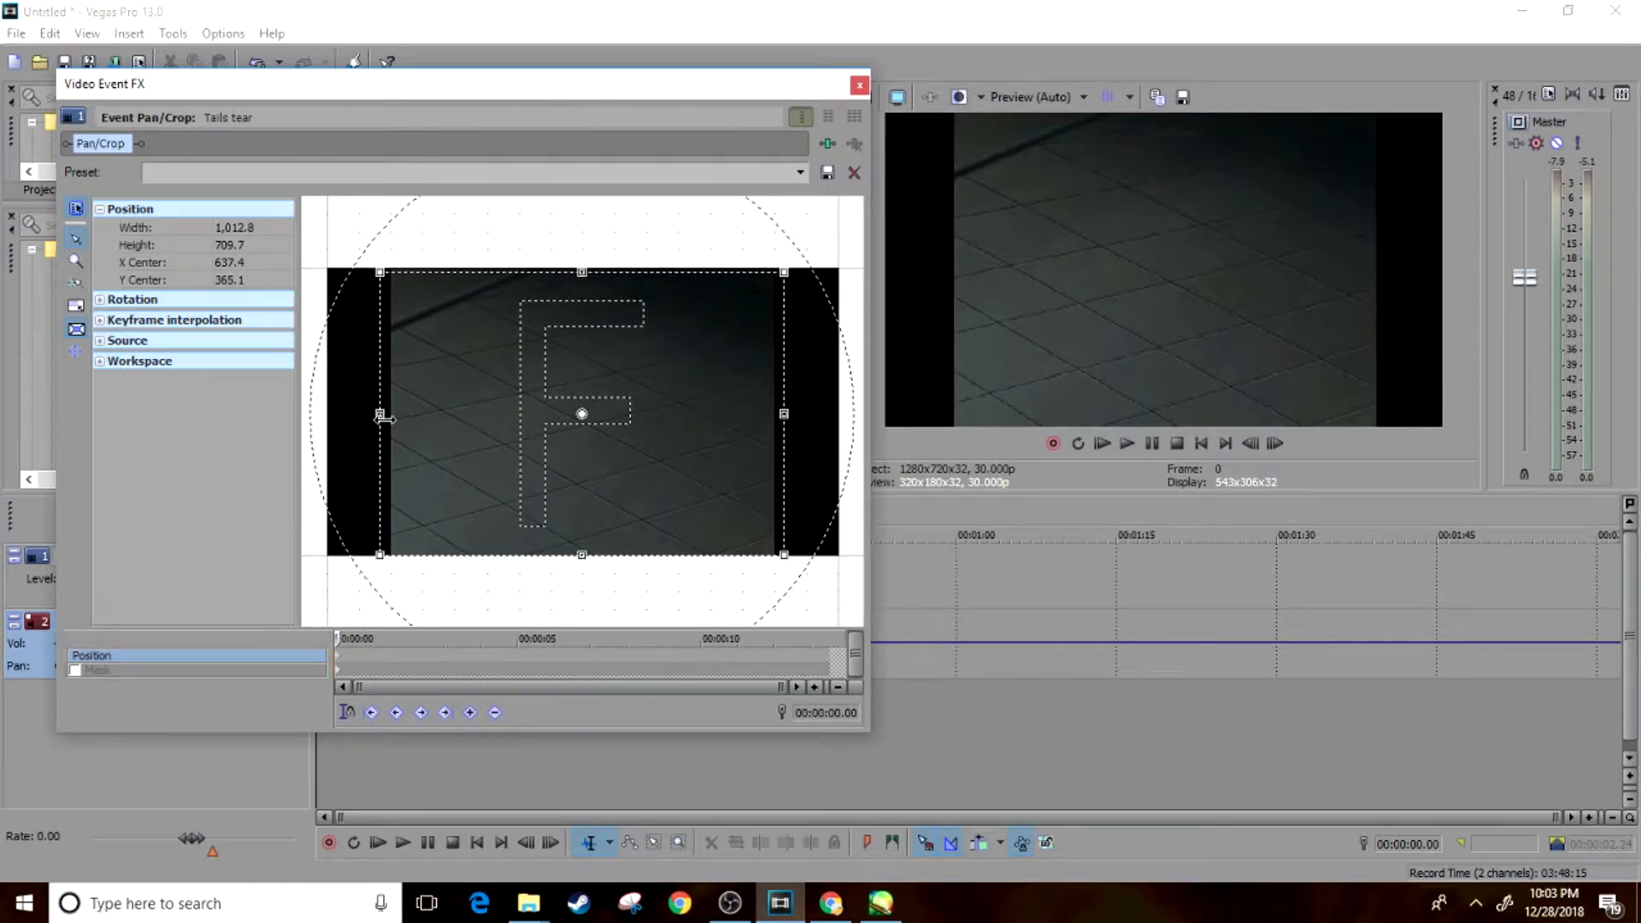
left_click_drag(383, 417, 394, 420)
left_click_drag(575, 554, 579, 527)
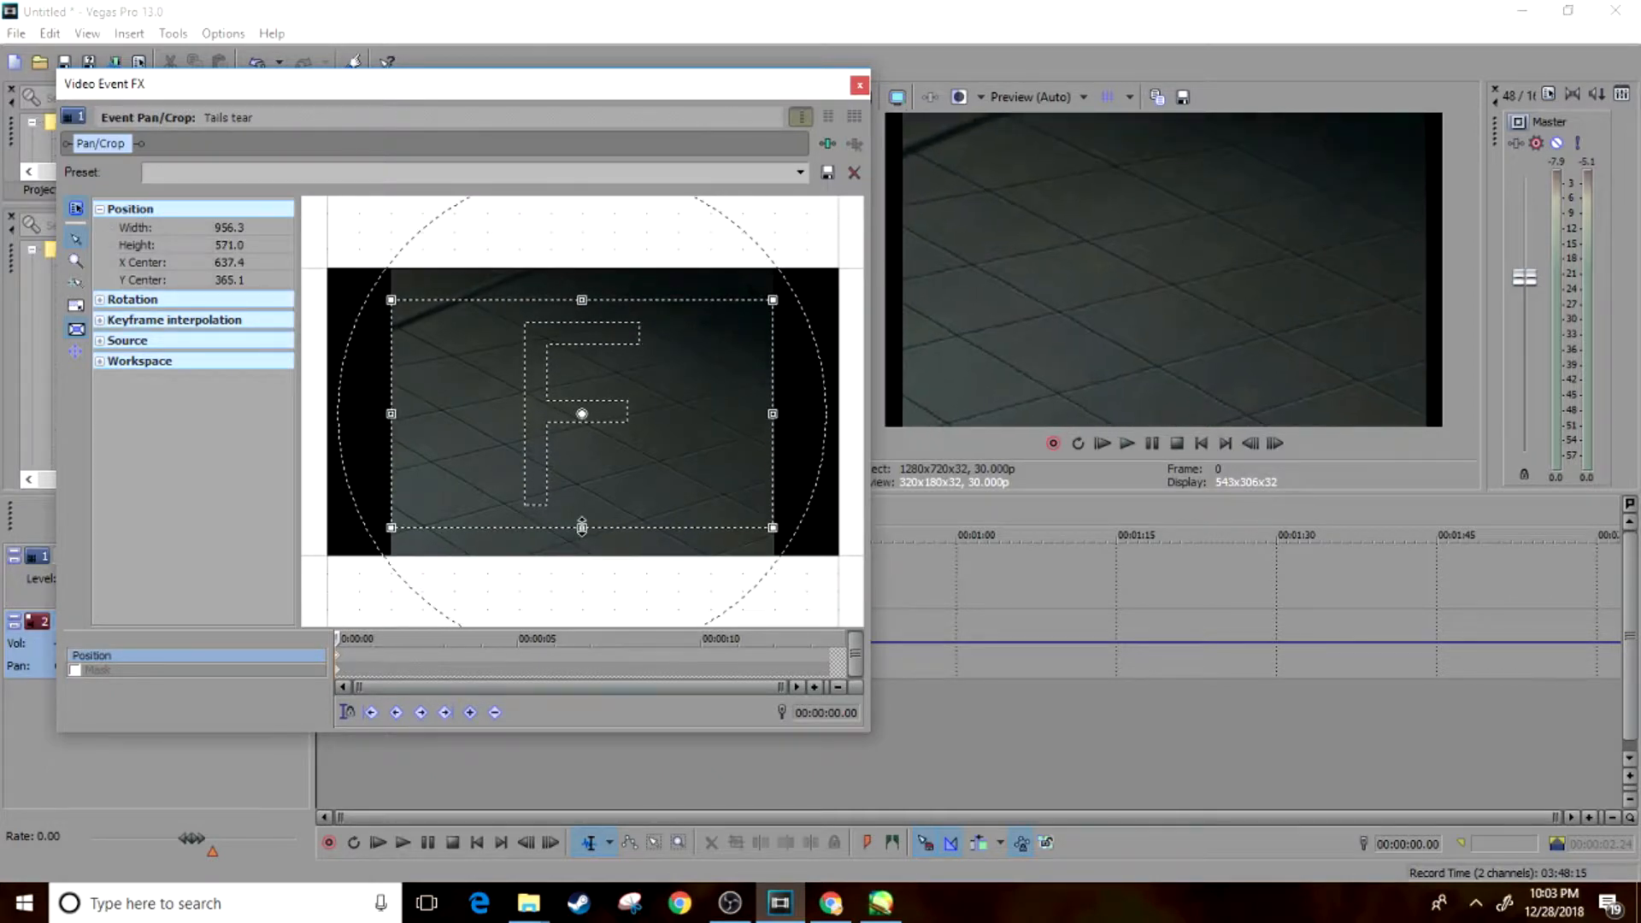
Step: Fine-tune the crop frame to about 946 wide and 535 high so the picture fills the preview without black edges
left_click_drag(394, 414, 390, 415)
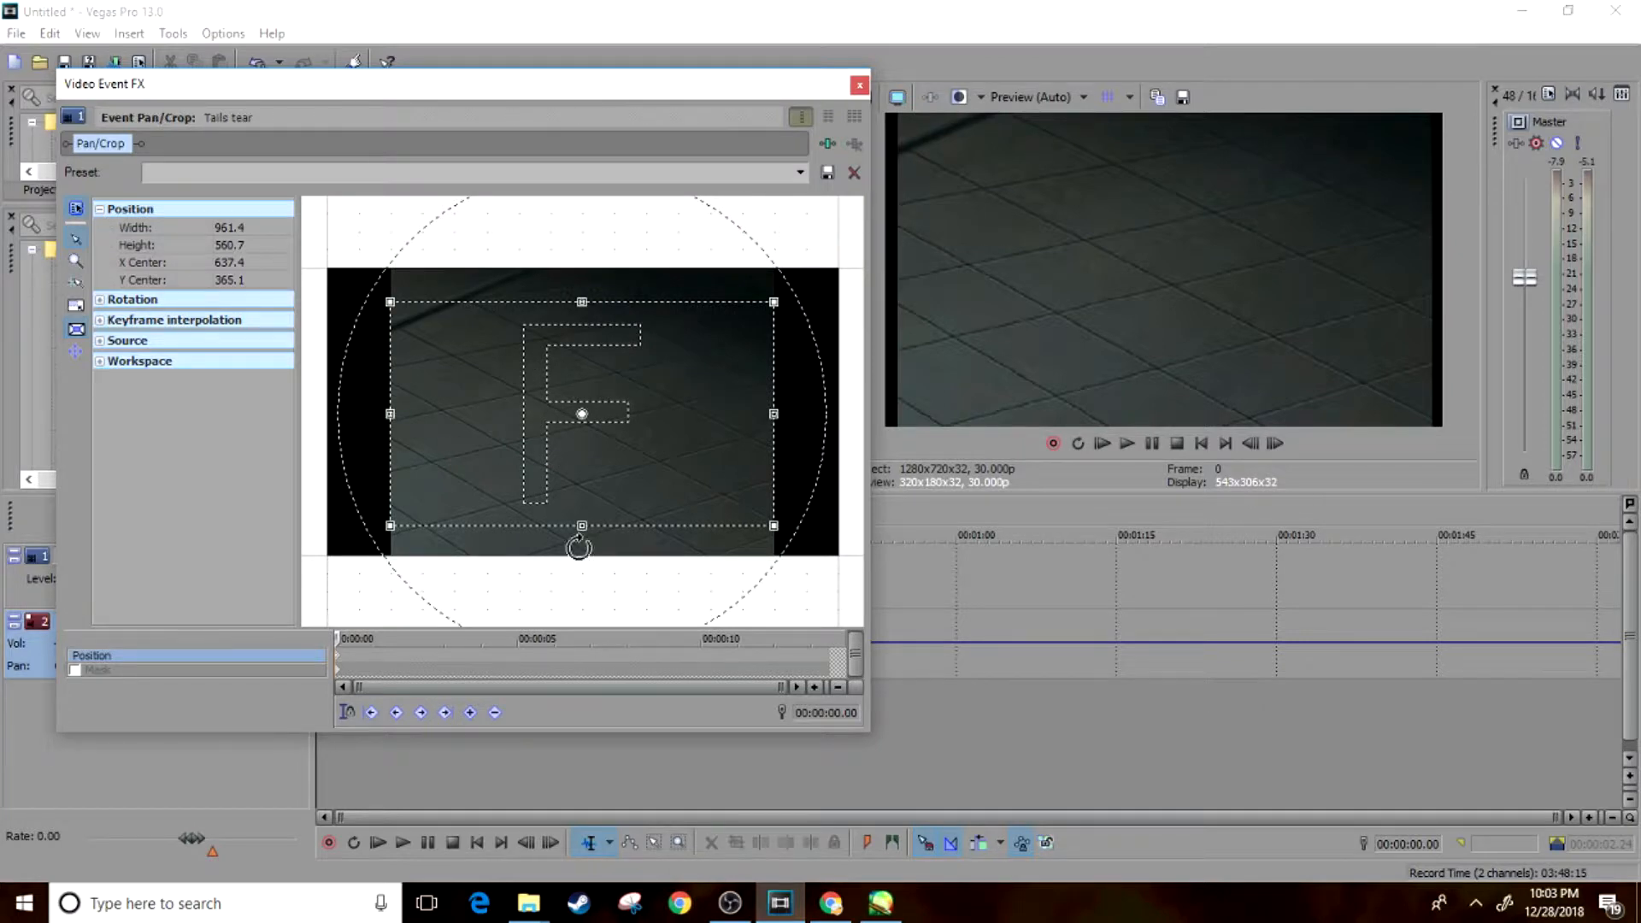
left_click_drag(579, 526, 579, 525)
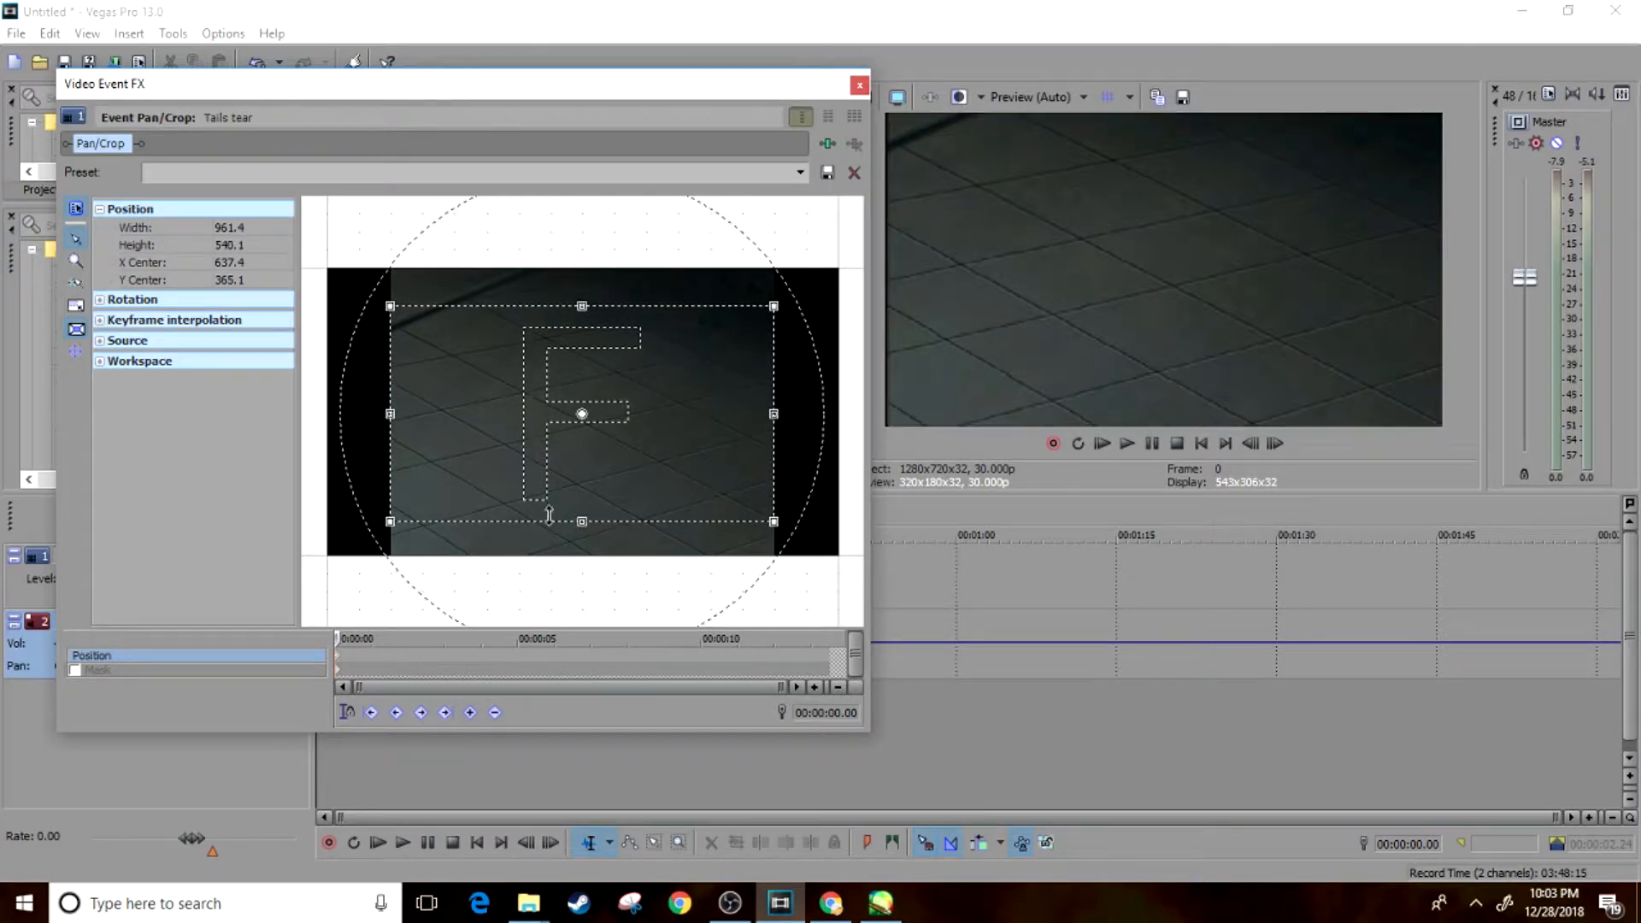
left_click_drag(391, 417, 394, 419)
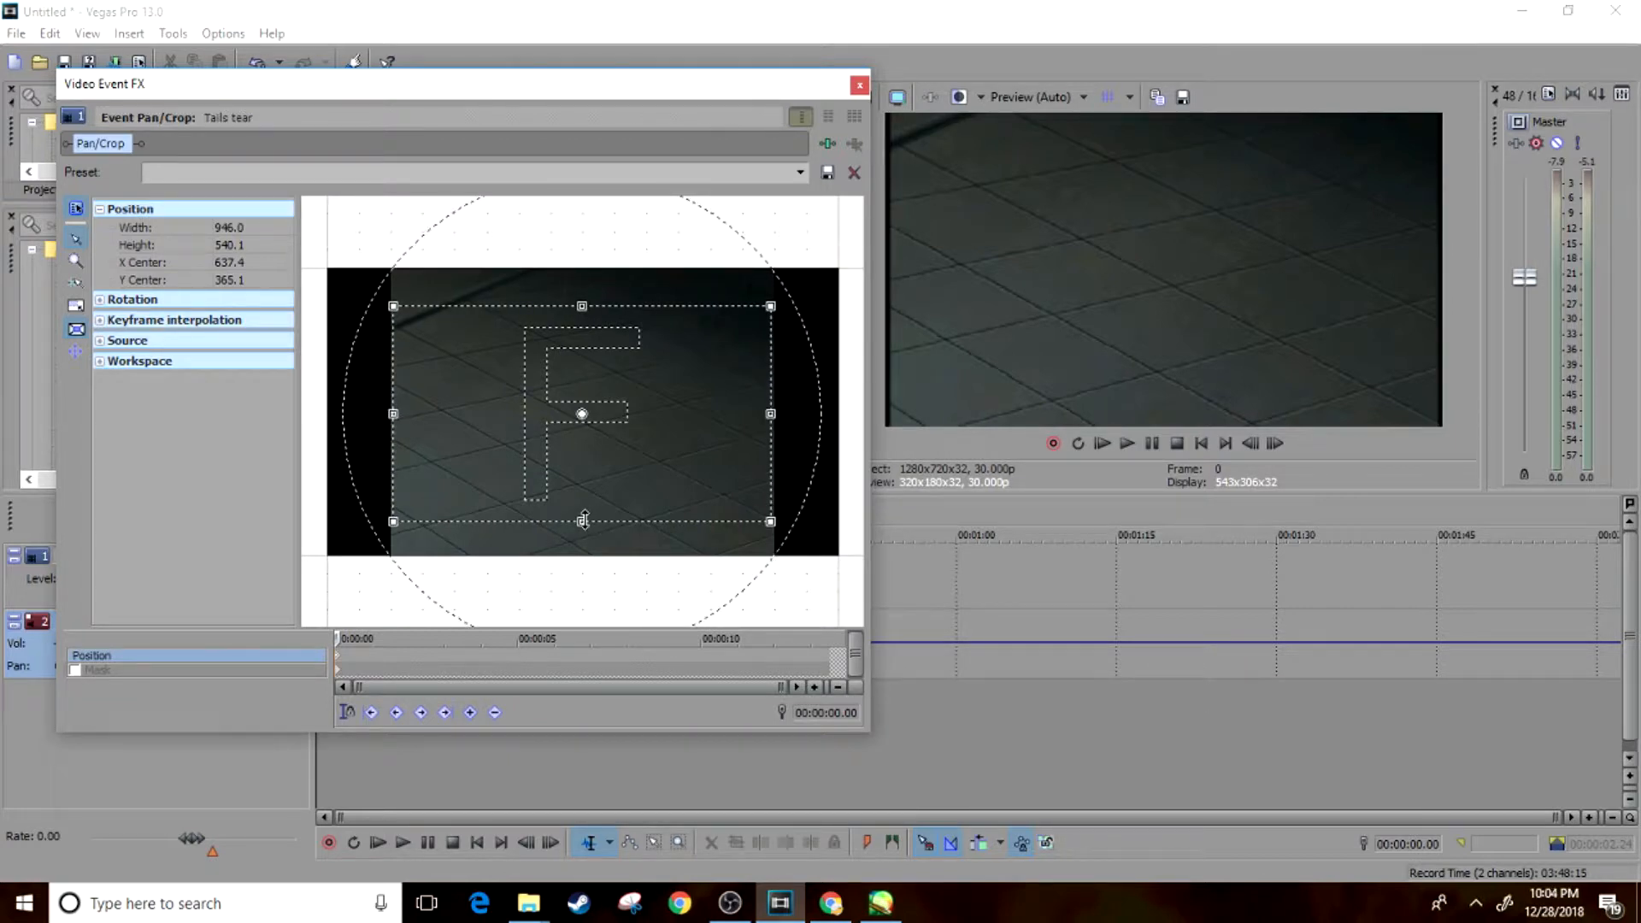
left_click_drag(583, 519, 581, 520)
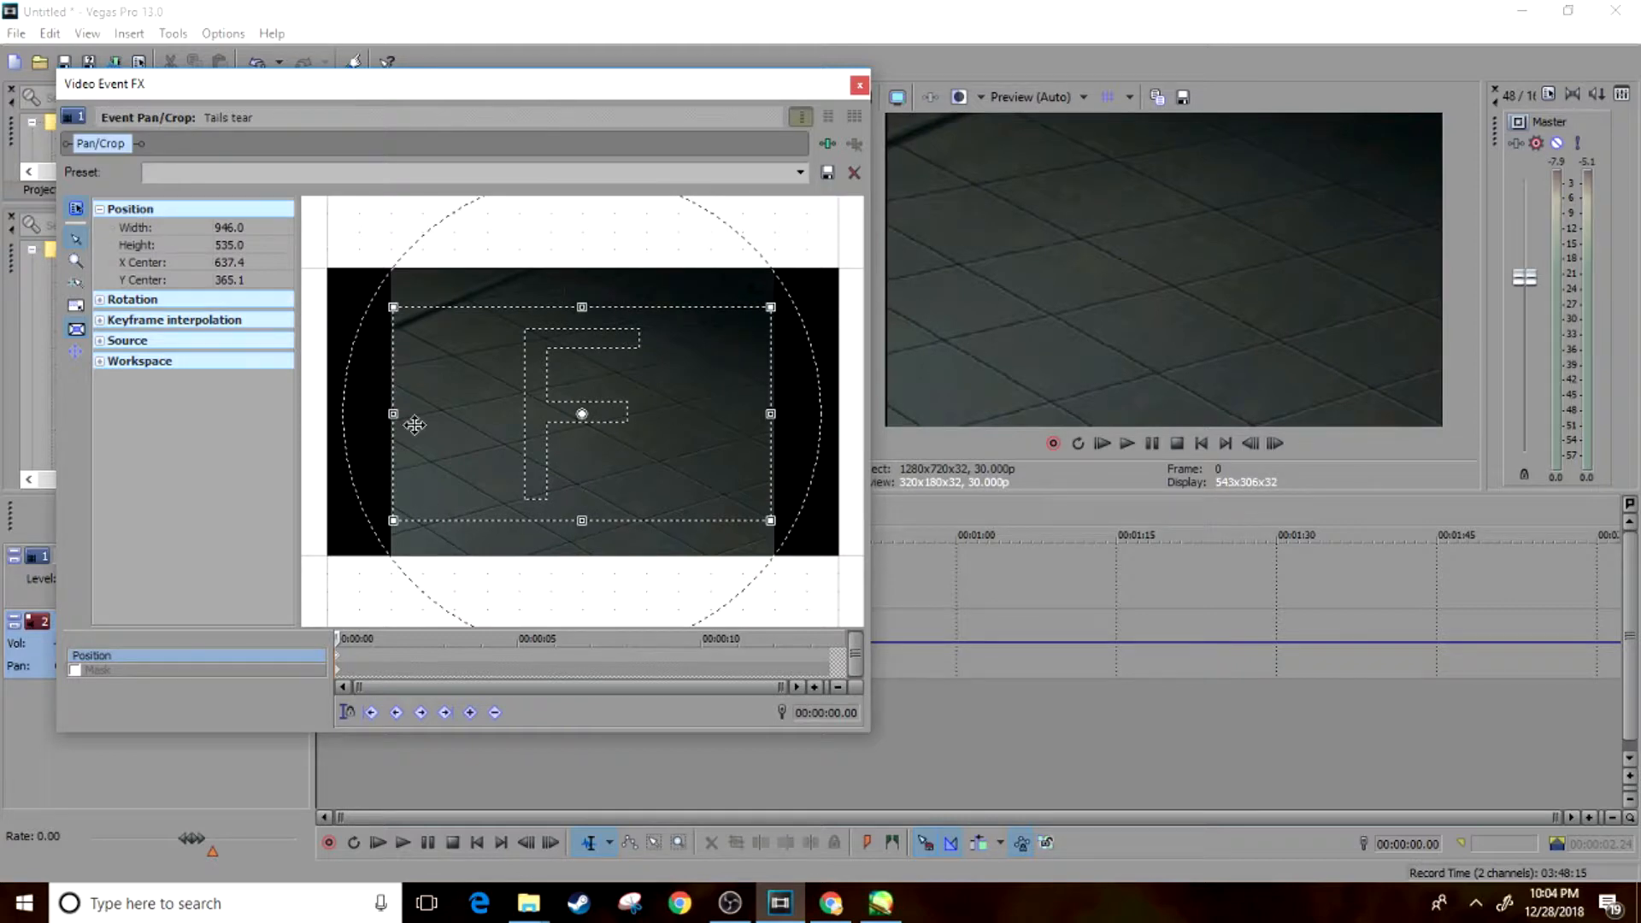
Step: Widen the Tails tear crop frame to about 951 and save the crop as a preset named Sonic X crop 2
left_click_drag(396, 414, 393, 414)
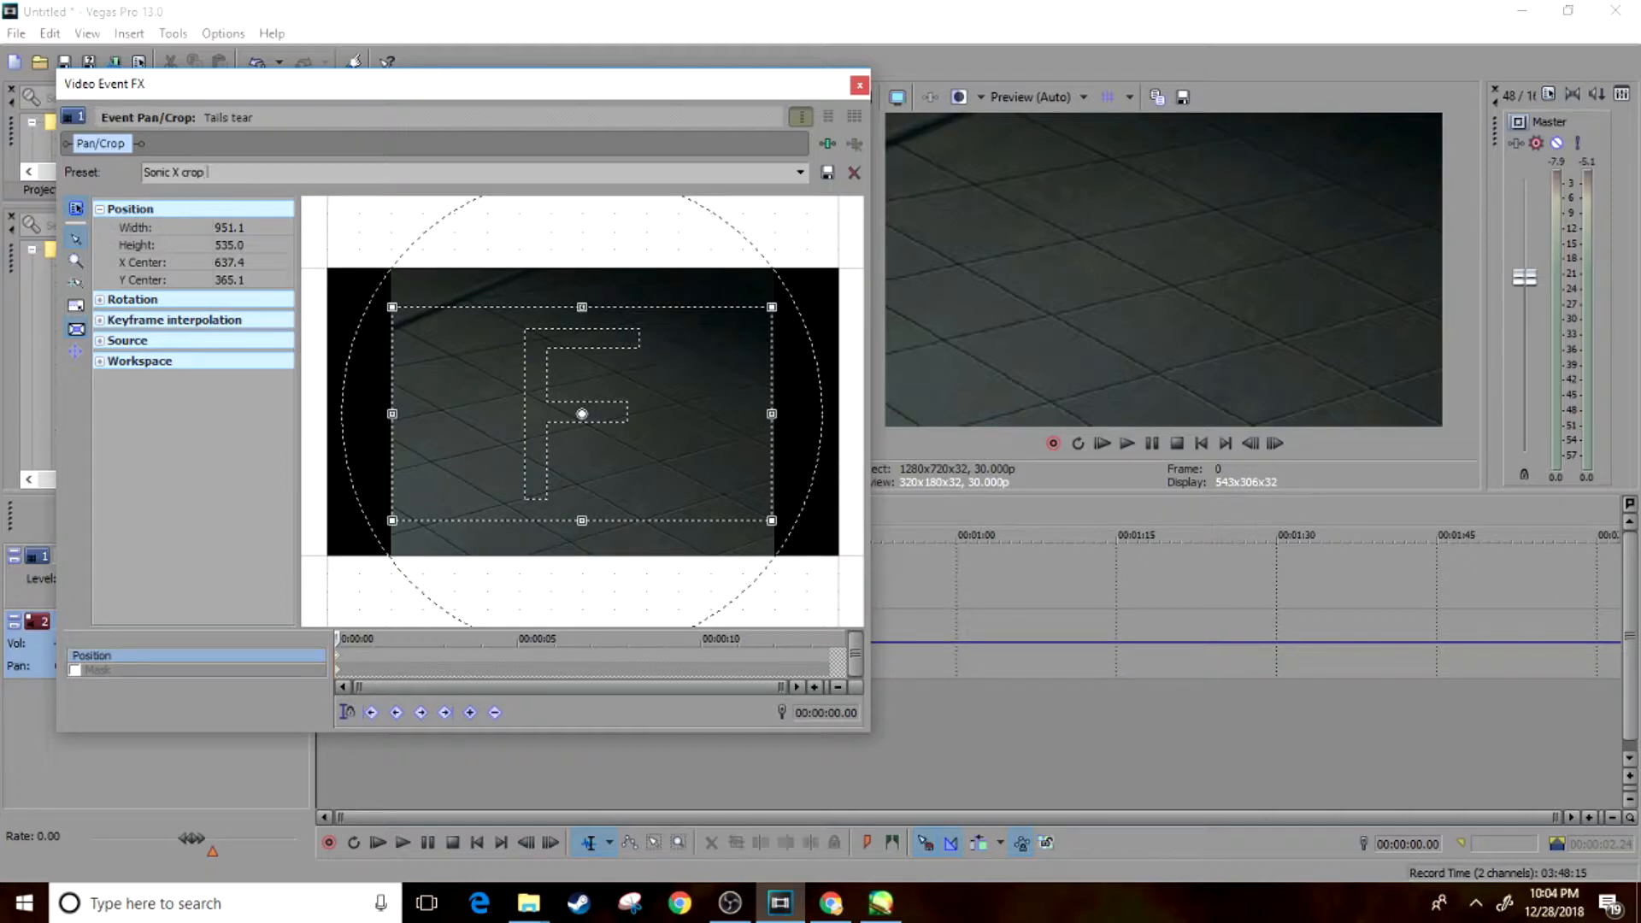
left_click(827, 173)
left_click(859, 85)
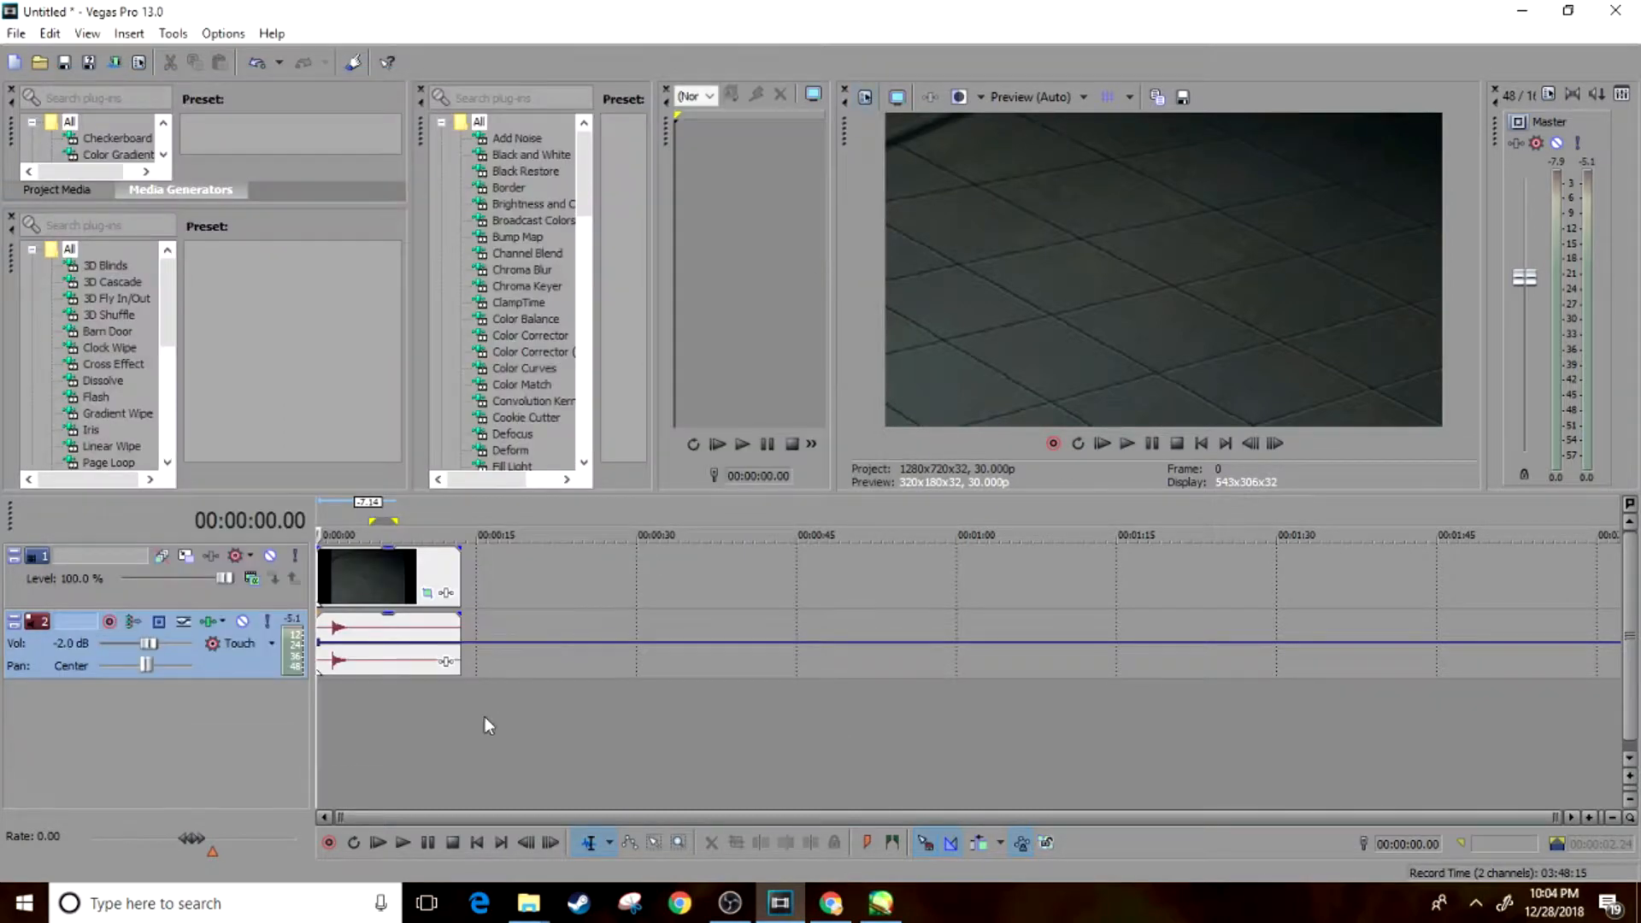
Step: Play the opening of the cropped clip and reopen its Event Pan/Crop settings to check the saved preset name
key("space")
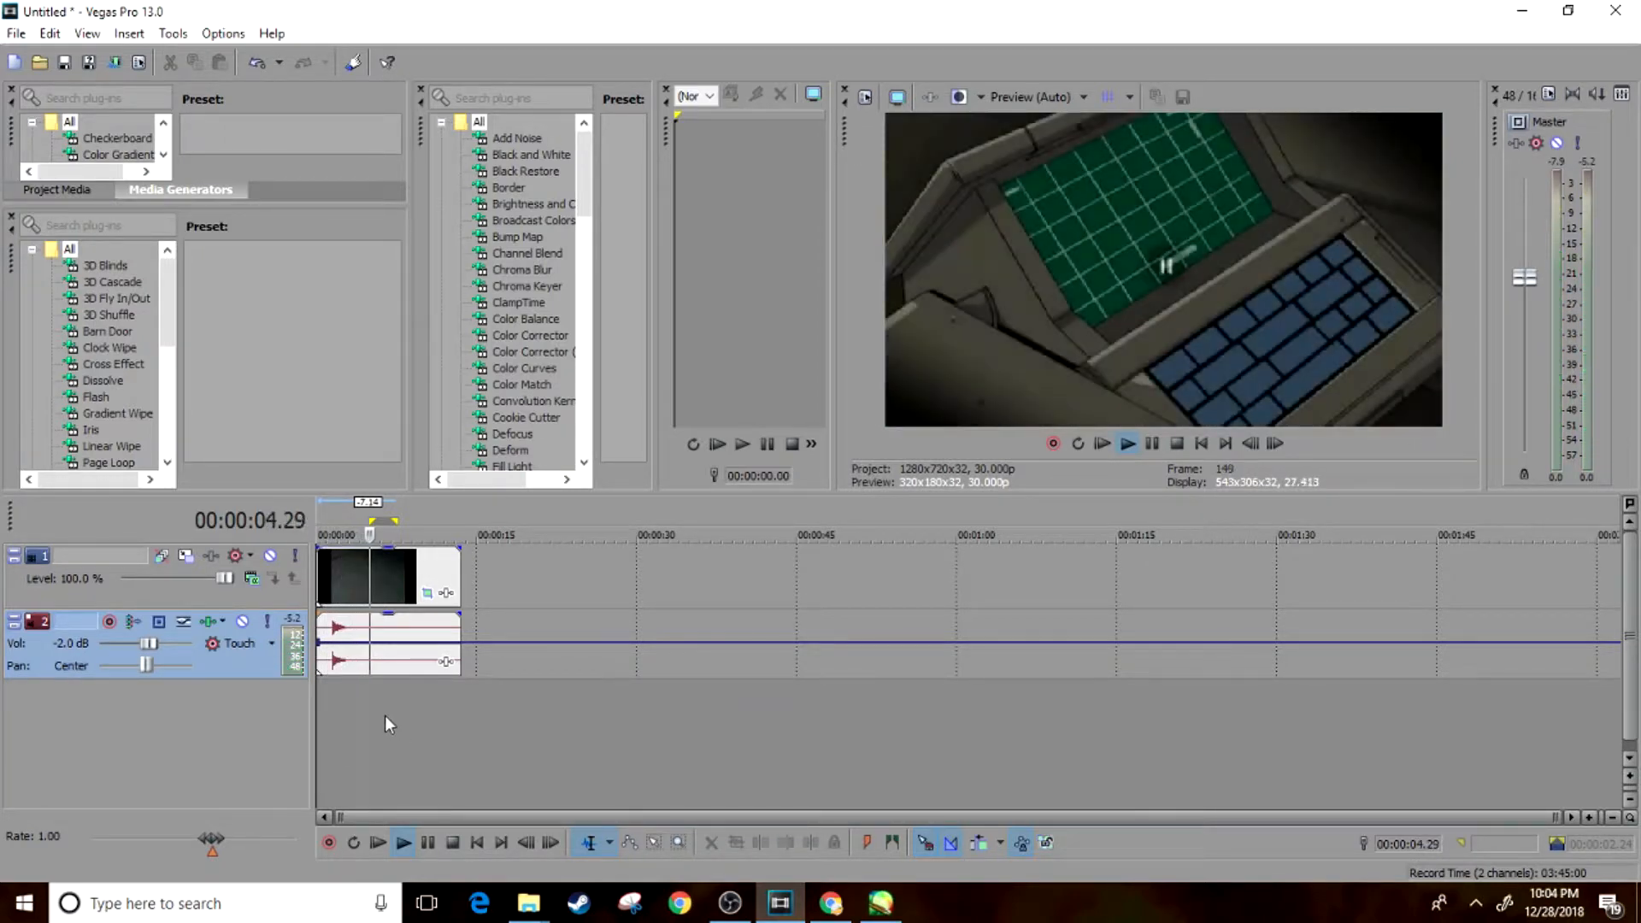
key("space")
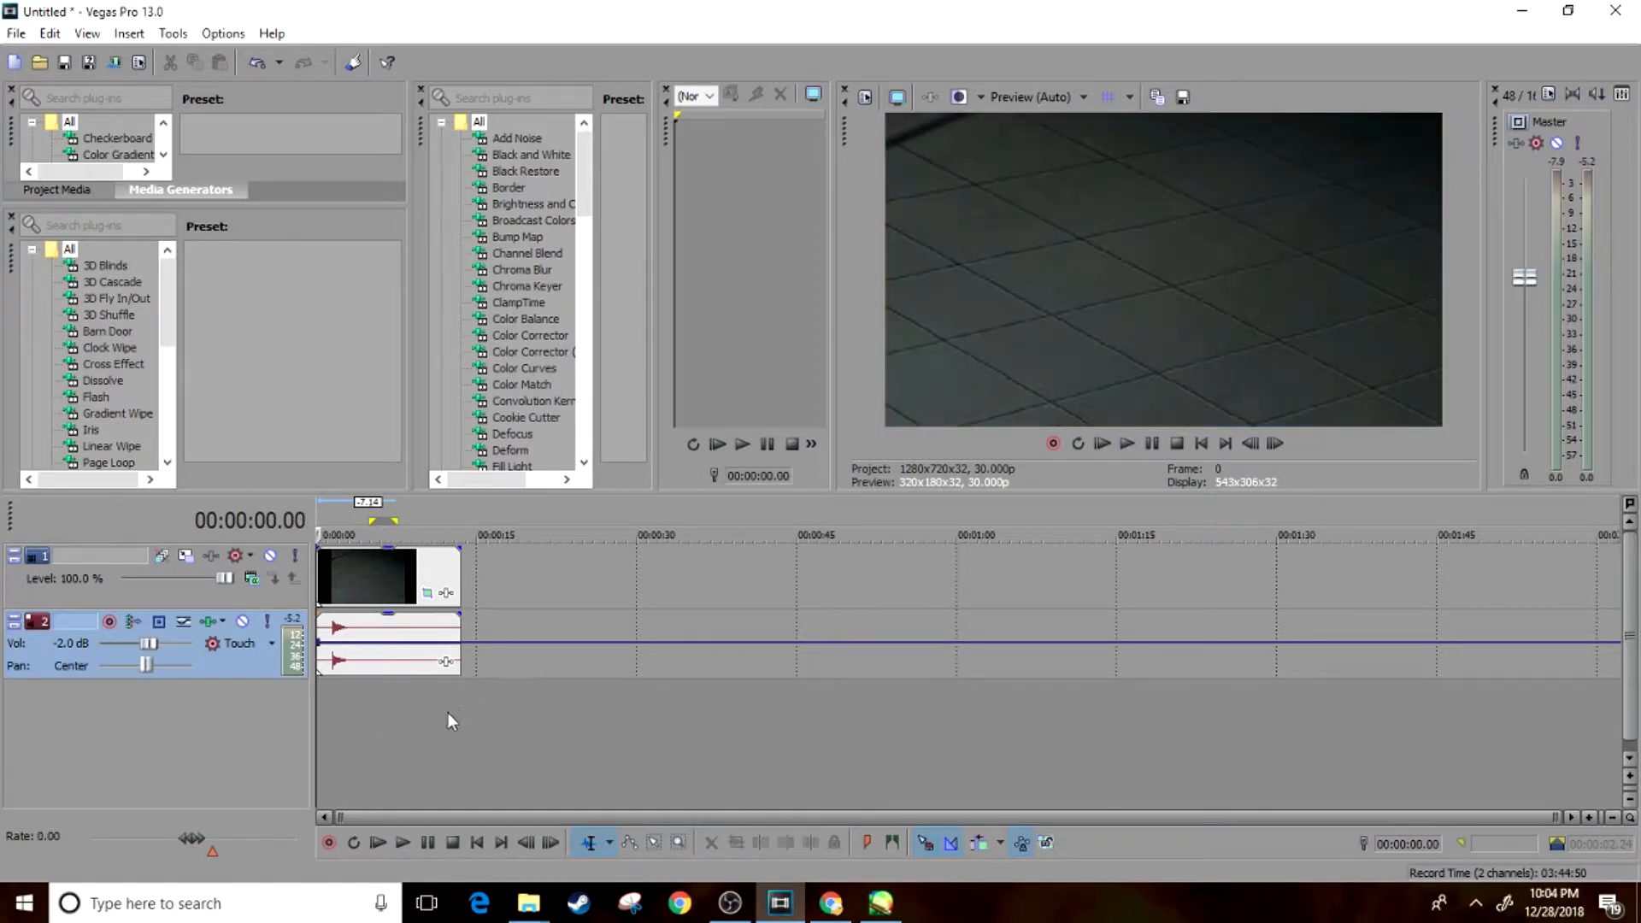
left_click(427, 594)
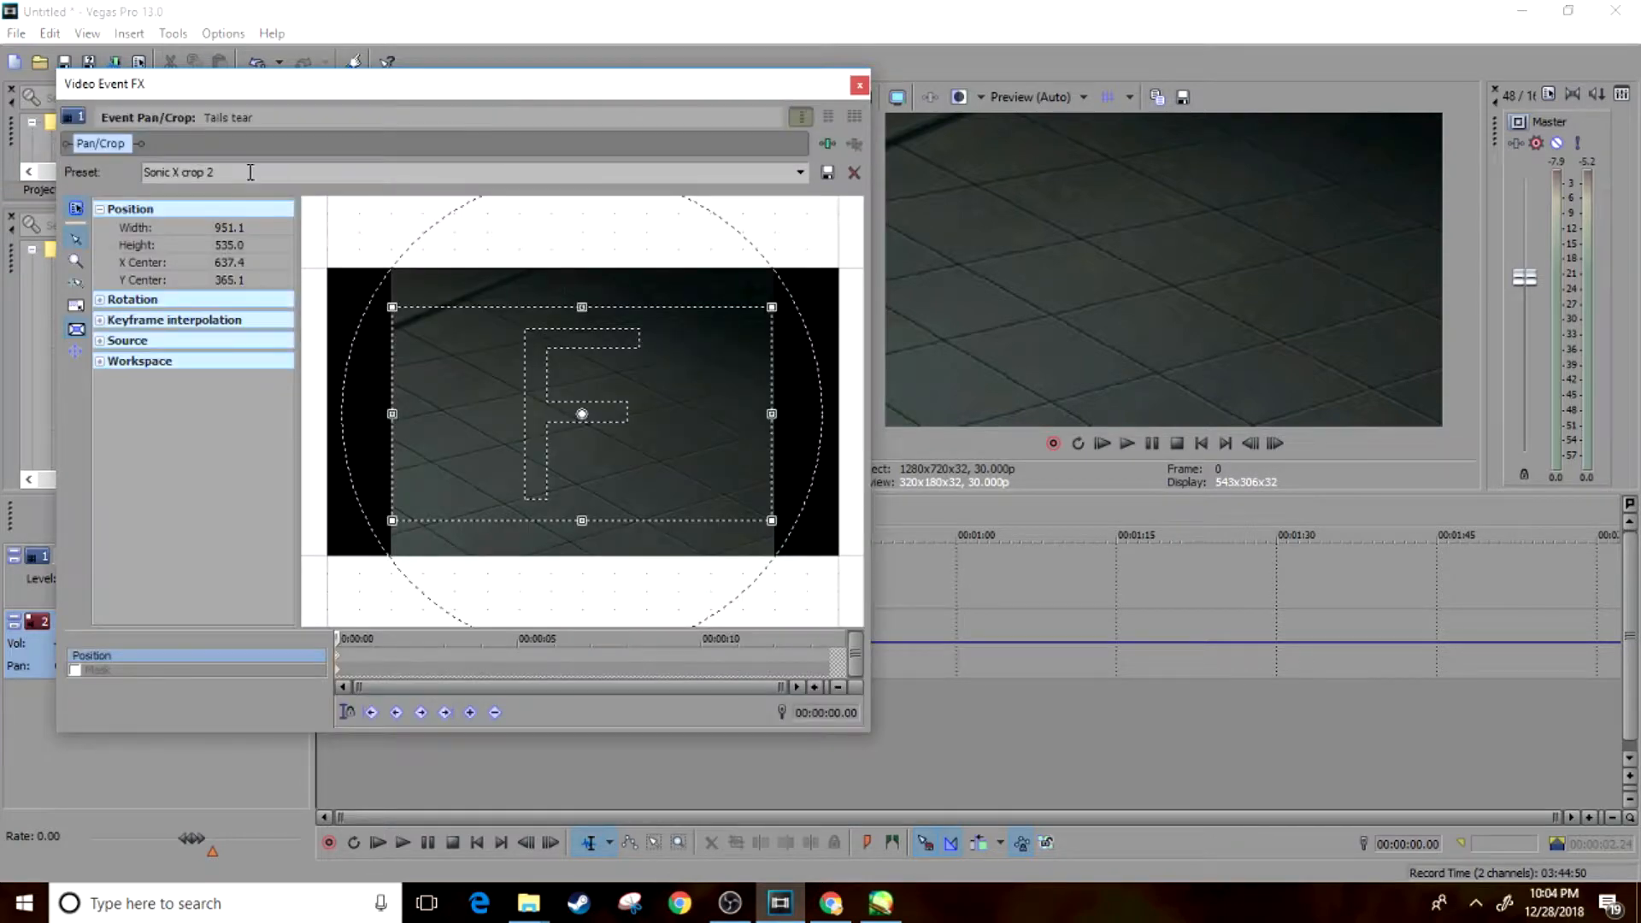
left_click(248, 173)
left_click(859, 86)
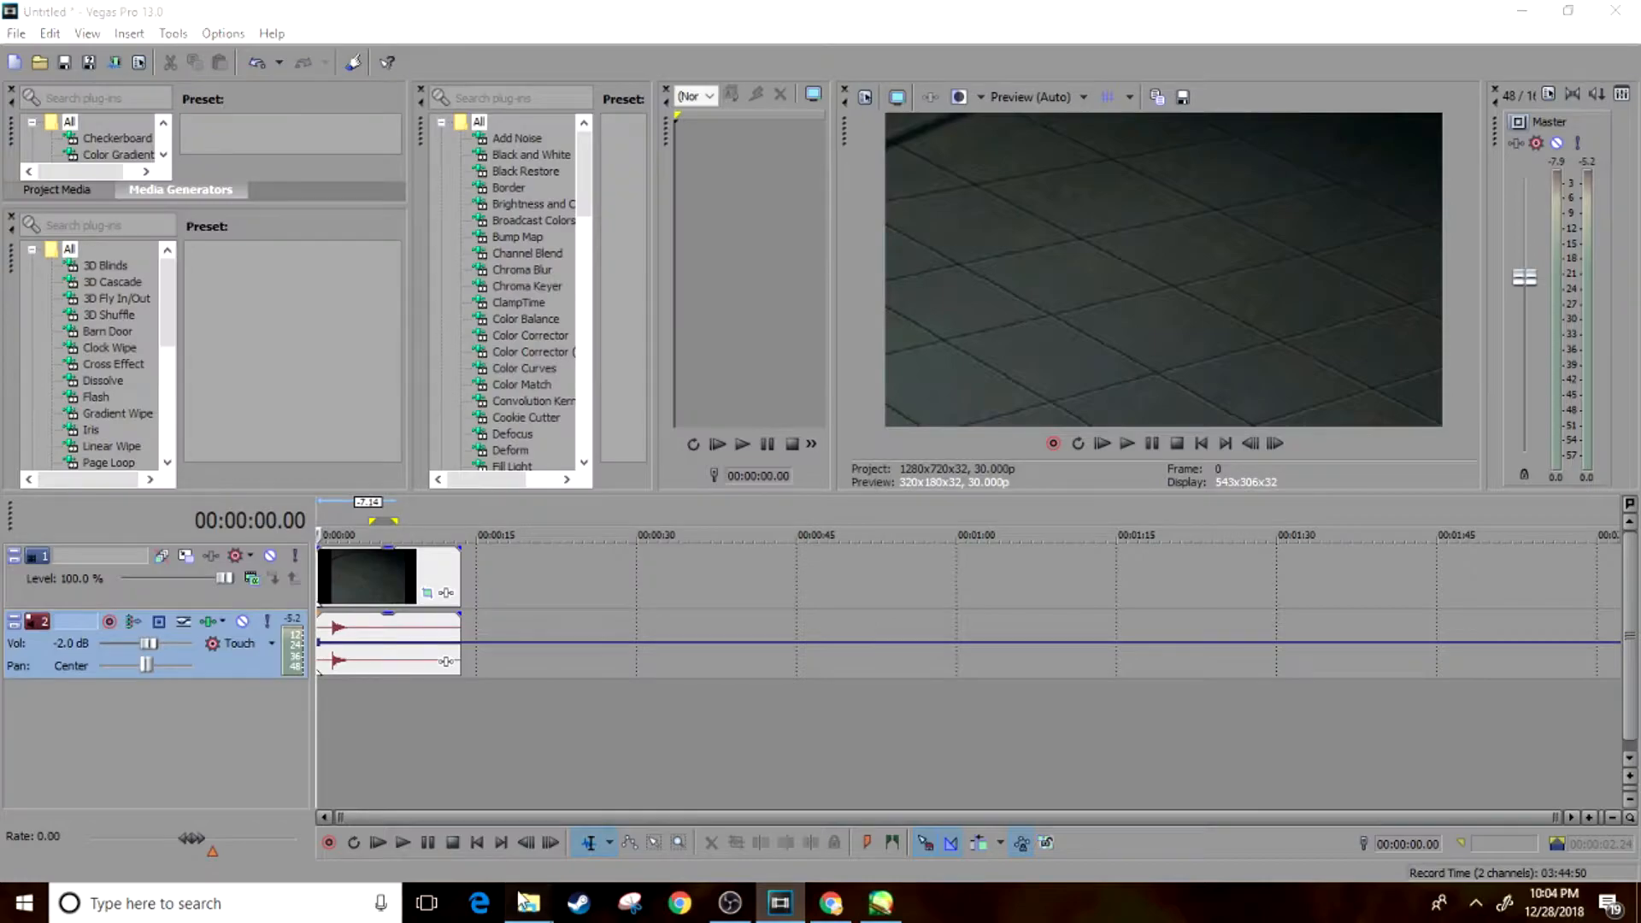
Step: Add the "taiks head bang shot" video from the Episodes and clips folder, placing it directly against the end of the Tails tear clip
mouse_move(529, 903)
left_click(453, 813)
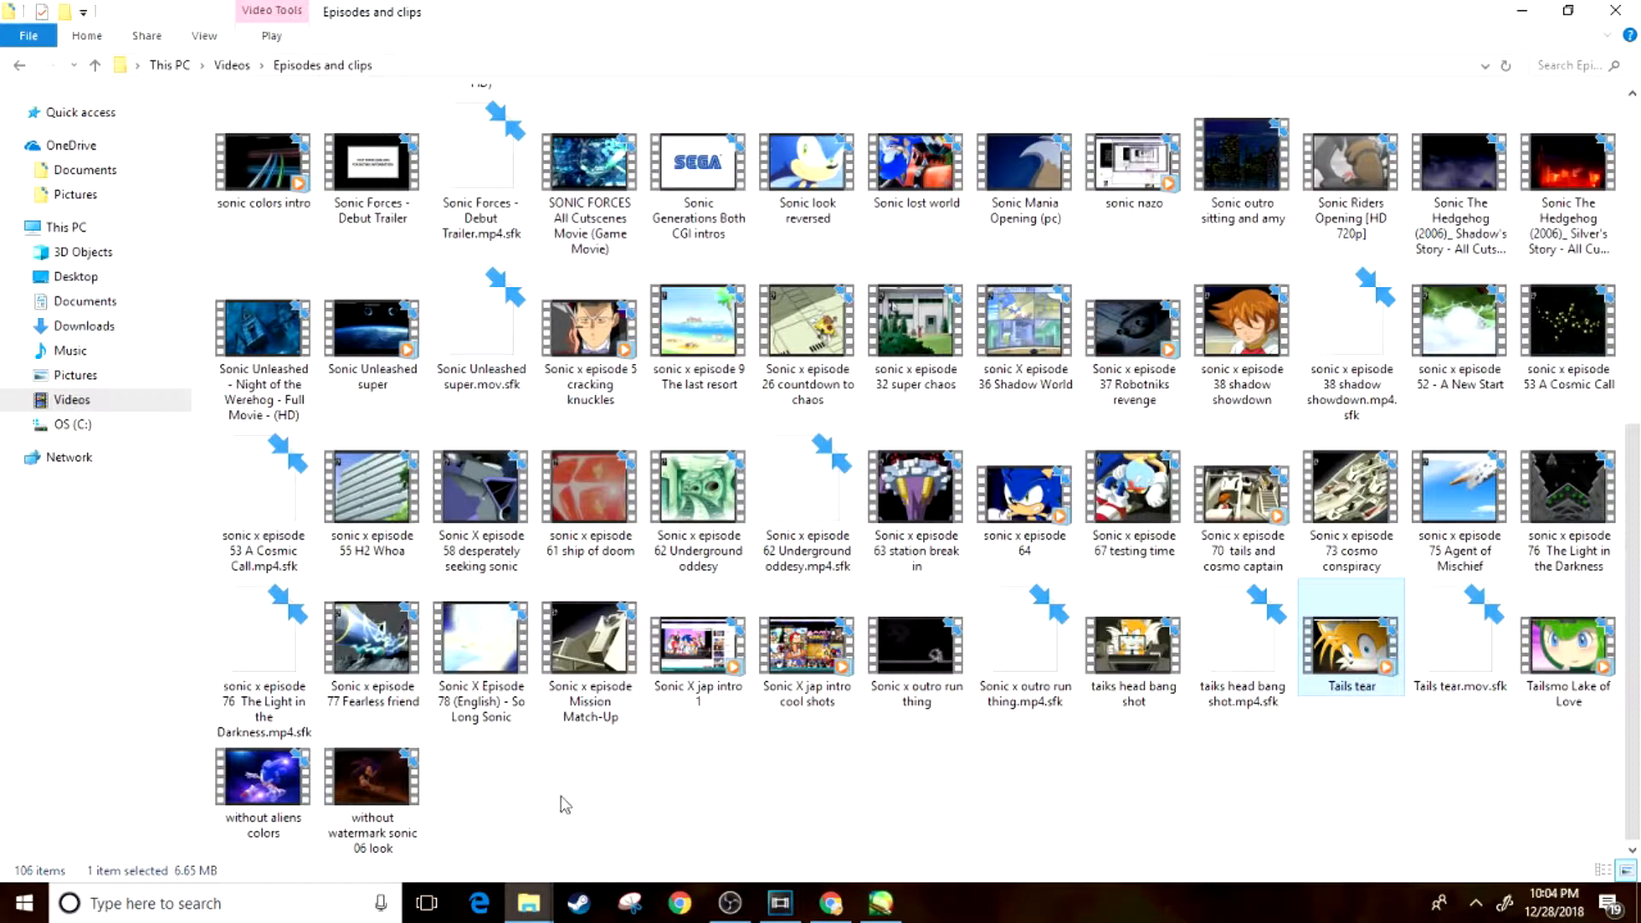
left_click_drag(382, 789, 476, 615)
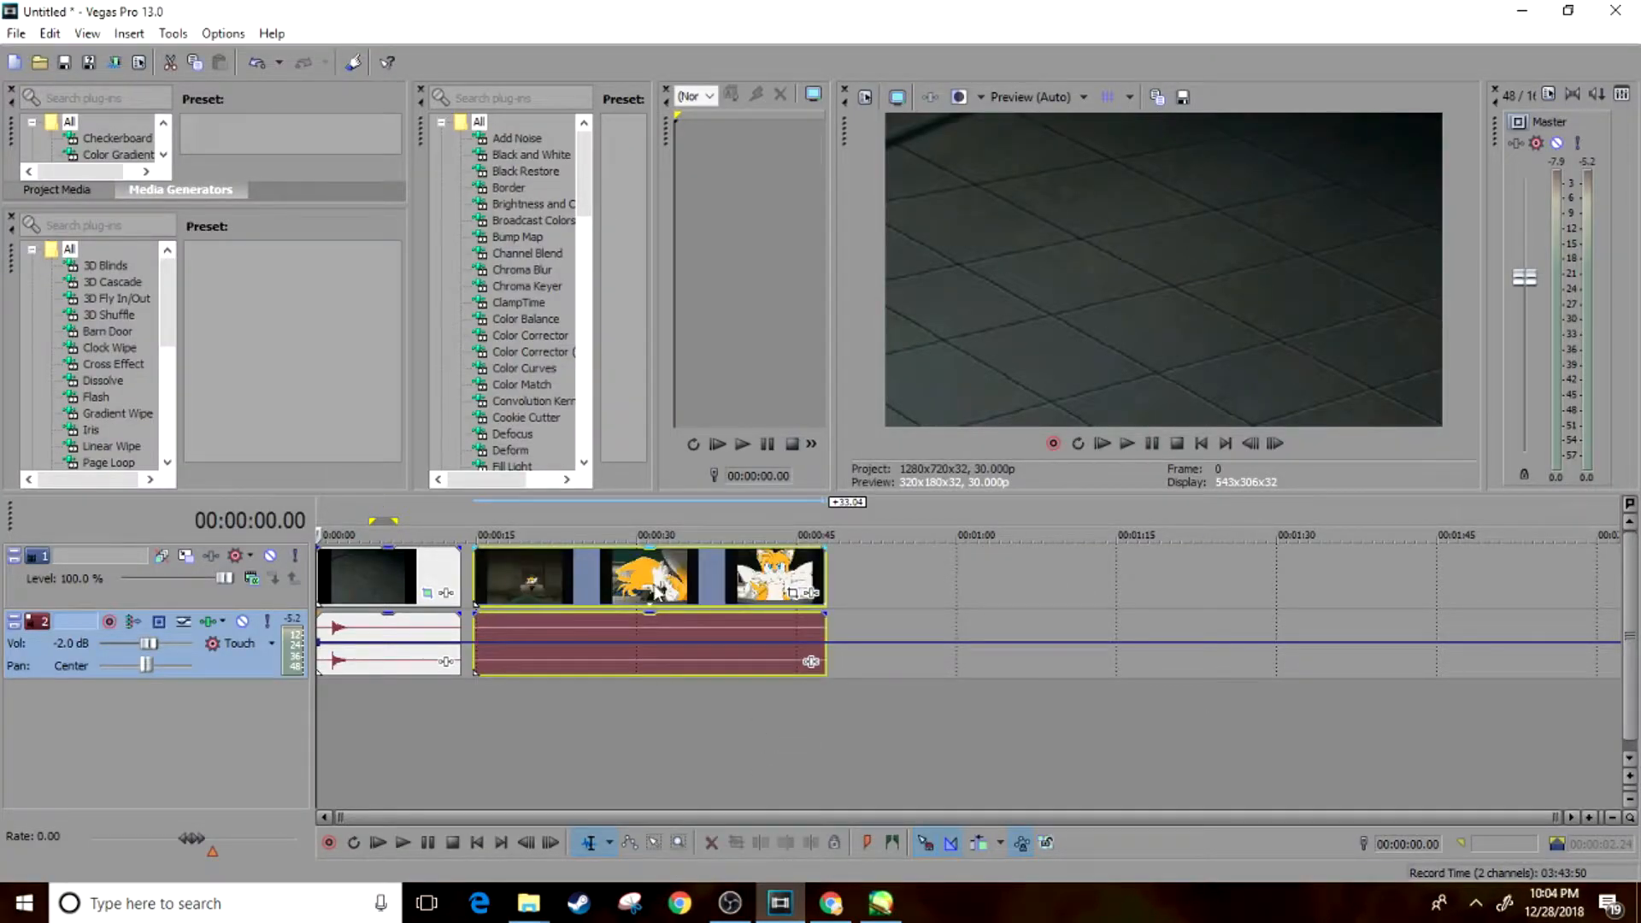
left_click_drag(654, 583, 641, 583)
Step: Play and scrub through parts of the head bang clip to examine its black side bars, and return the playhead to its start
left_click(465, 724)
key("space")
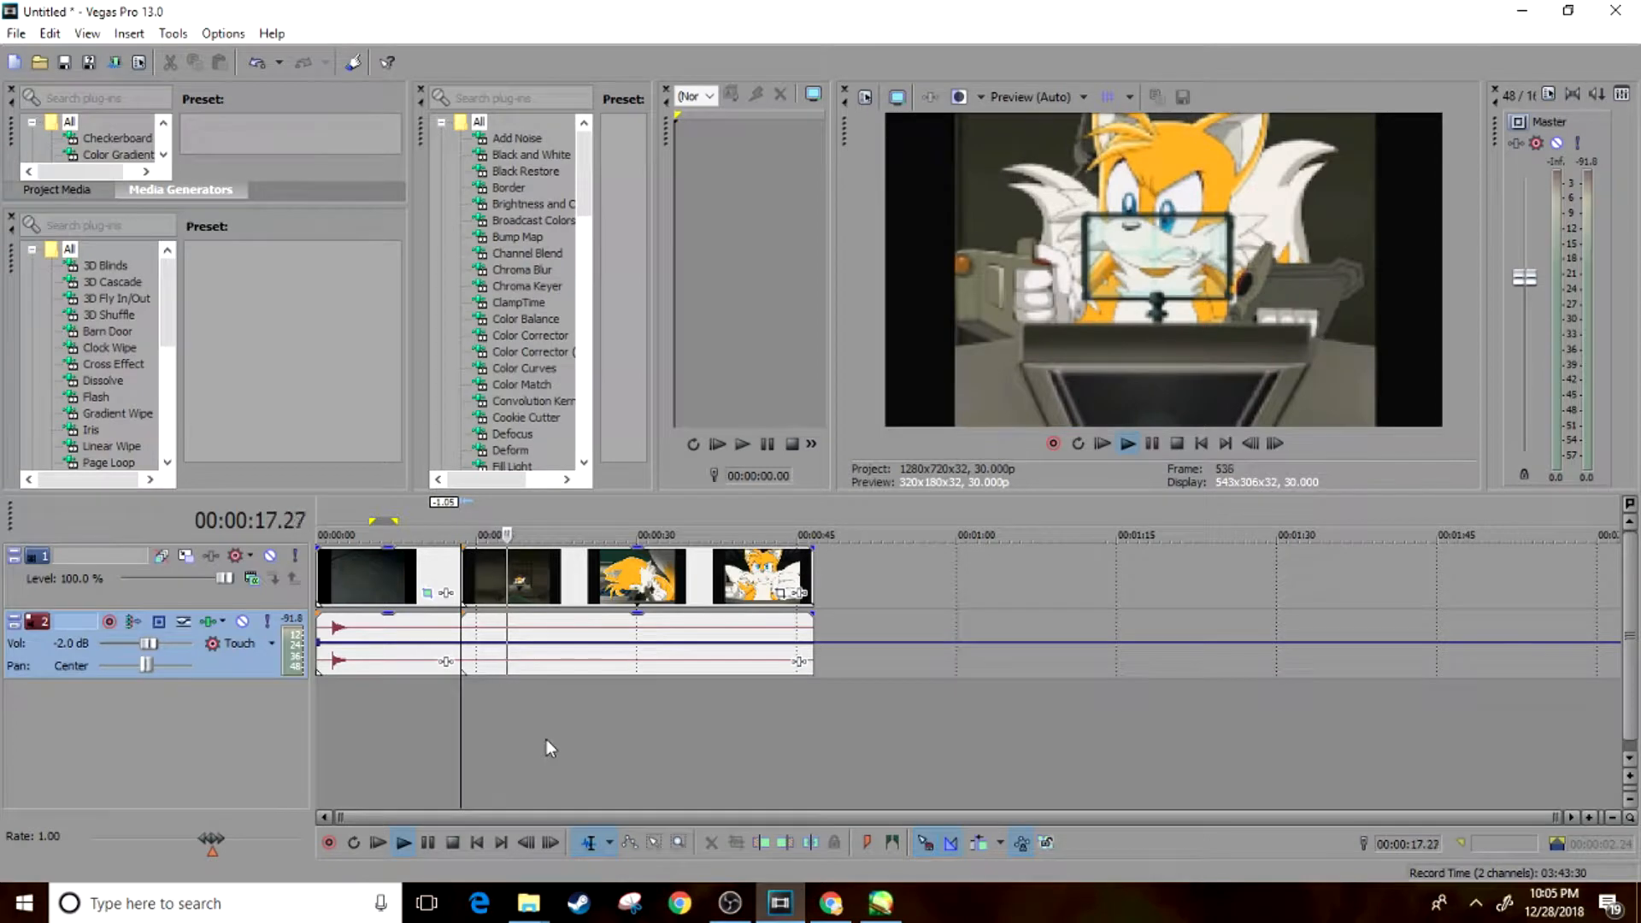
key("space")
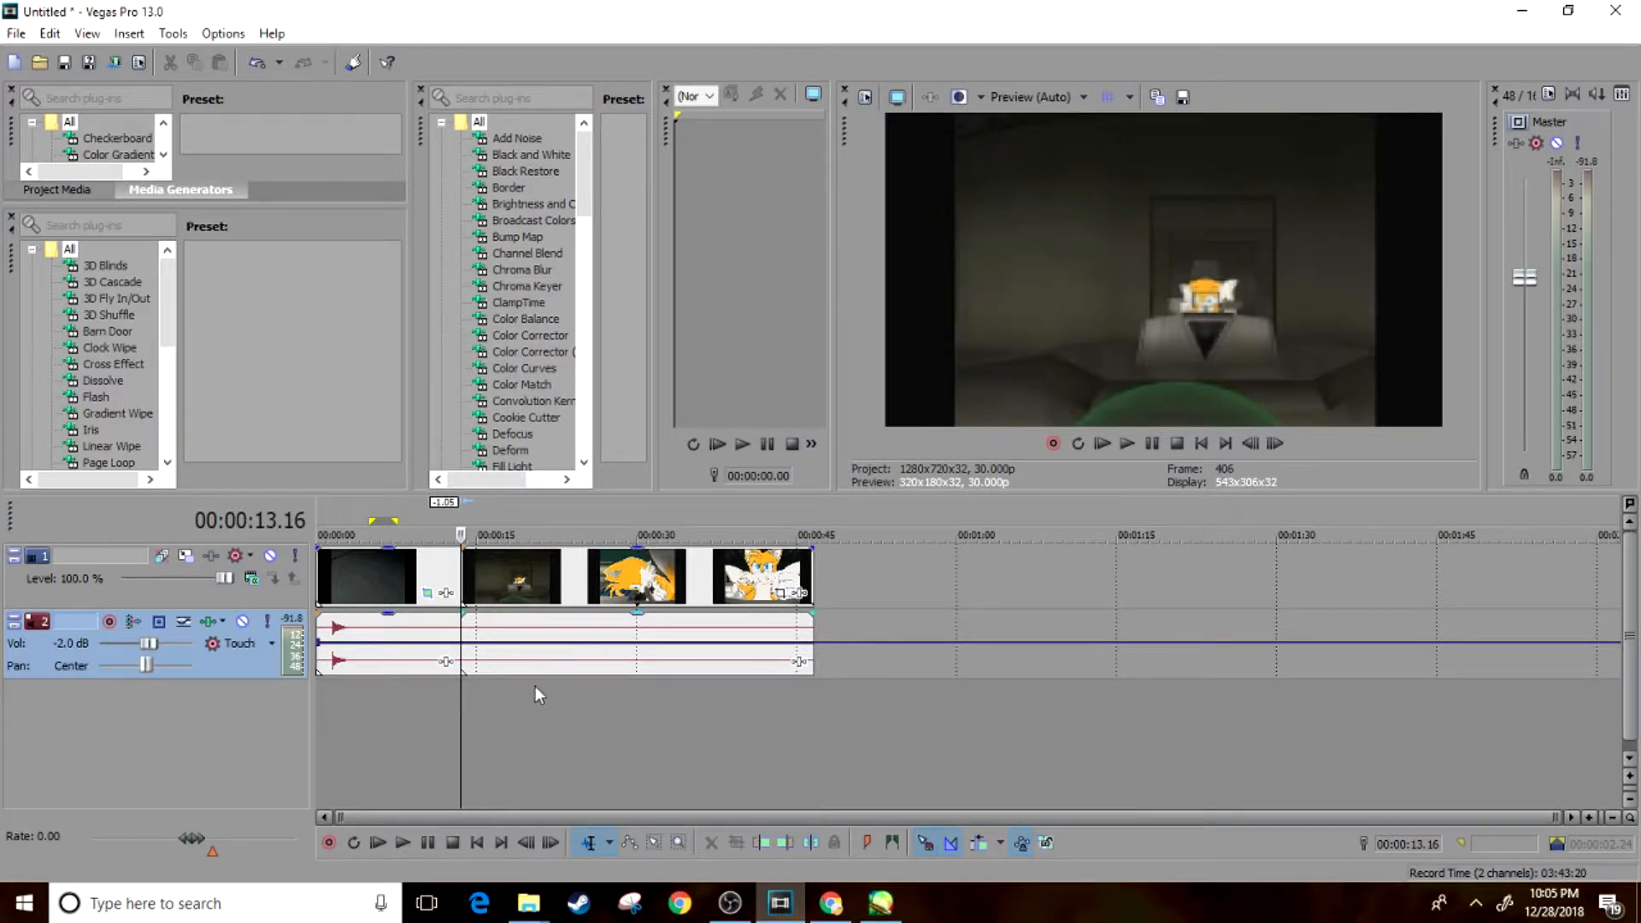
left_click(511, 717)
left_click_drag(523, 712, 610, 718)
key("space")
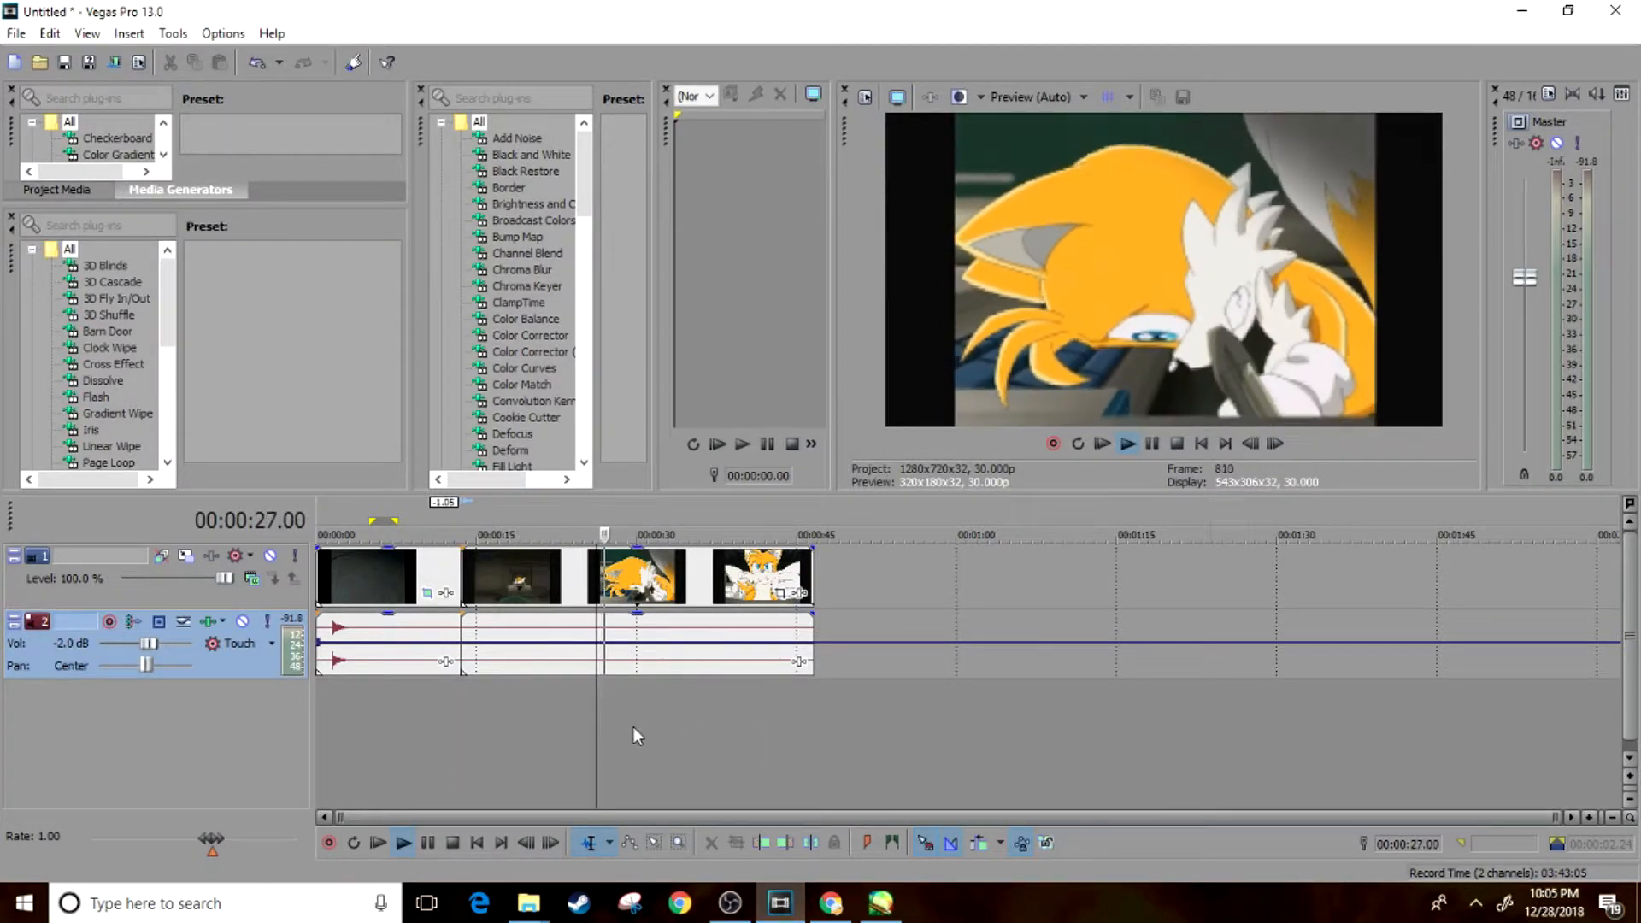
key("space")
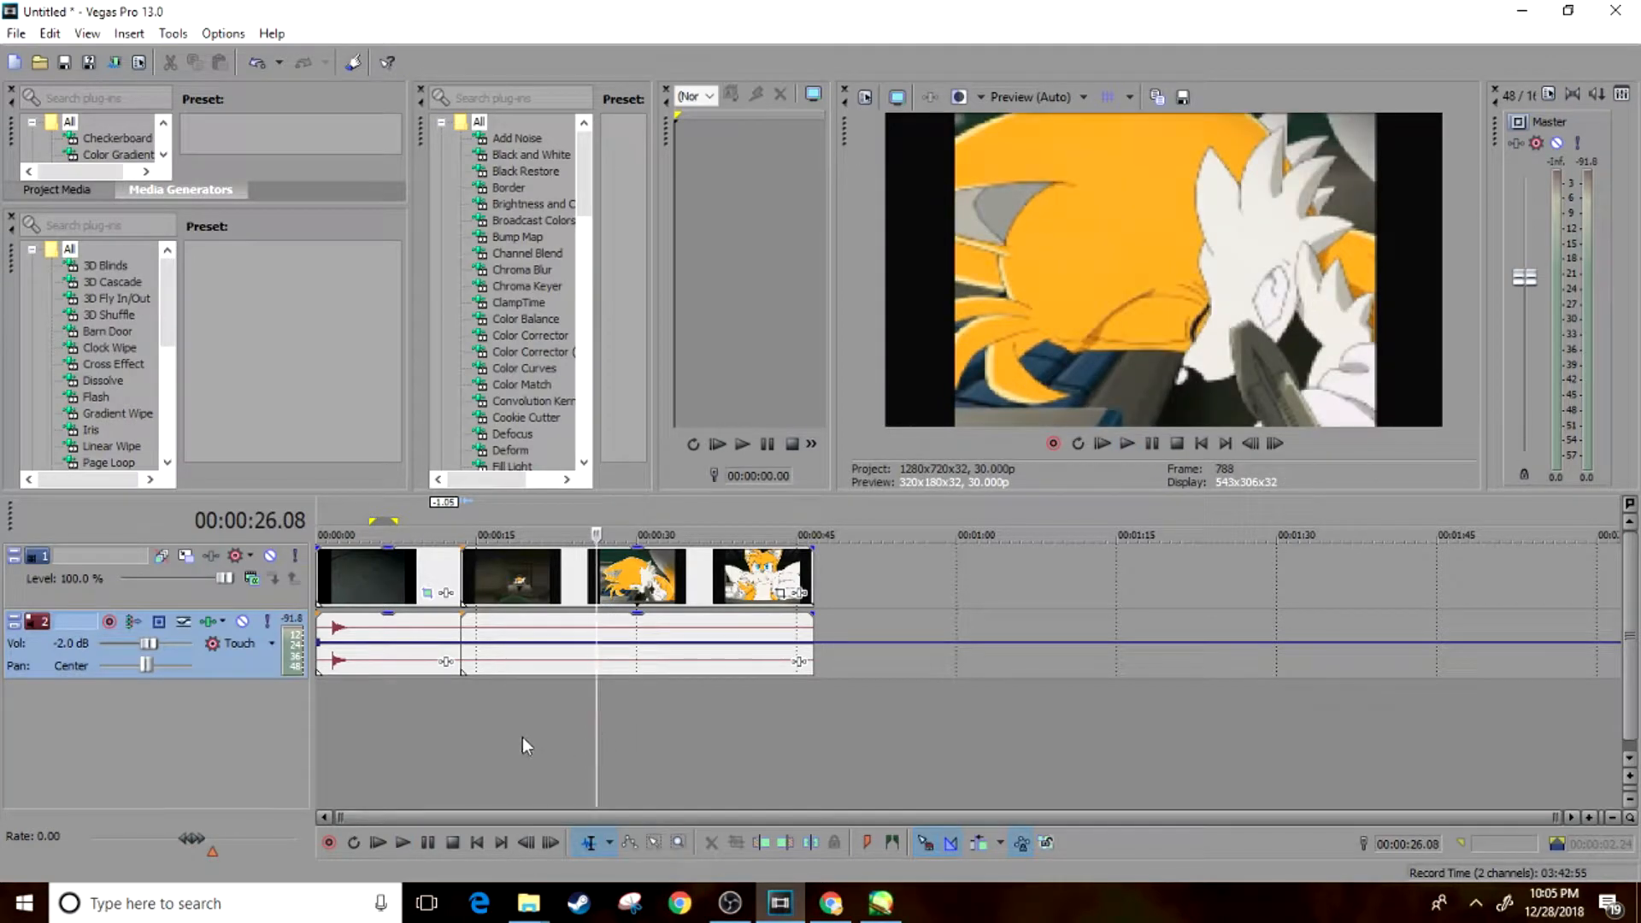
left_click(465, 713)
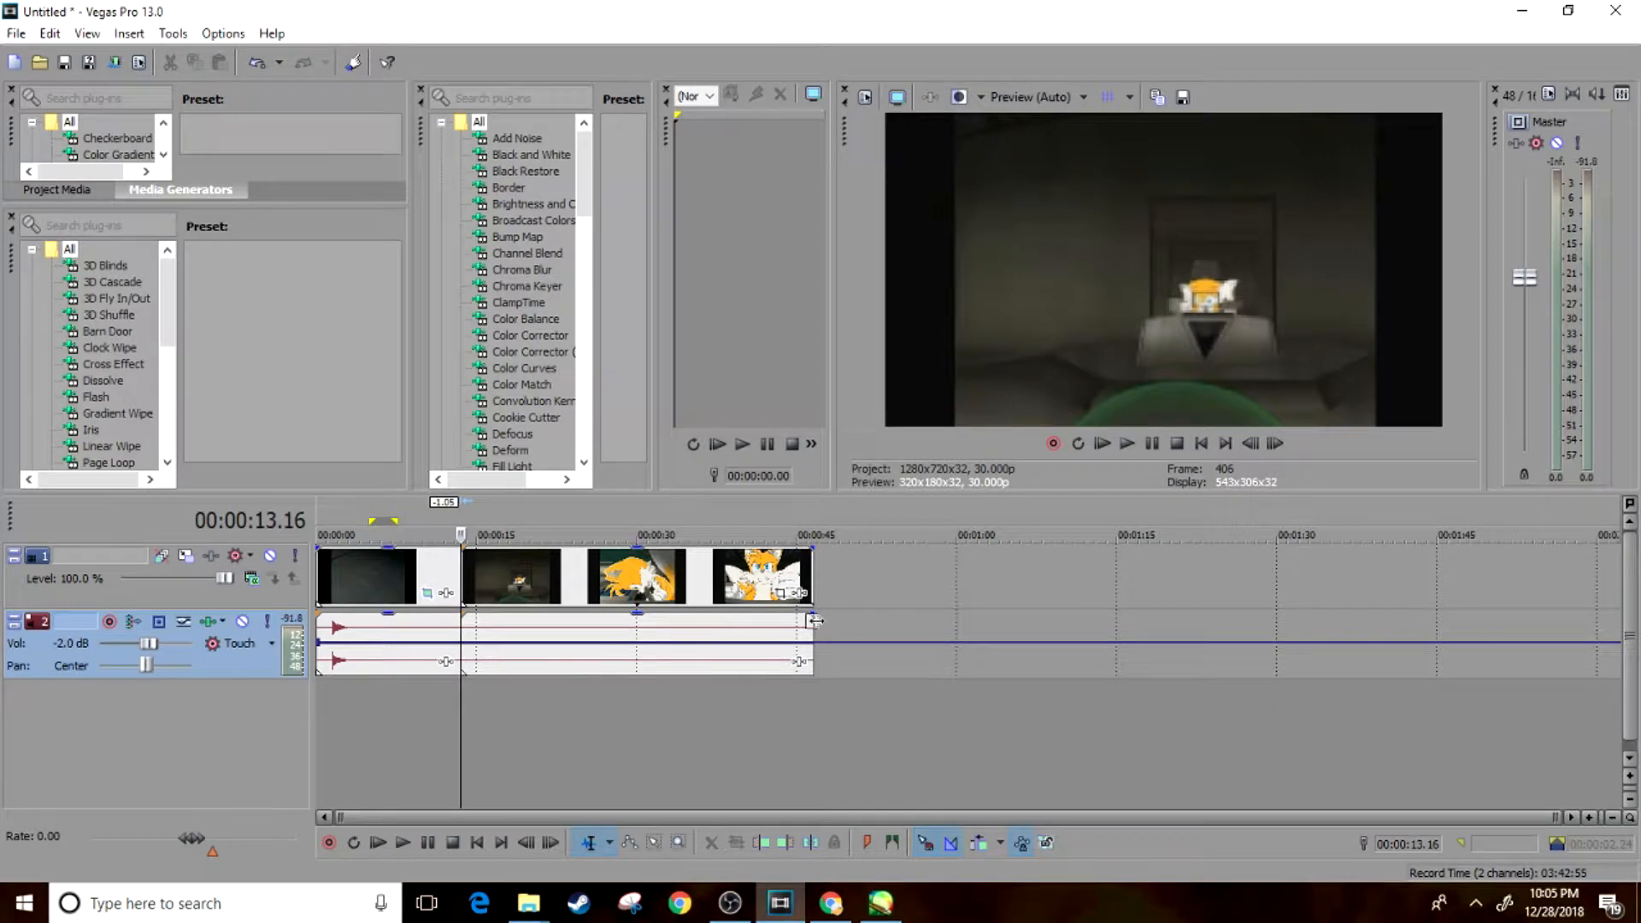
mouse_move(475, 728)
left_mouse_down()
mouse_move(522, 737)
mouse_move(462, 723)
left_mouse_up()
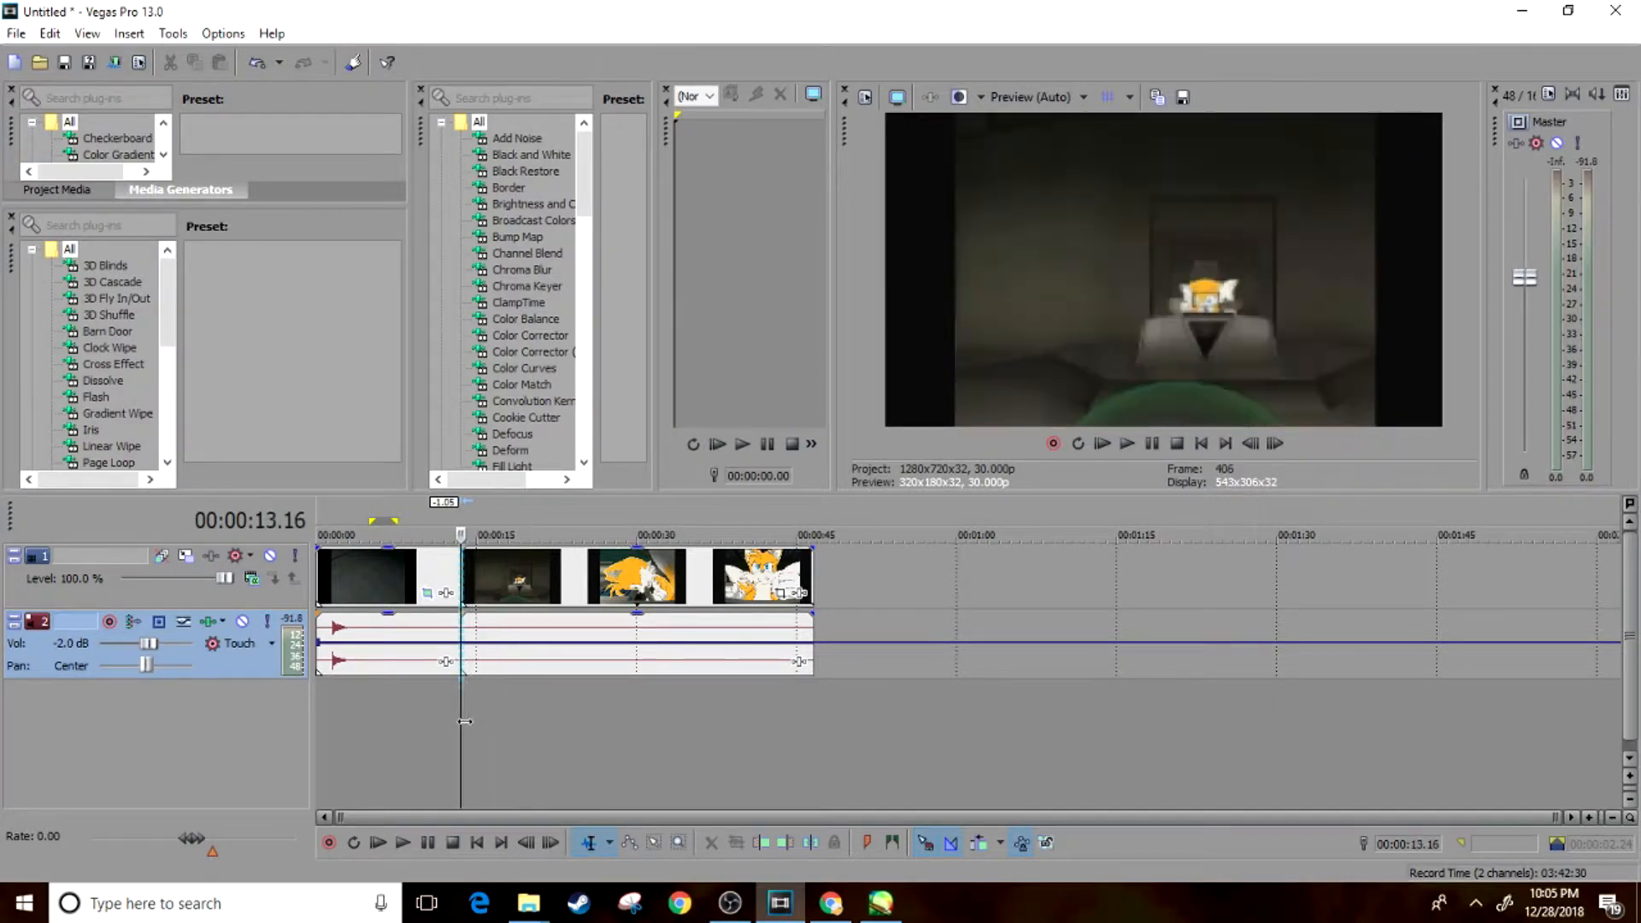
Step: Apply the Sonic X crop 2 preset to the head bang clip in Event Pan/Crop
left_click(778, 598)
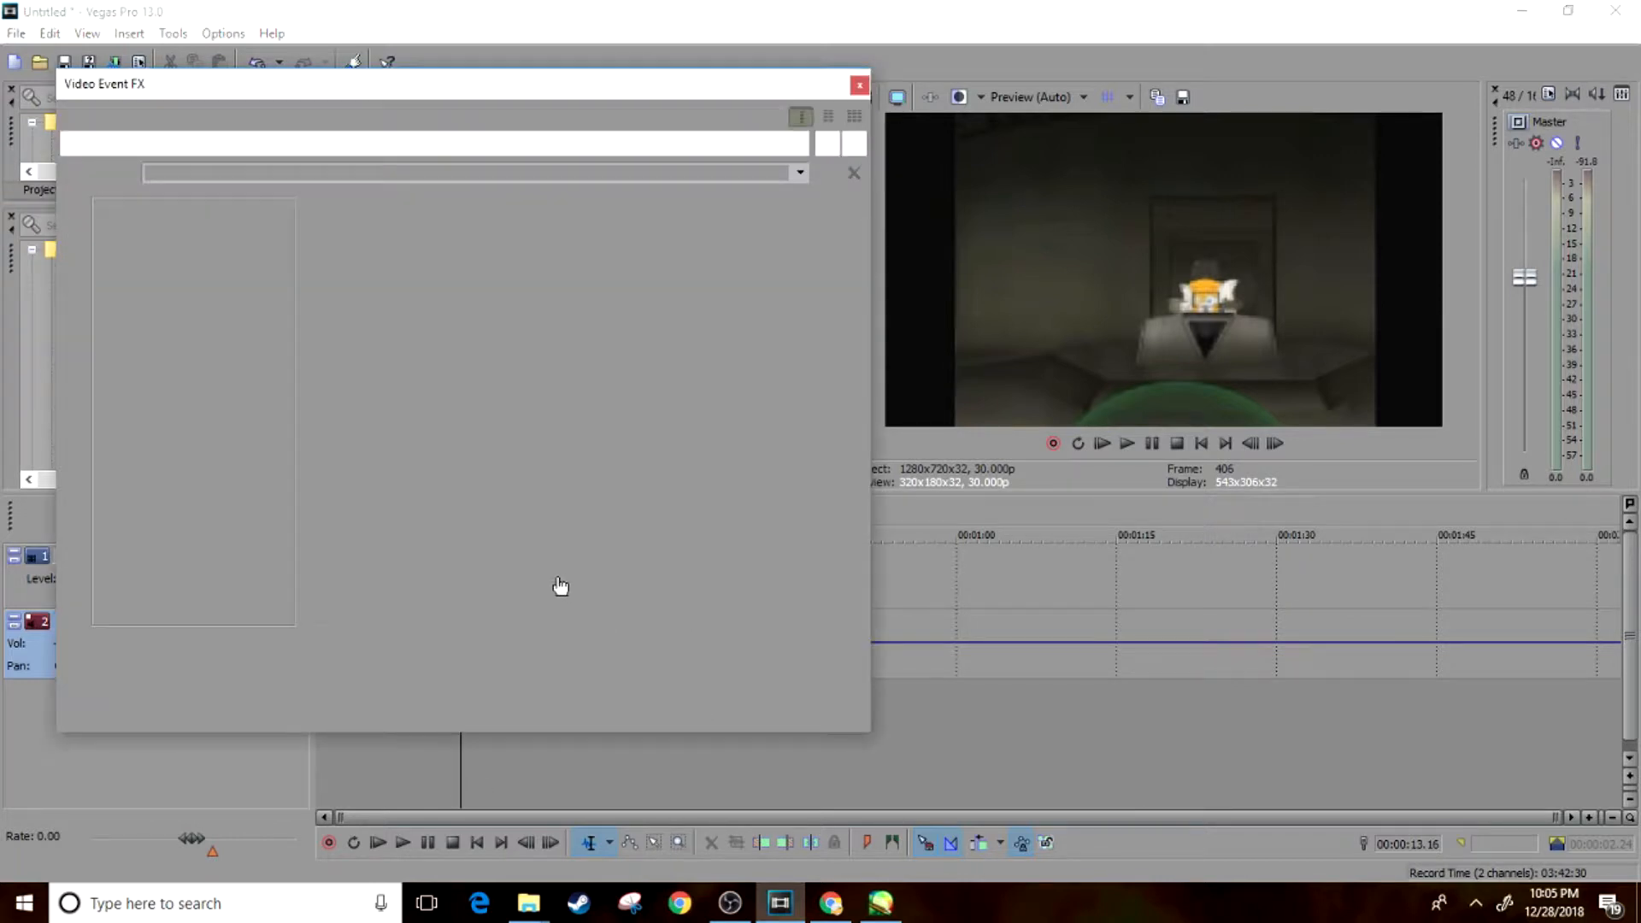
left_click(801, 175)
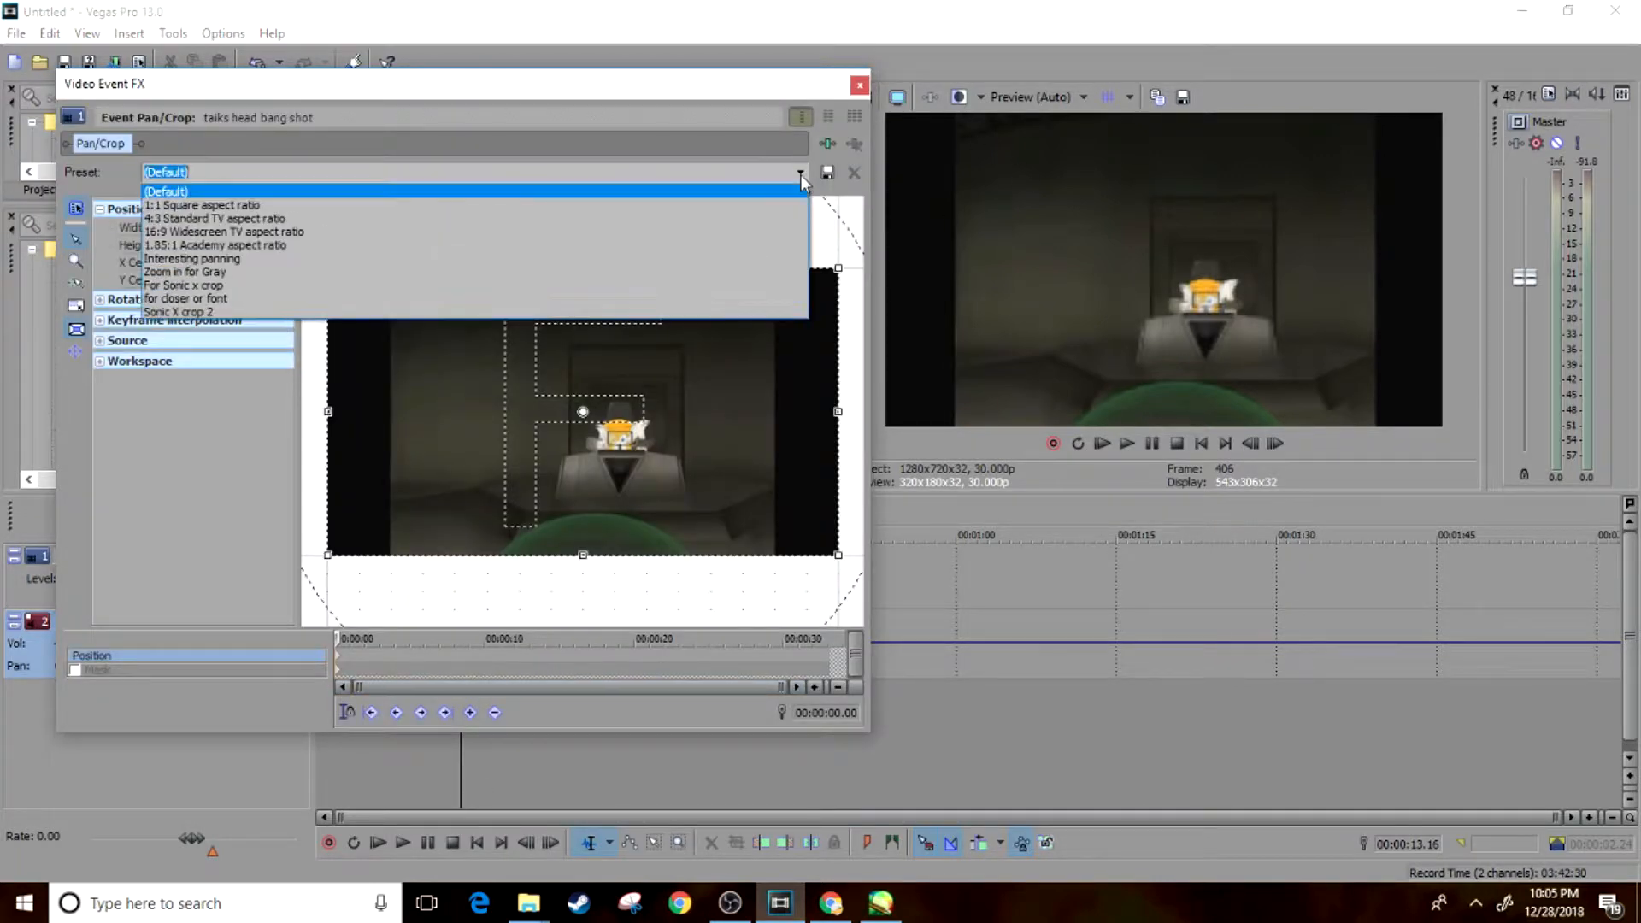
left_click(579, 312)
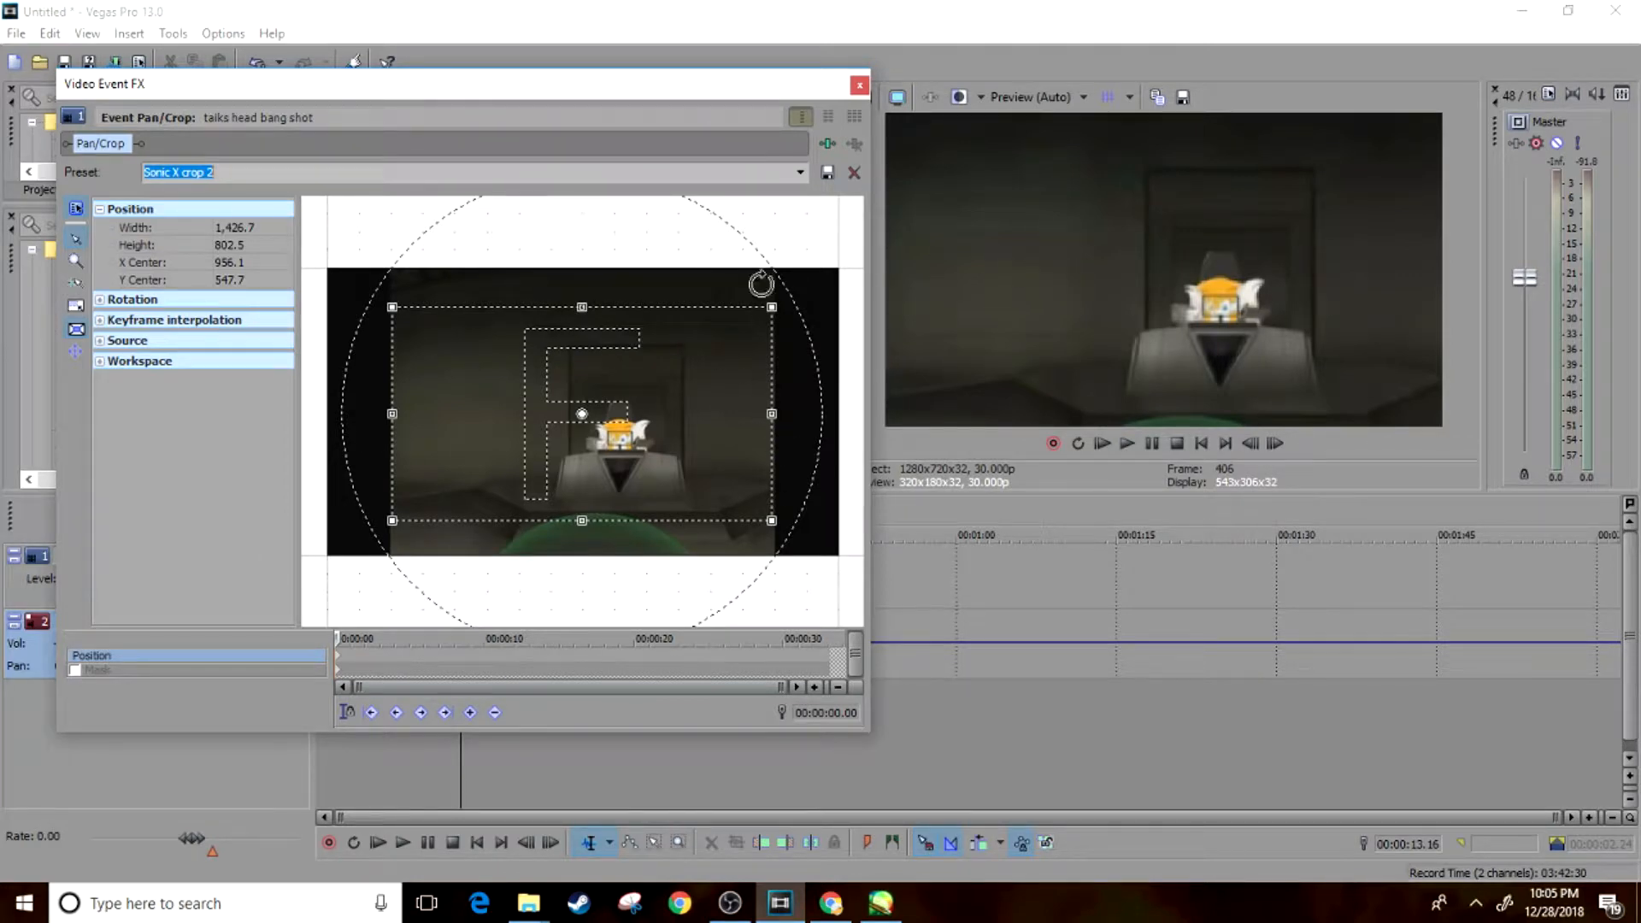
left_click(858, 85)
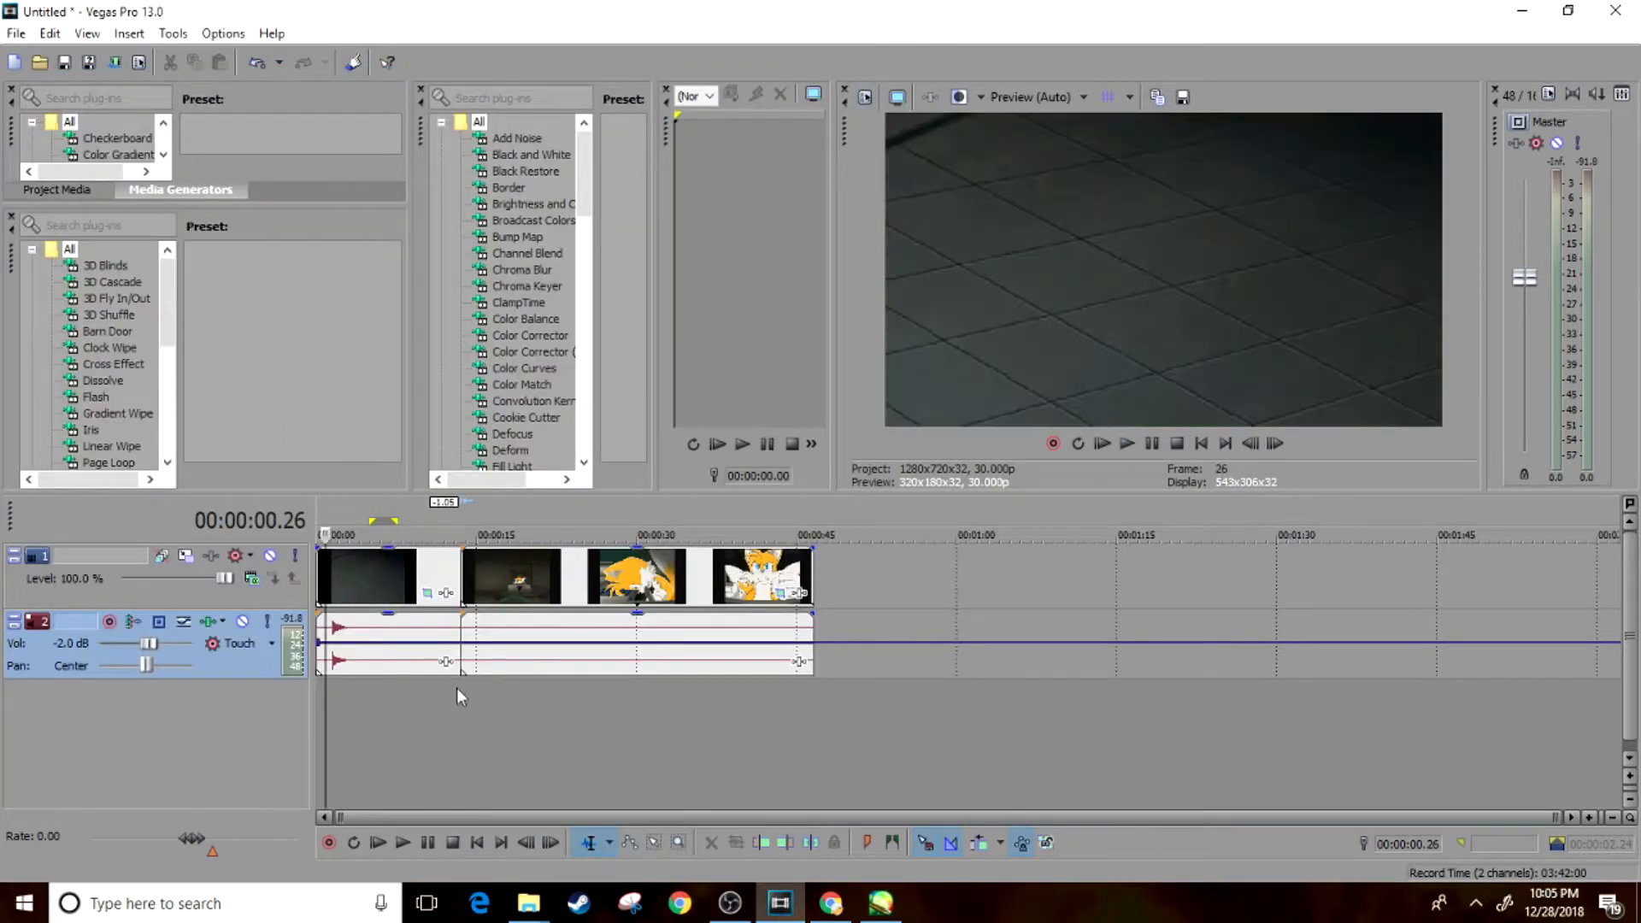
Step: Add a position keyframe at about 00:00:01.03 in the Tails tear clip's Event Pan/Crop
left_click(426, 593)
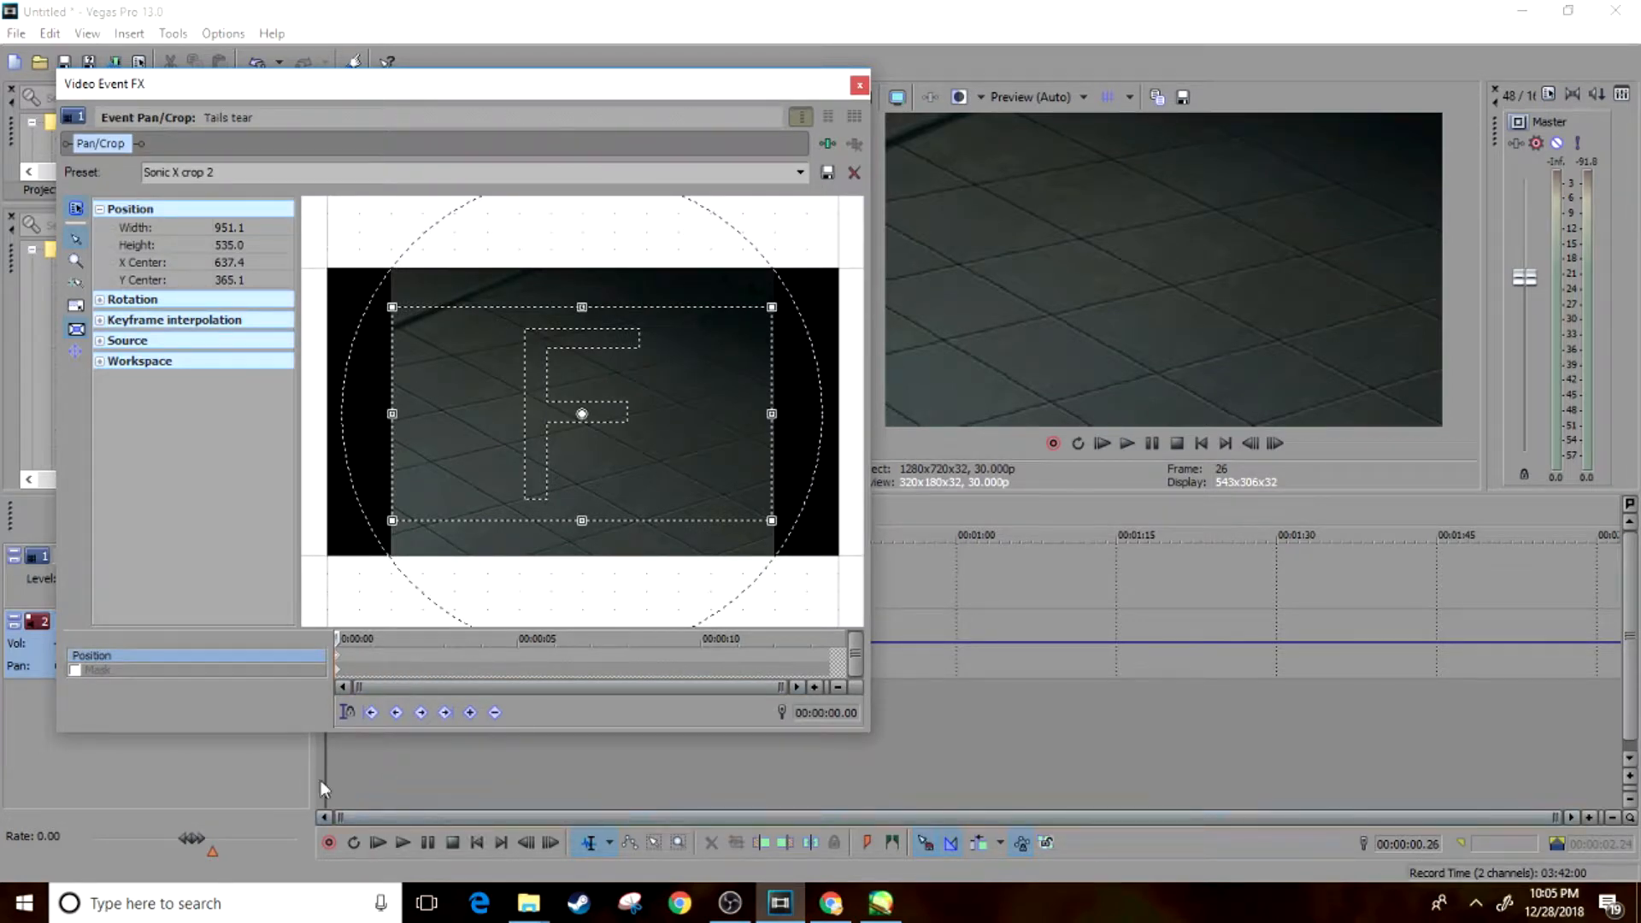
mouse_move(327, 775)
left_mouse_down()
mouse_move(382, 770)
mouse_move(336, 764)
left_mouse_up()
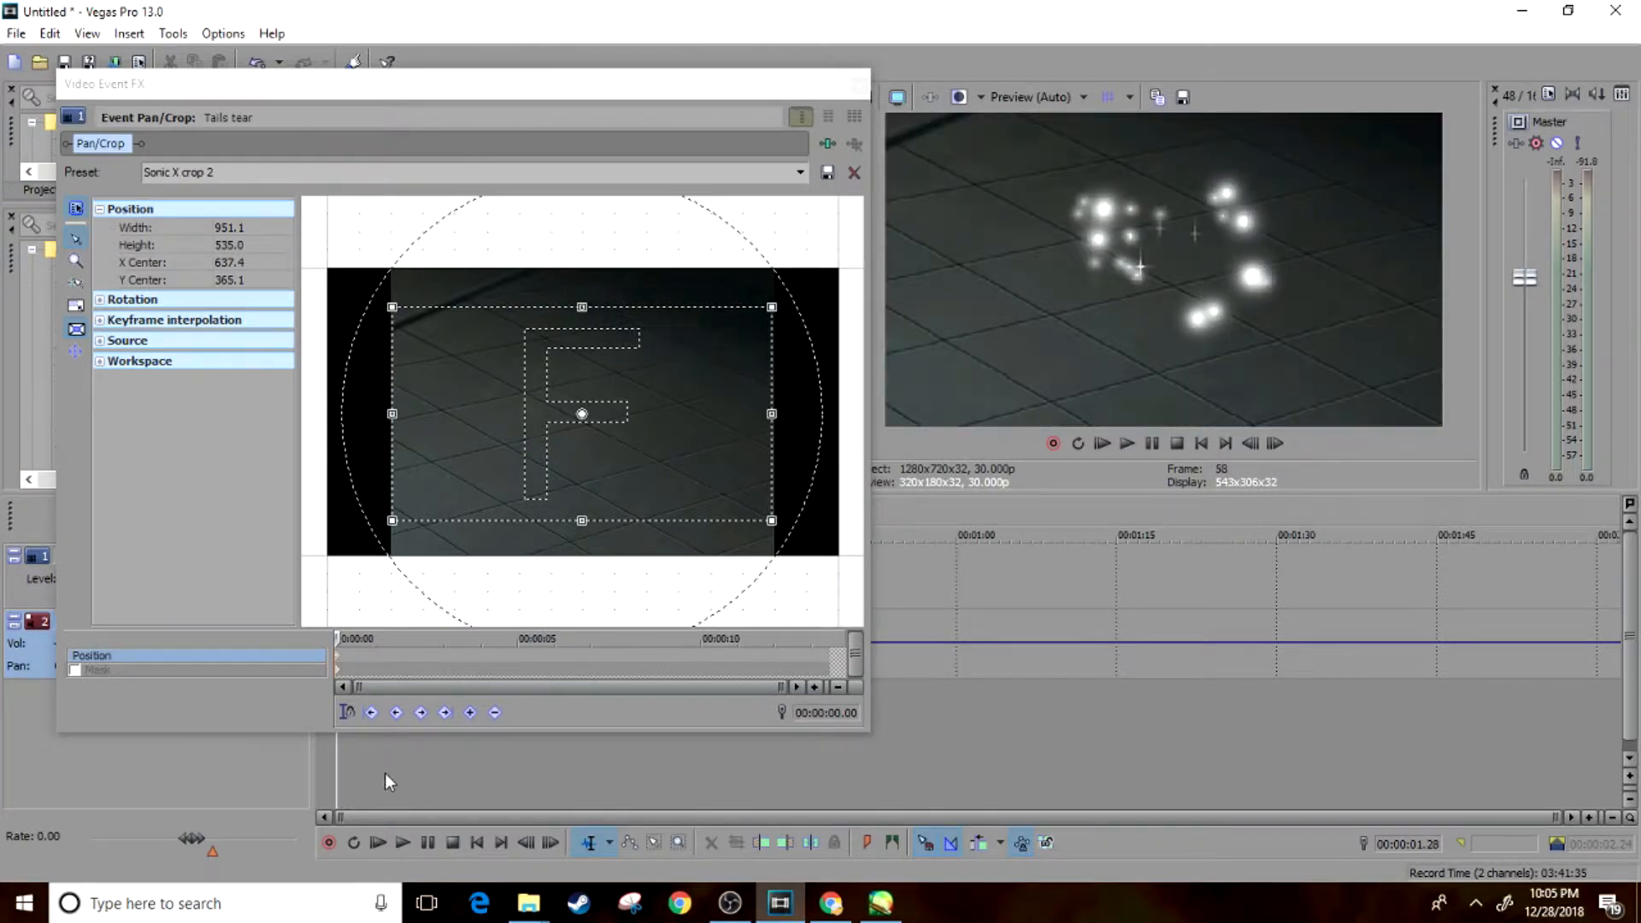
left_click(375, 658)
mouse_move(374, 655)
left_mouse_down()
mouse_move(401, 666)
mouse_move(385, 636)
mouse_move(387, 665)
left_mouse_up()
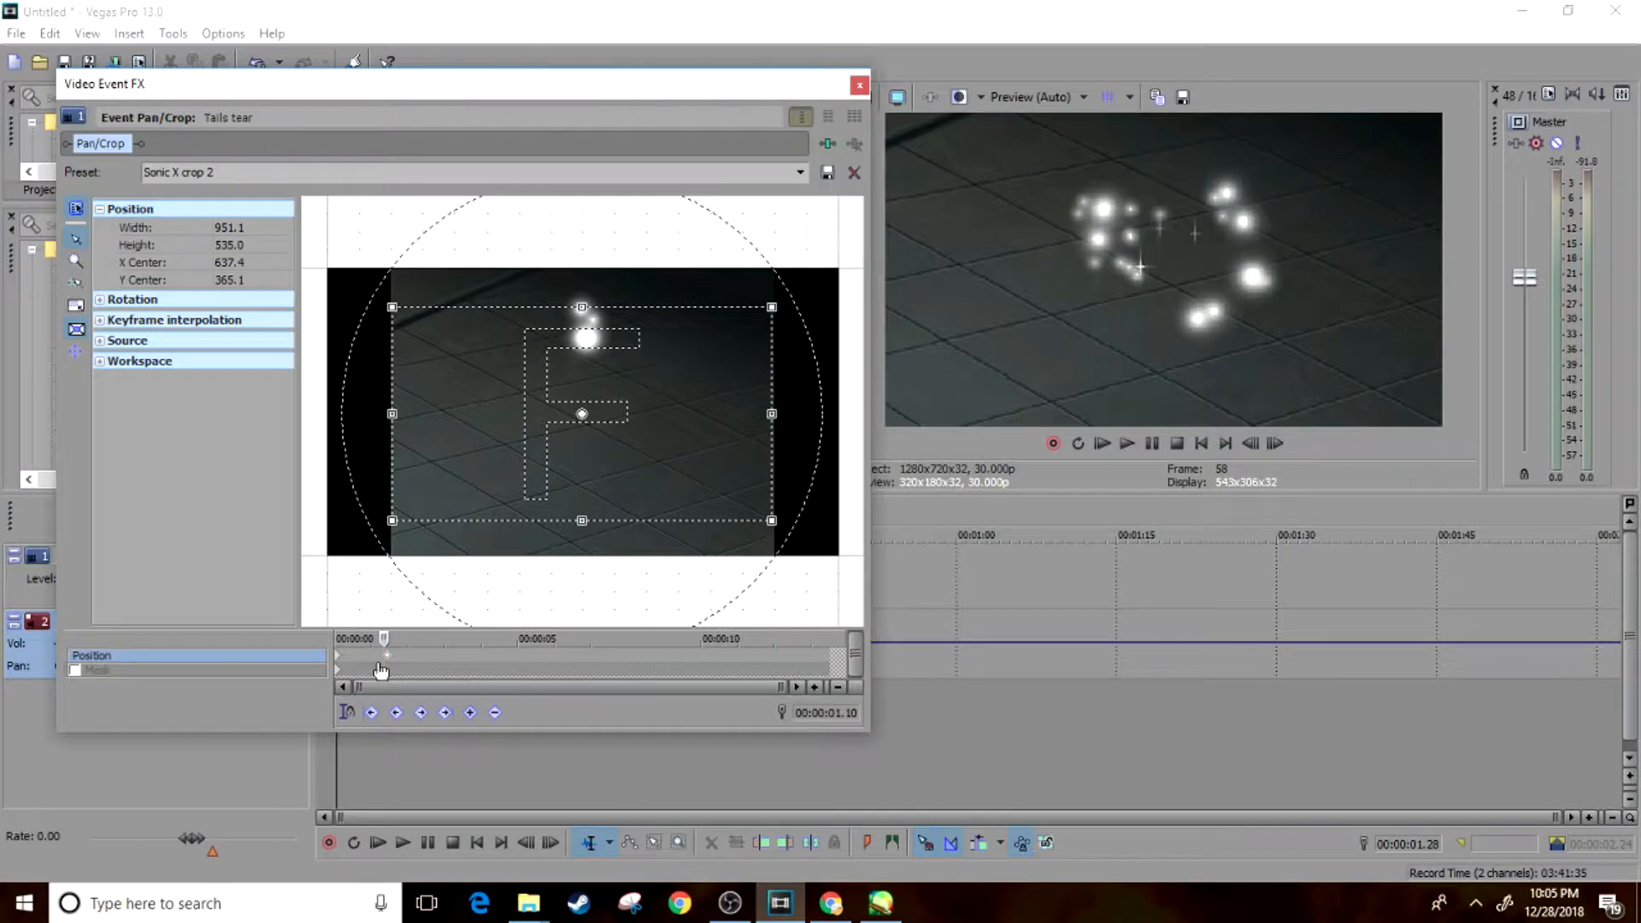
left_click_drag(391, 663, 379, 663)
Step: Place a position keyframe at 00:00:02.04 and delete it again
left_click(412, 656)
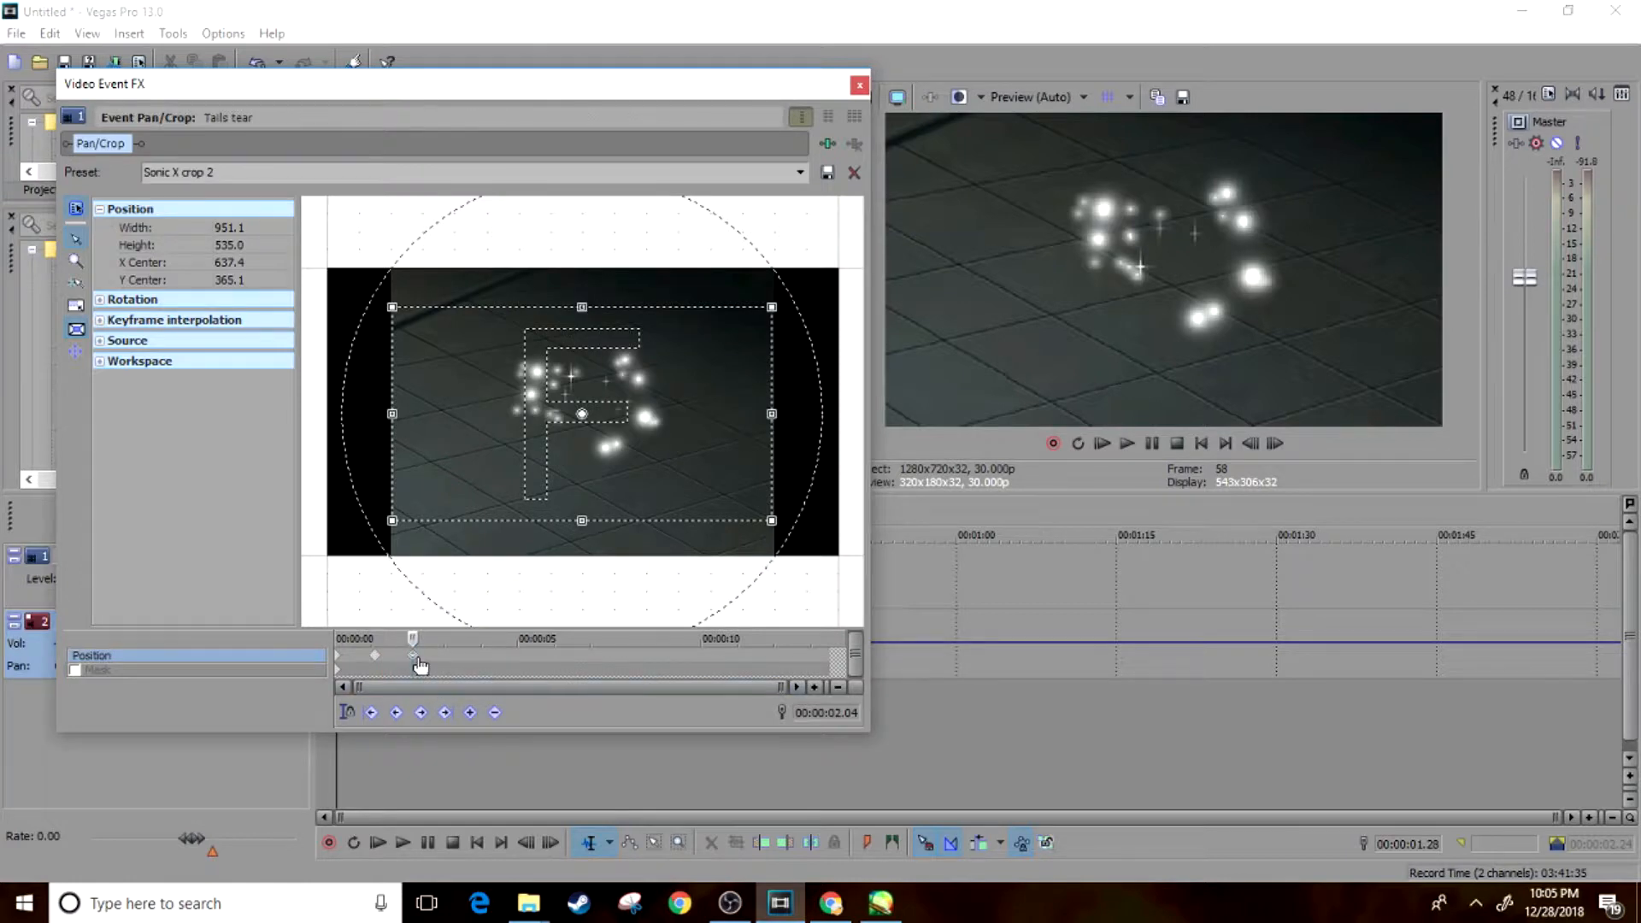
right_click(414, 658)
left_click(467, 503)
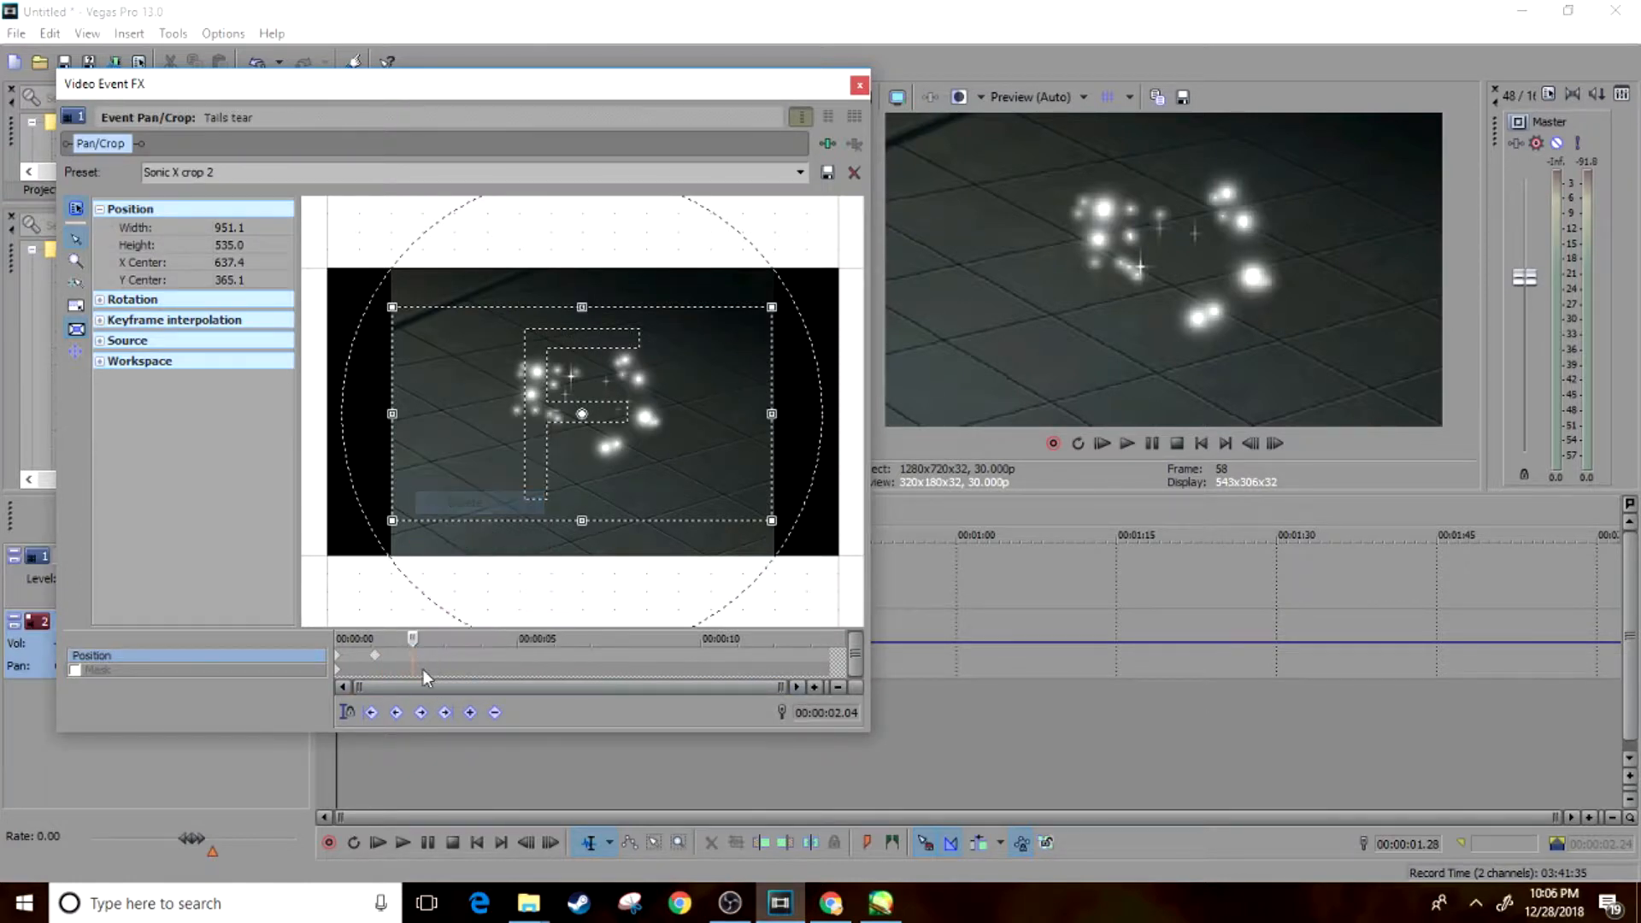
Step: Copy the first position keyframe and paste it at about 00:00:02.10
left_click(376, 658)
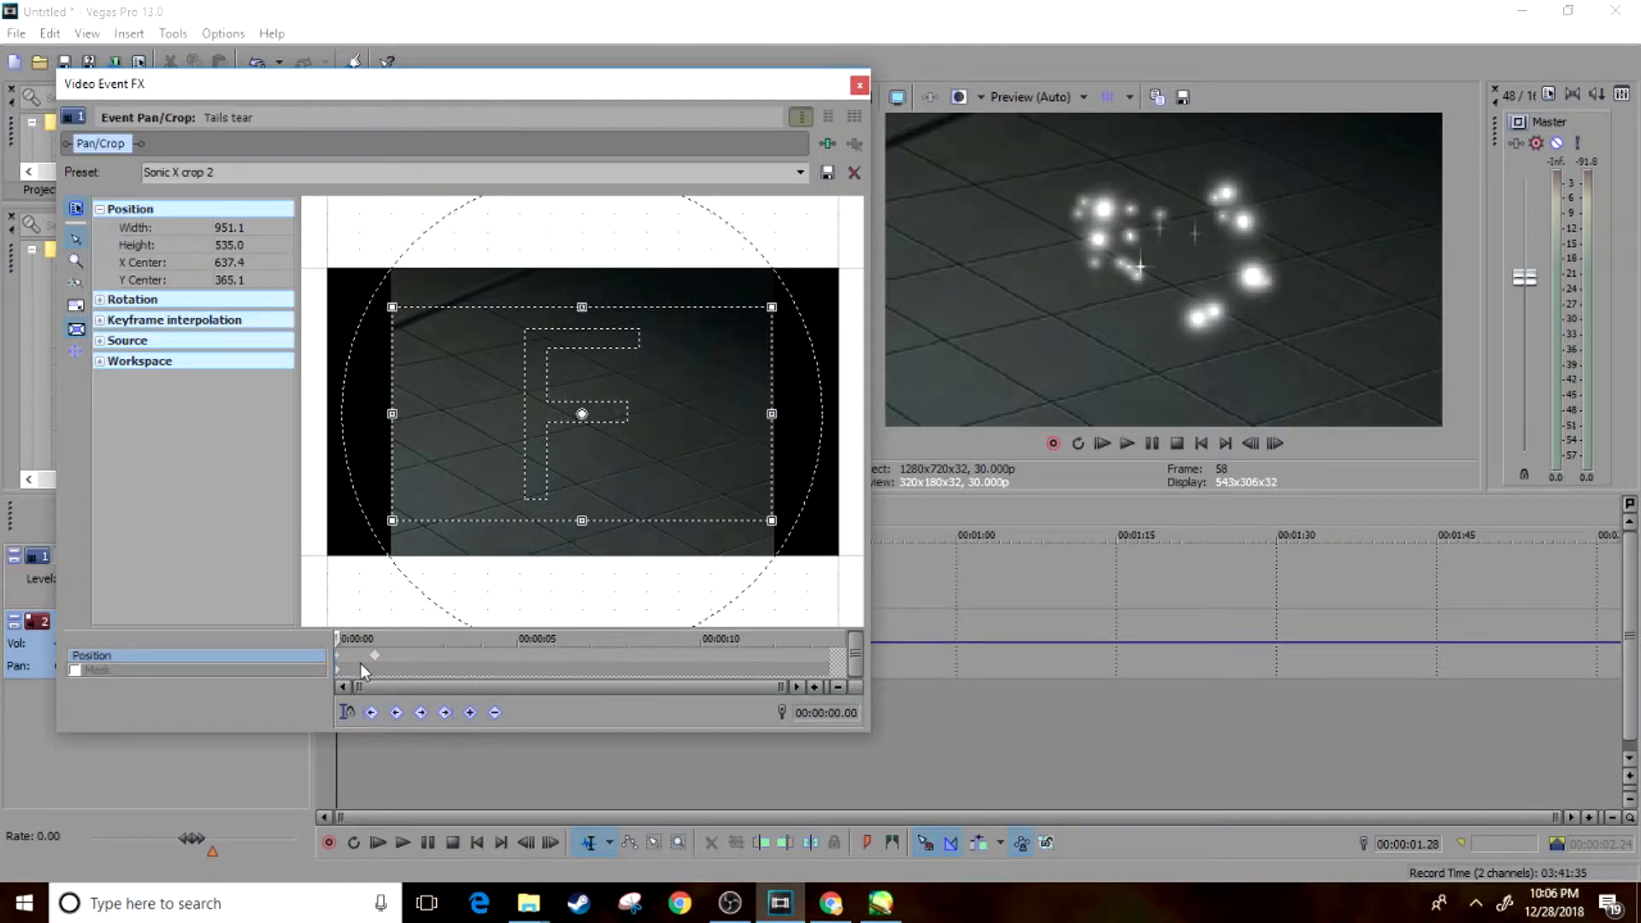
right_click(339, 659)
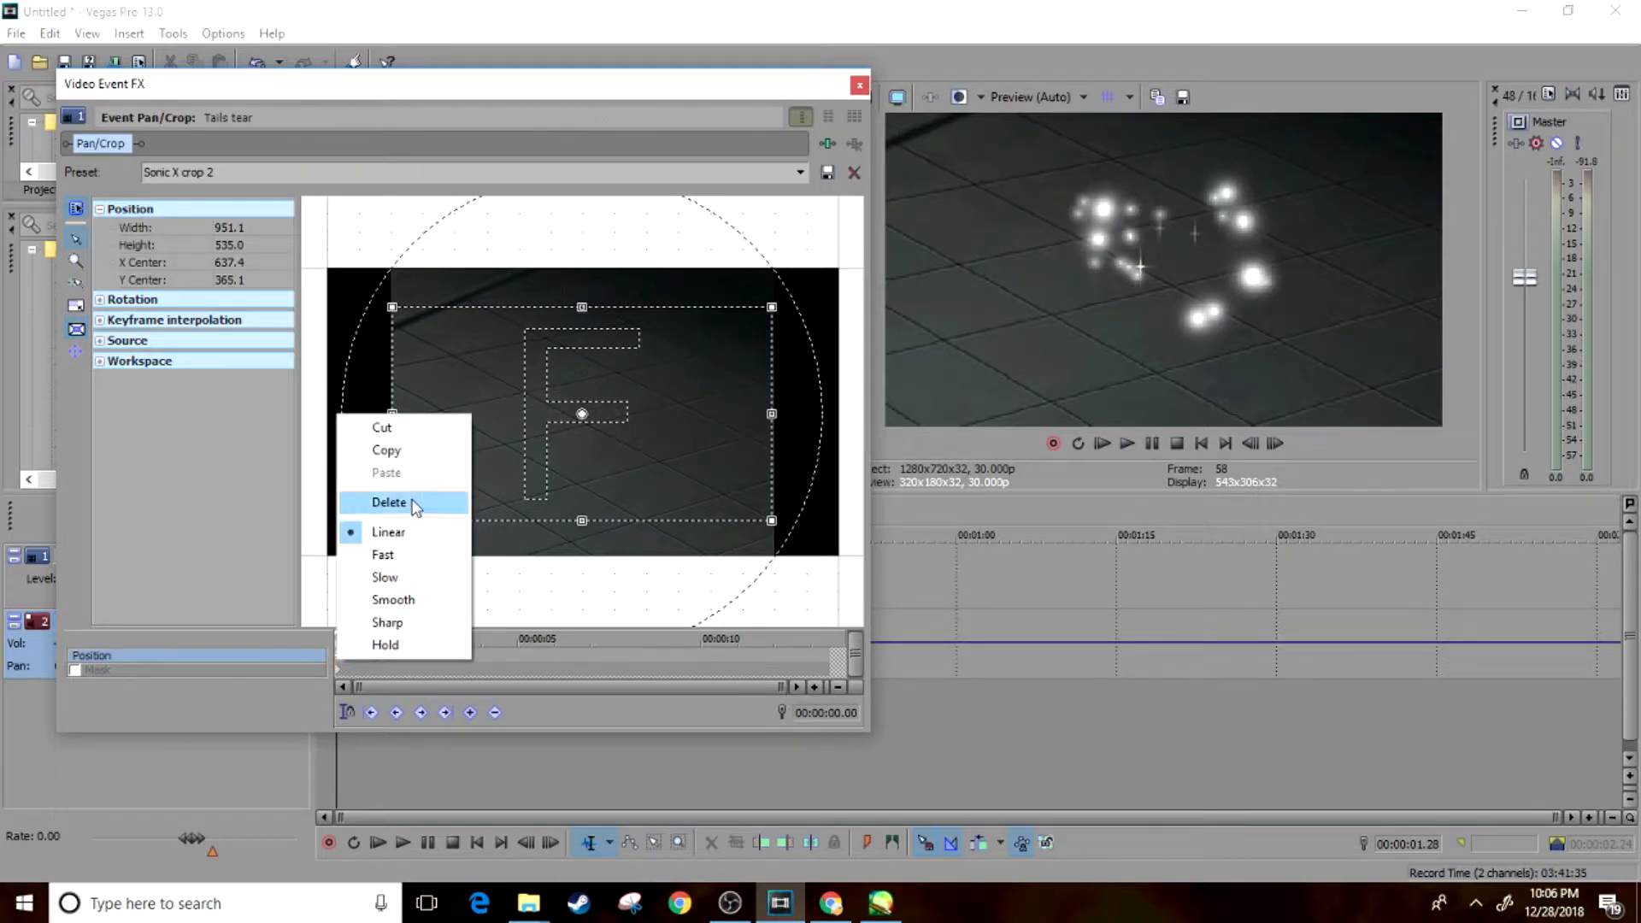
left_click(391, 451)
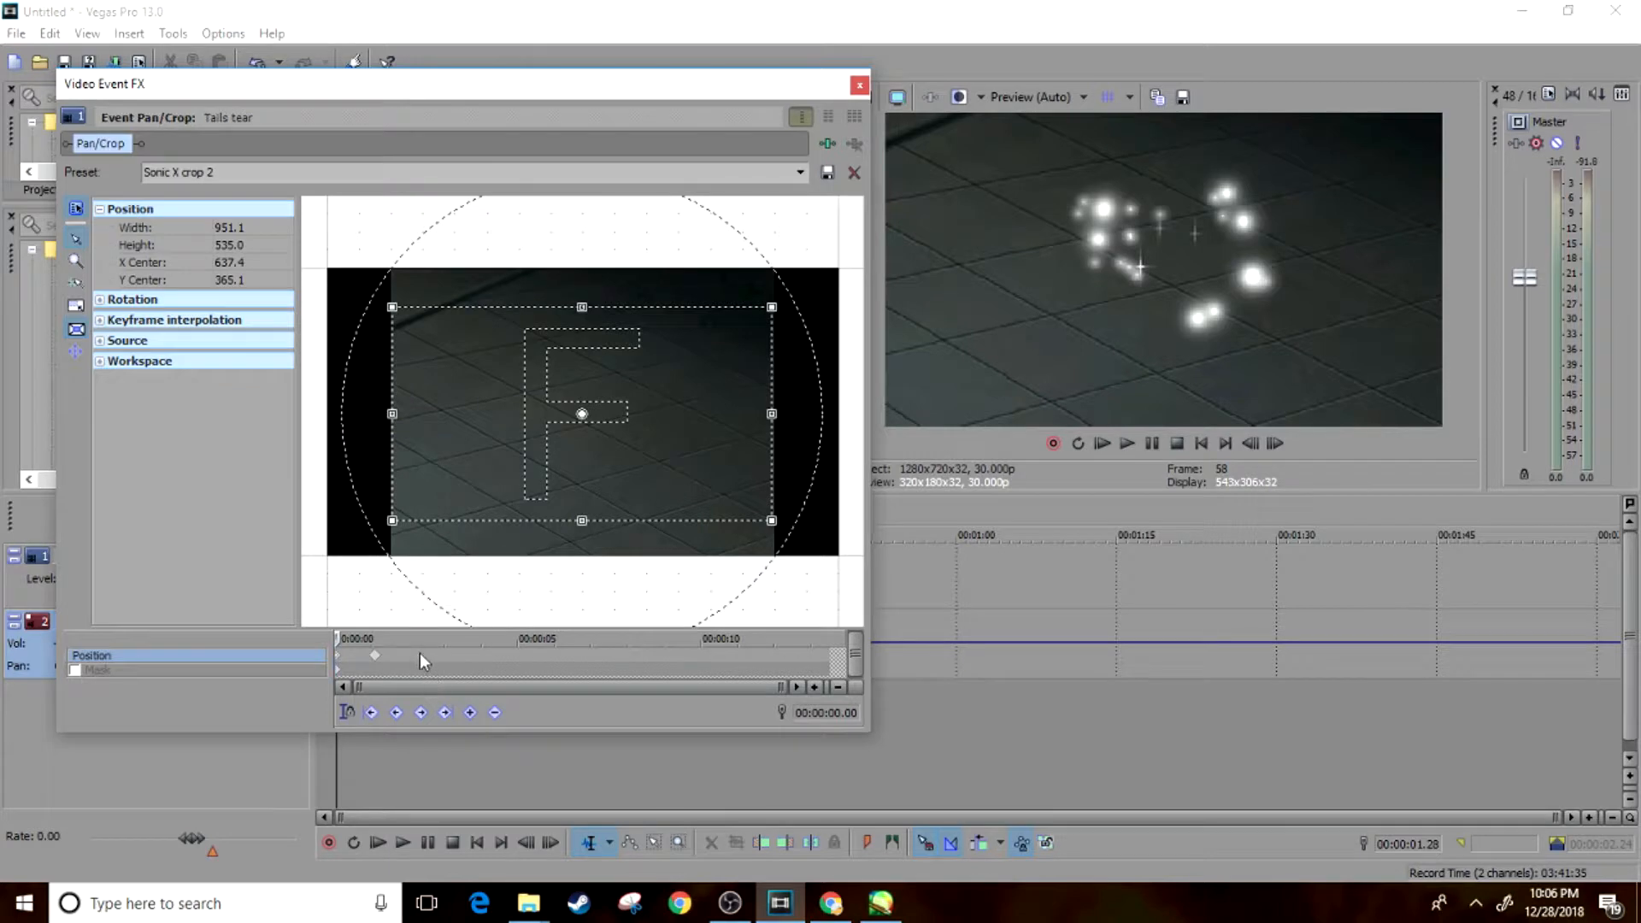
left_click(419, 653)
right_click(419, 653)
left_click(469, 469)
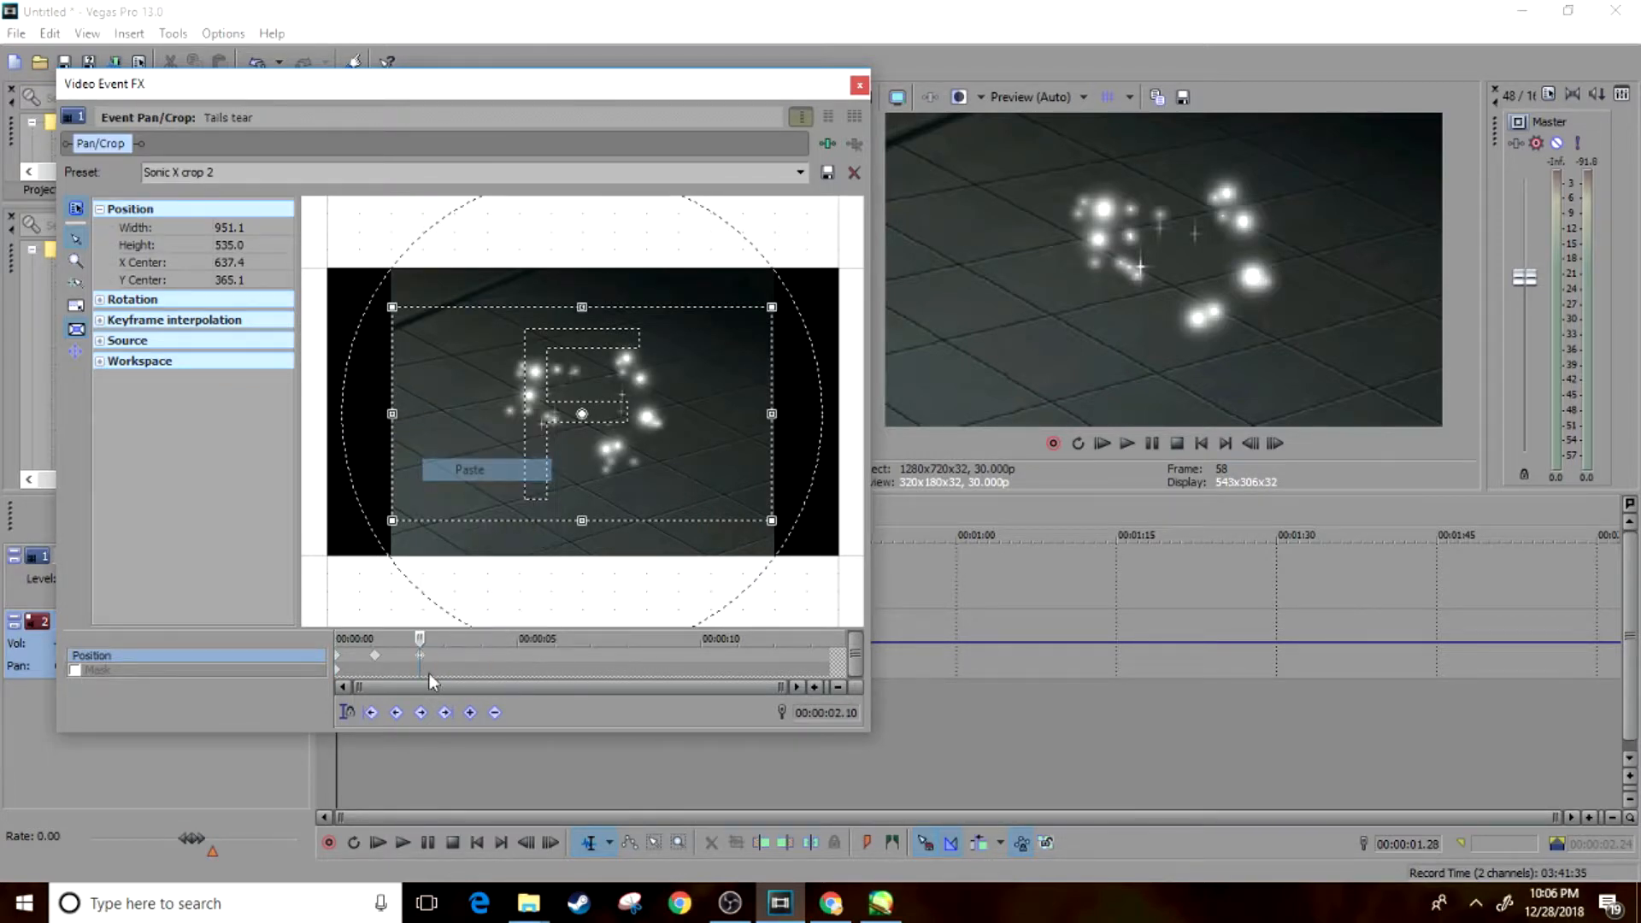
Step: Shrink the crop frame at the 00:00:01.03 keyframe to about 761 wide and 427 high for a zoom-in, and close Event Pan/Crop
left_click(374, 655)
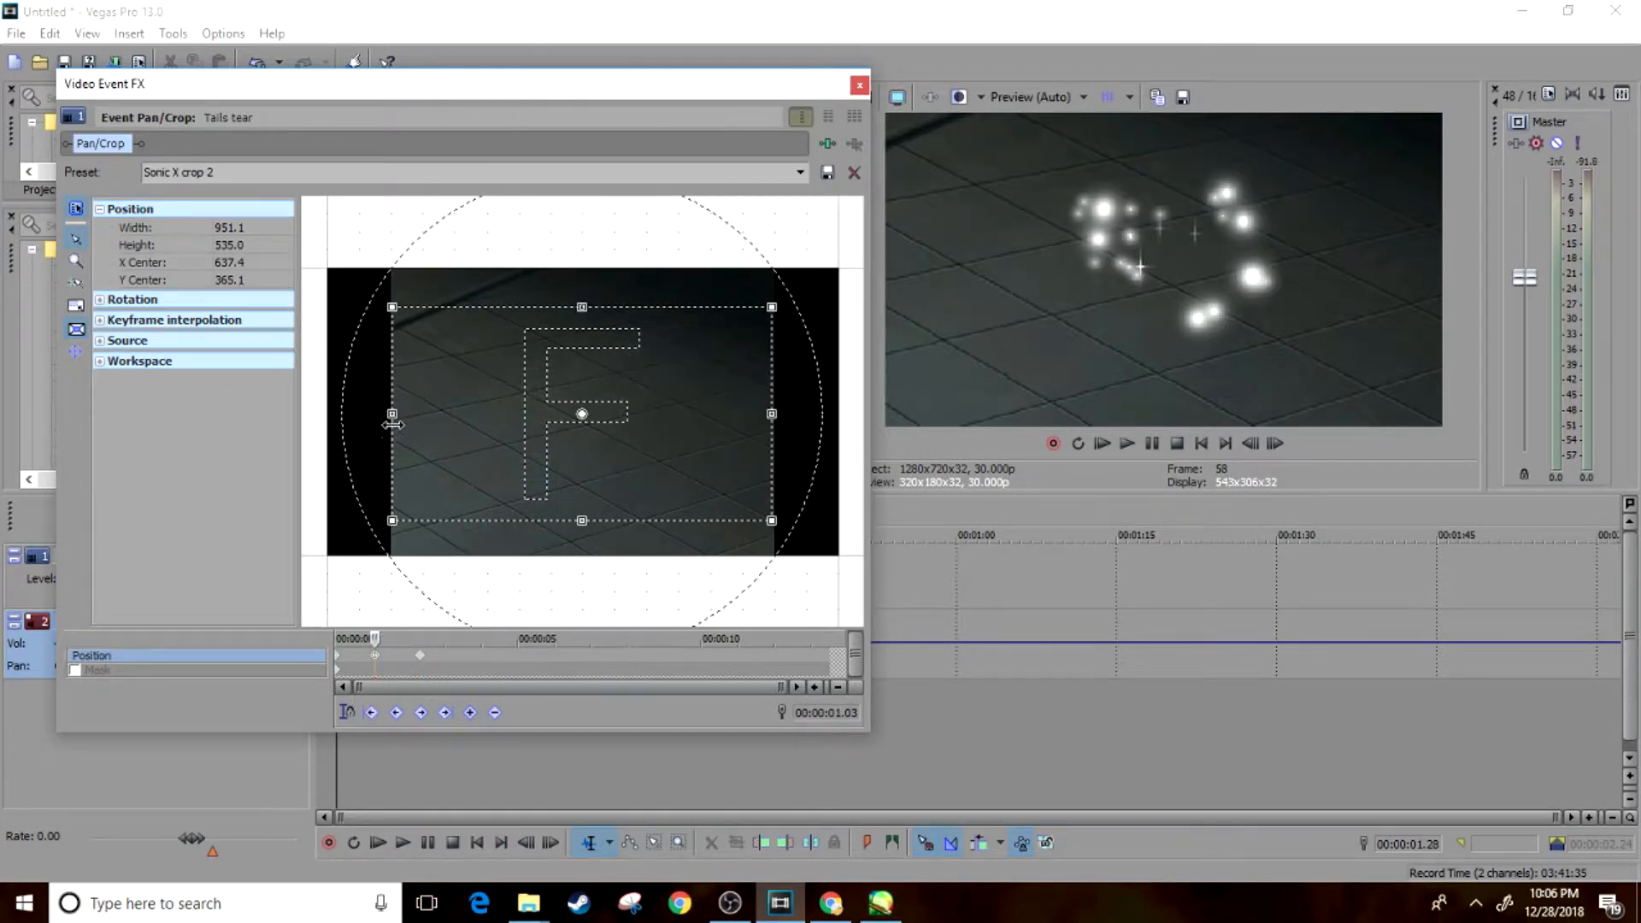
left_click_drag(392, 418, 430, 419)
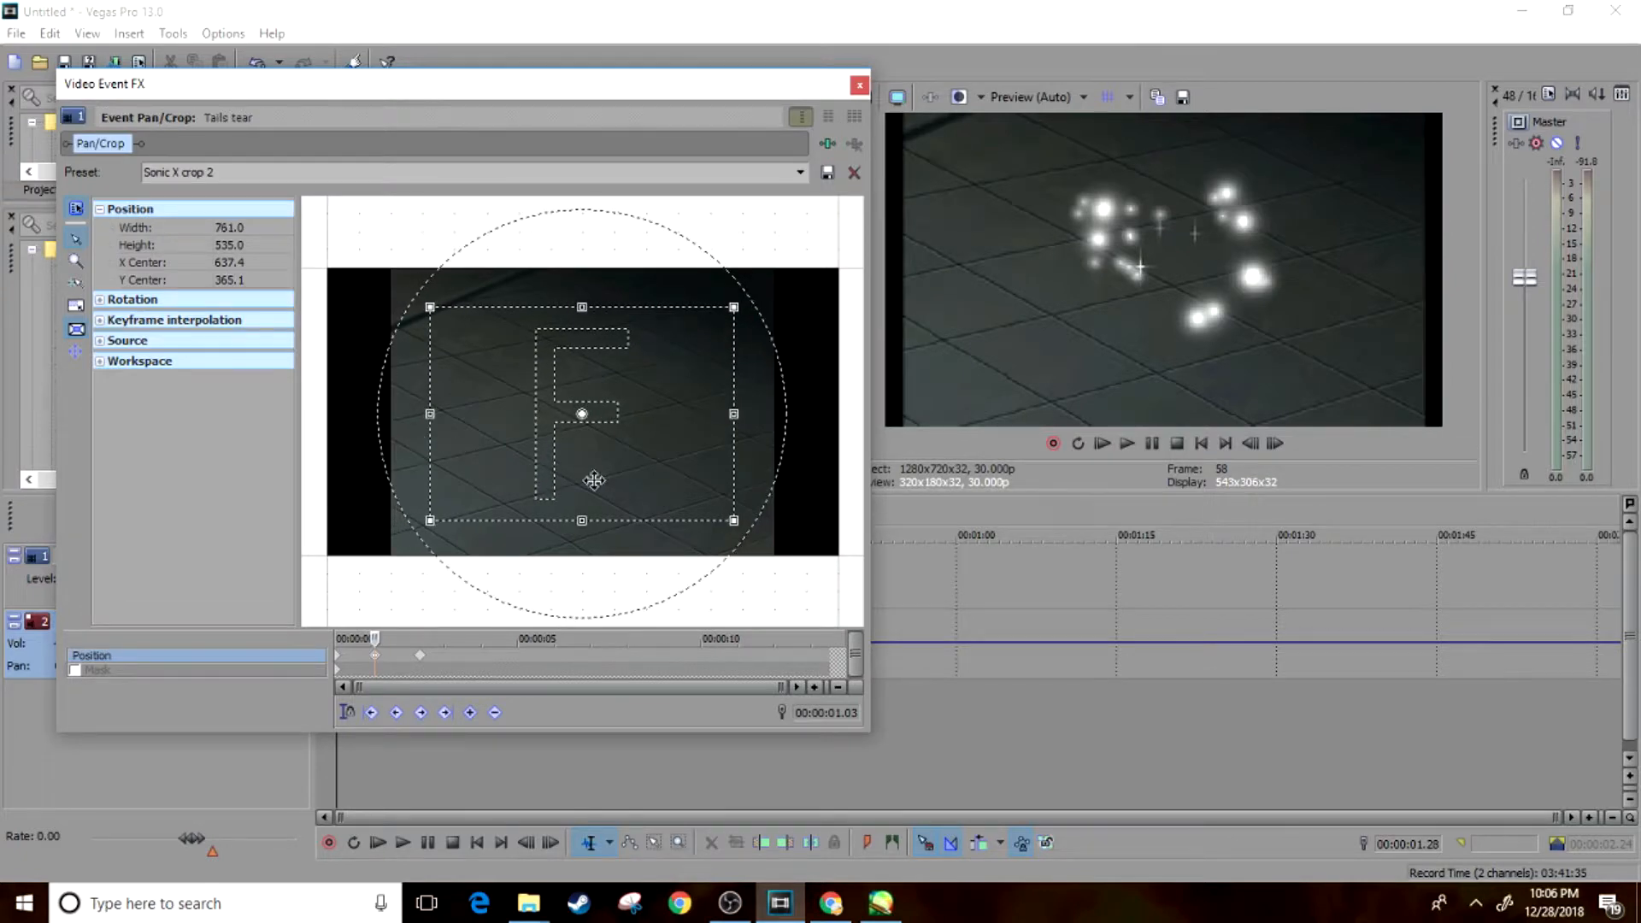
left_click_drag(581, 523, 582, 502)
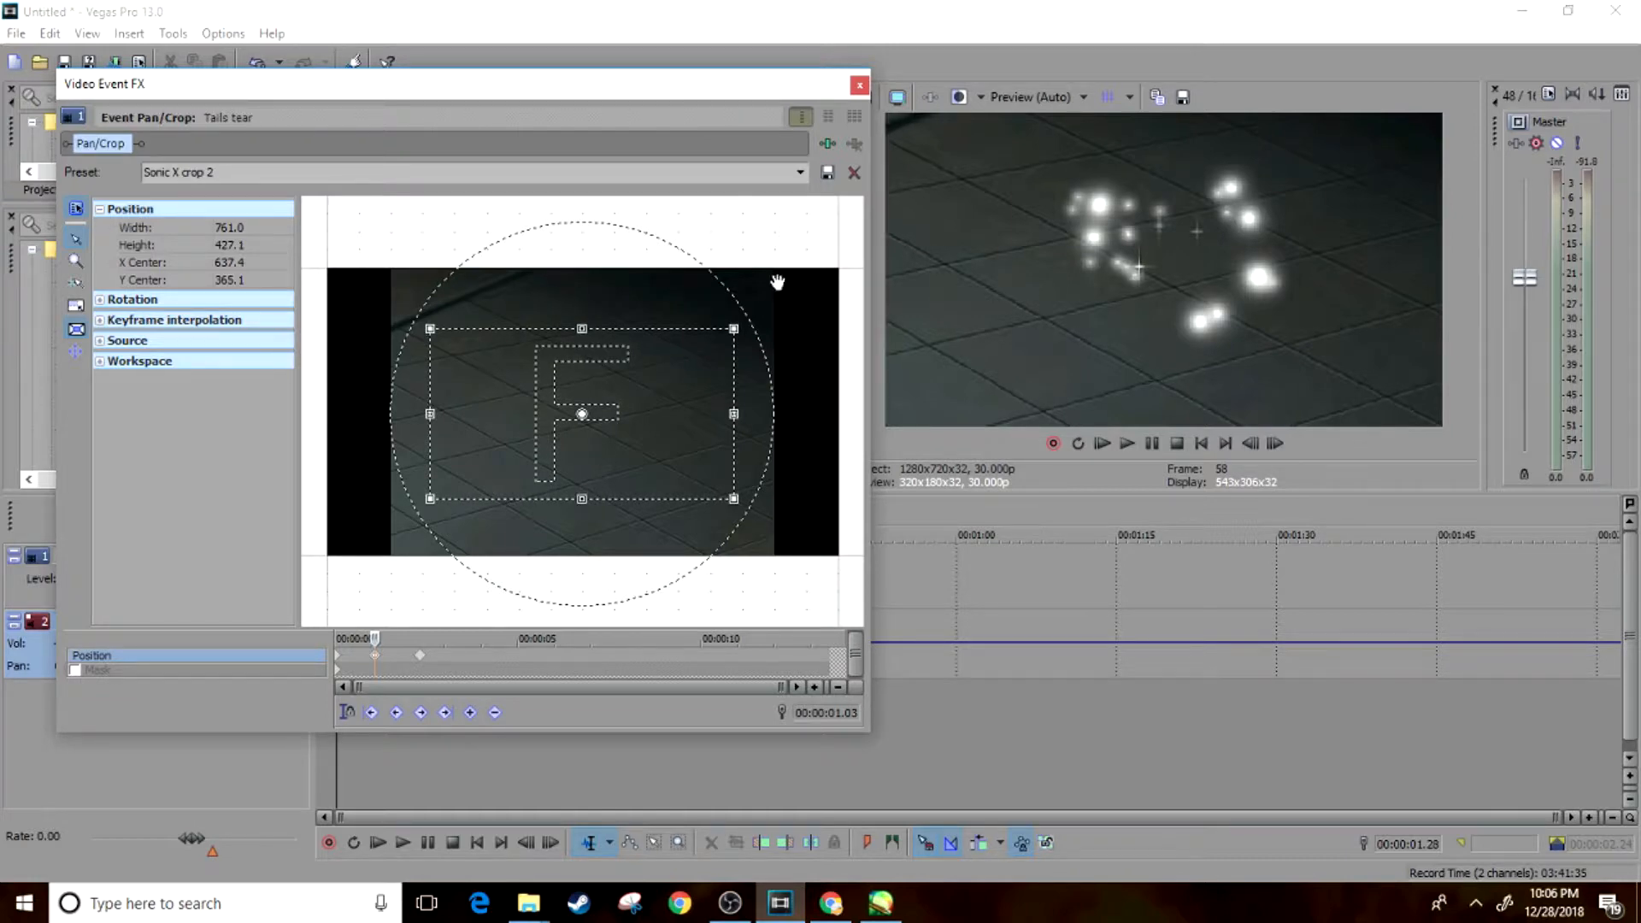
left_click(859, 84)
Step: Play the Tails tear clip from its start to check the keyframed zoom
left_click(319, 721)
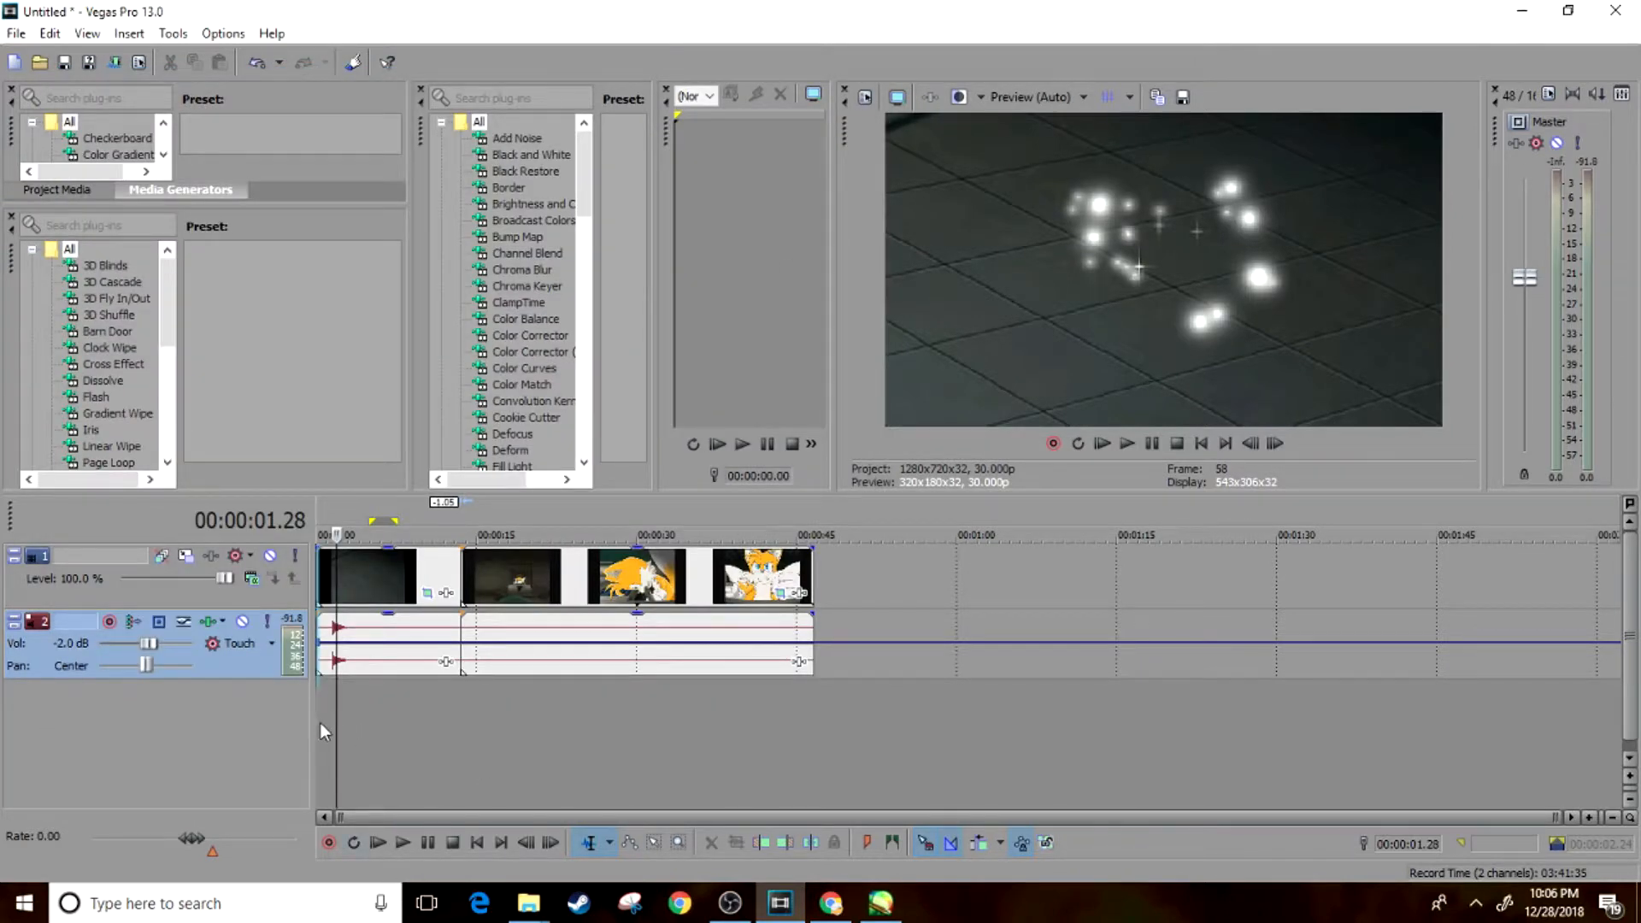
key("space")
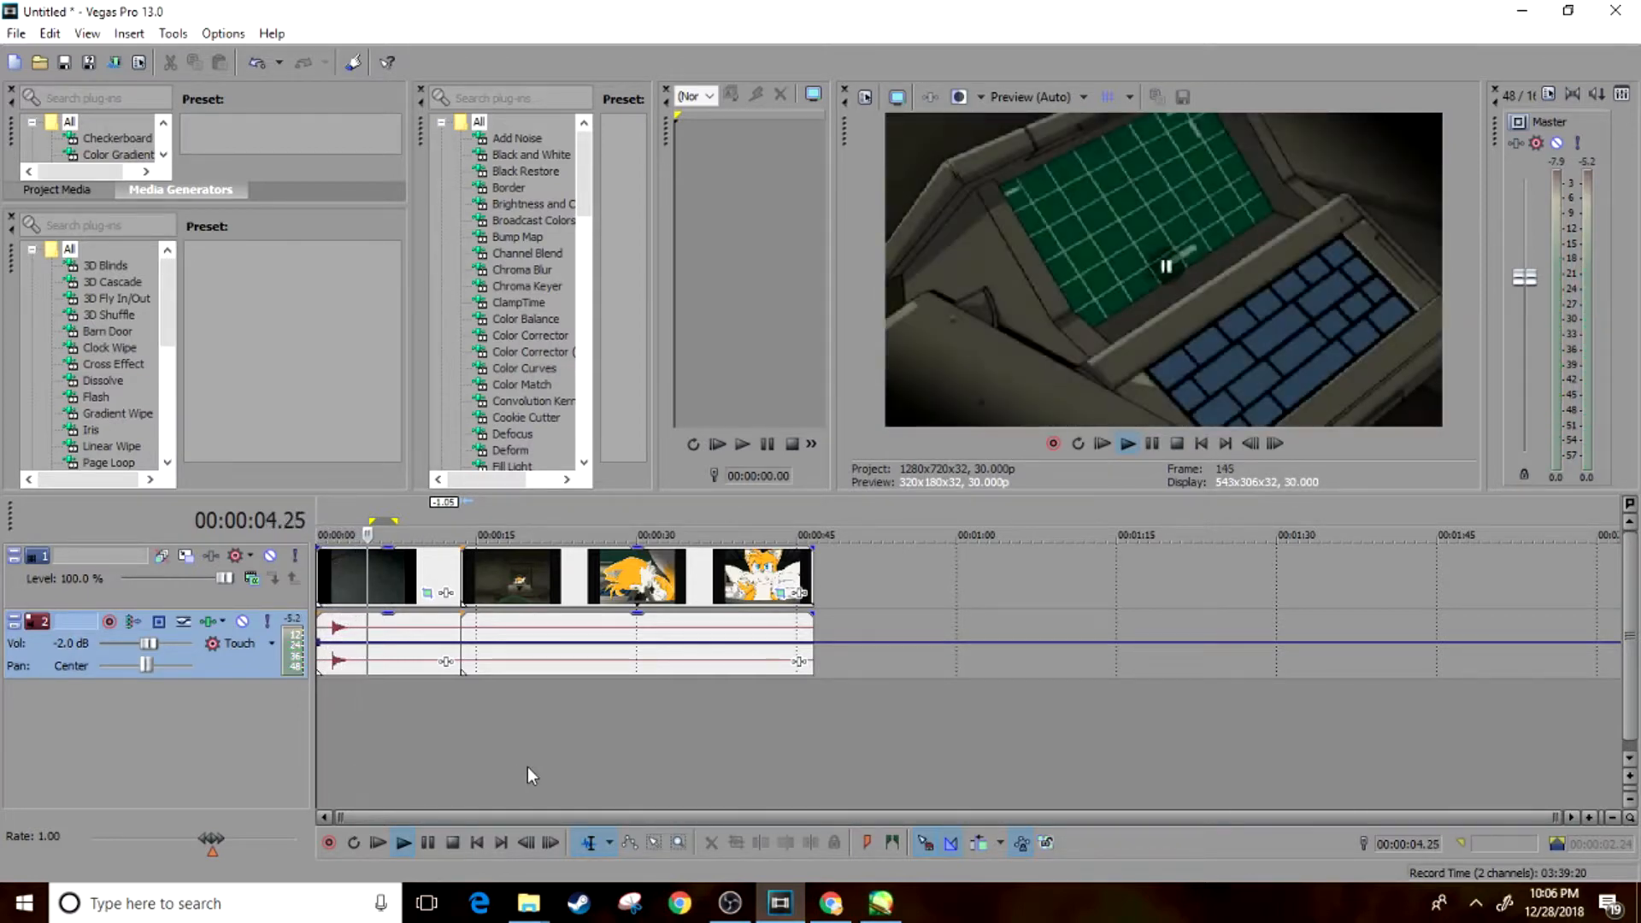
key("space")
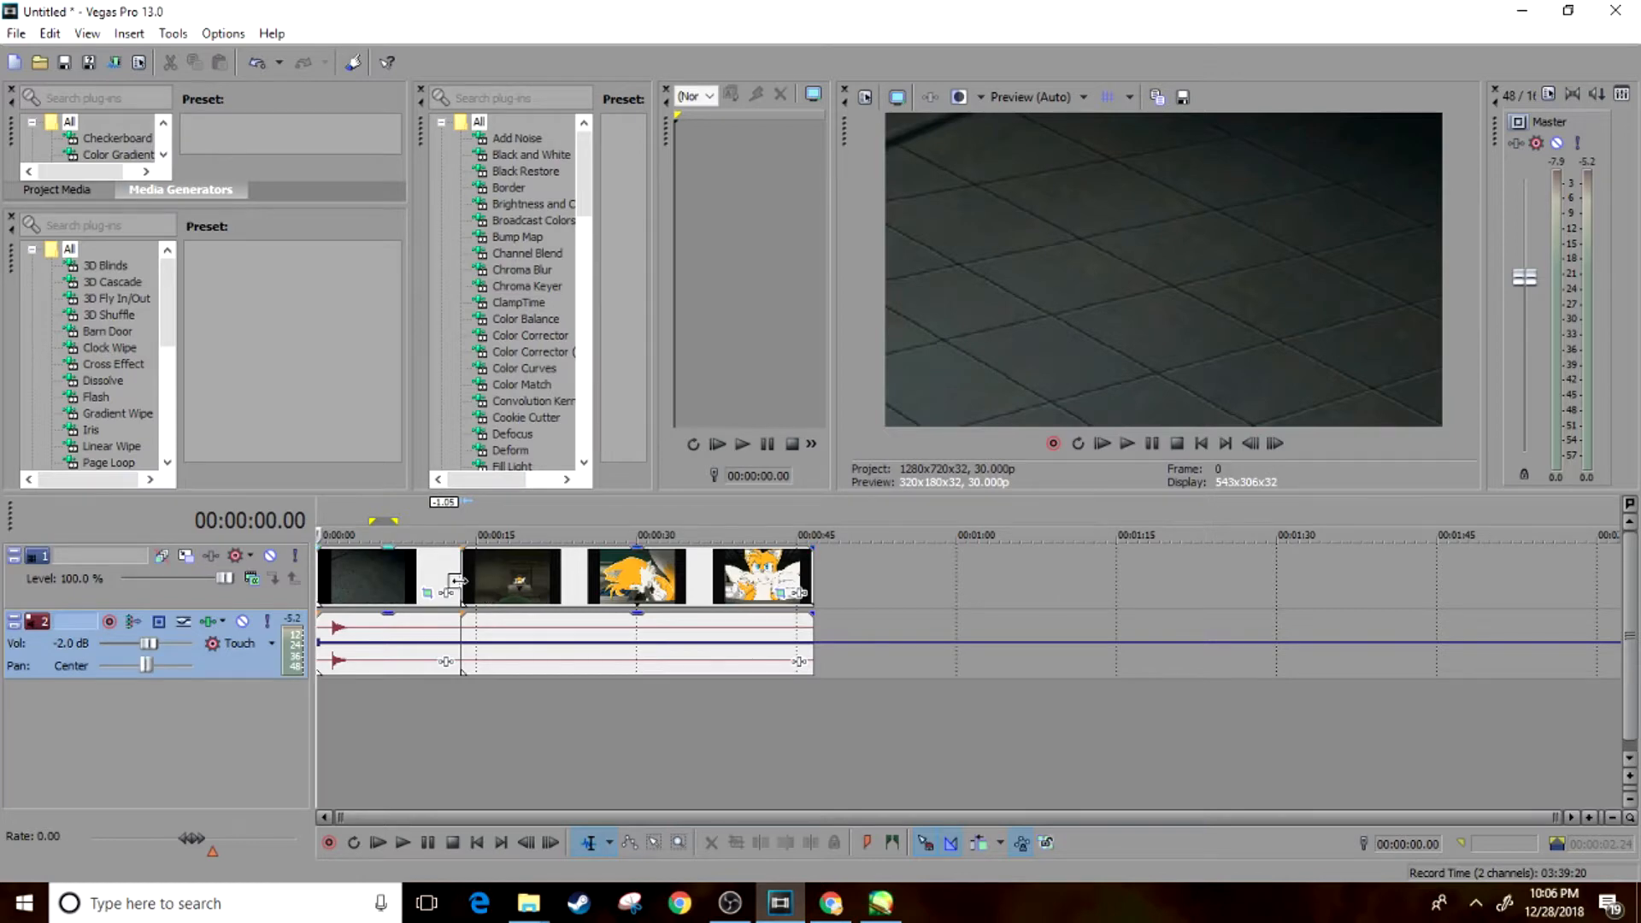
Step: Trim the end of the Tails tear clip to about 5.6 seconds and move the head bang clip against it, scrubbing across the join
left_click_drag(461, 590, 381, 598)
left_click_drag(505, 583, 421, 583)
left_click(364, 735)
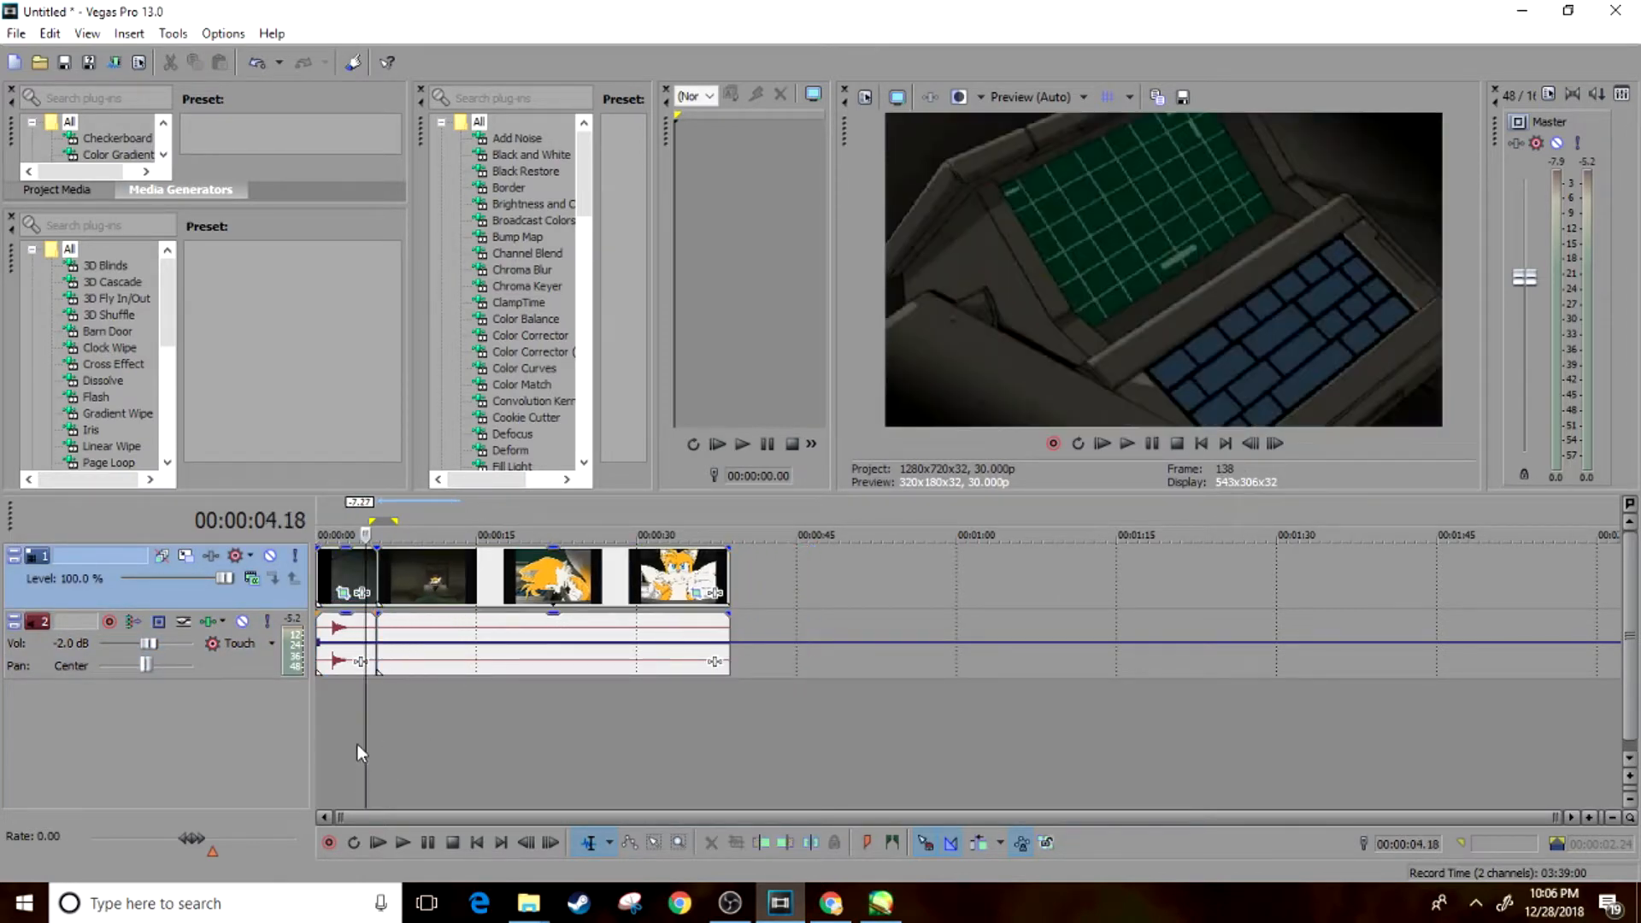
left_click_drag(364, 743, 475, 743)
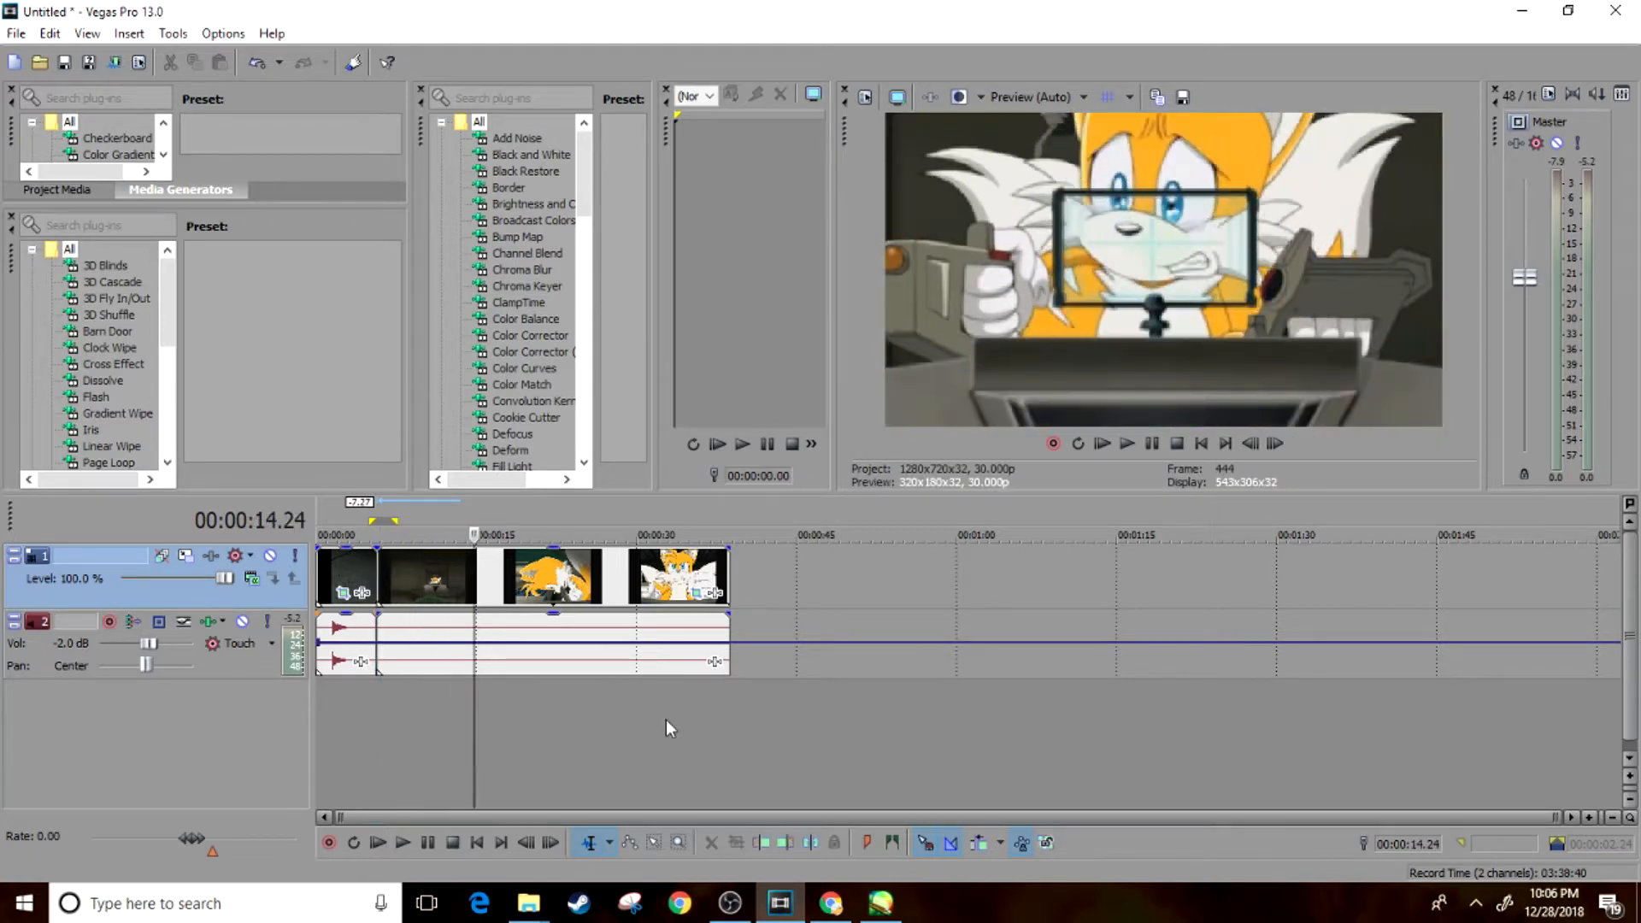
Step: Open Event Pan/Crop for the head bang clip and move the crop frame up to about Y Center 455 at 00:00:02.02
left_click(696, 592)
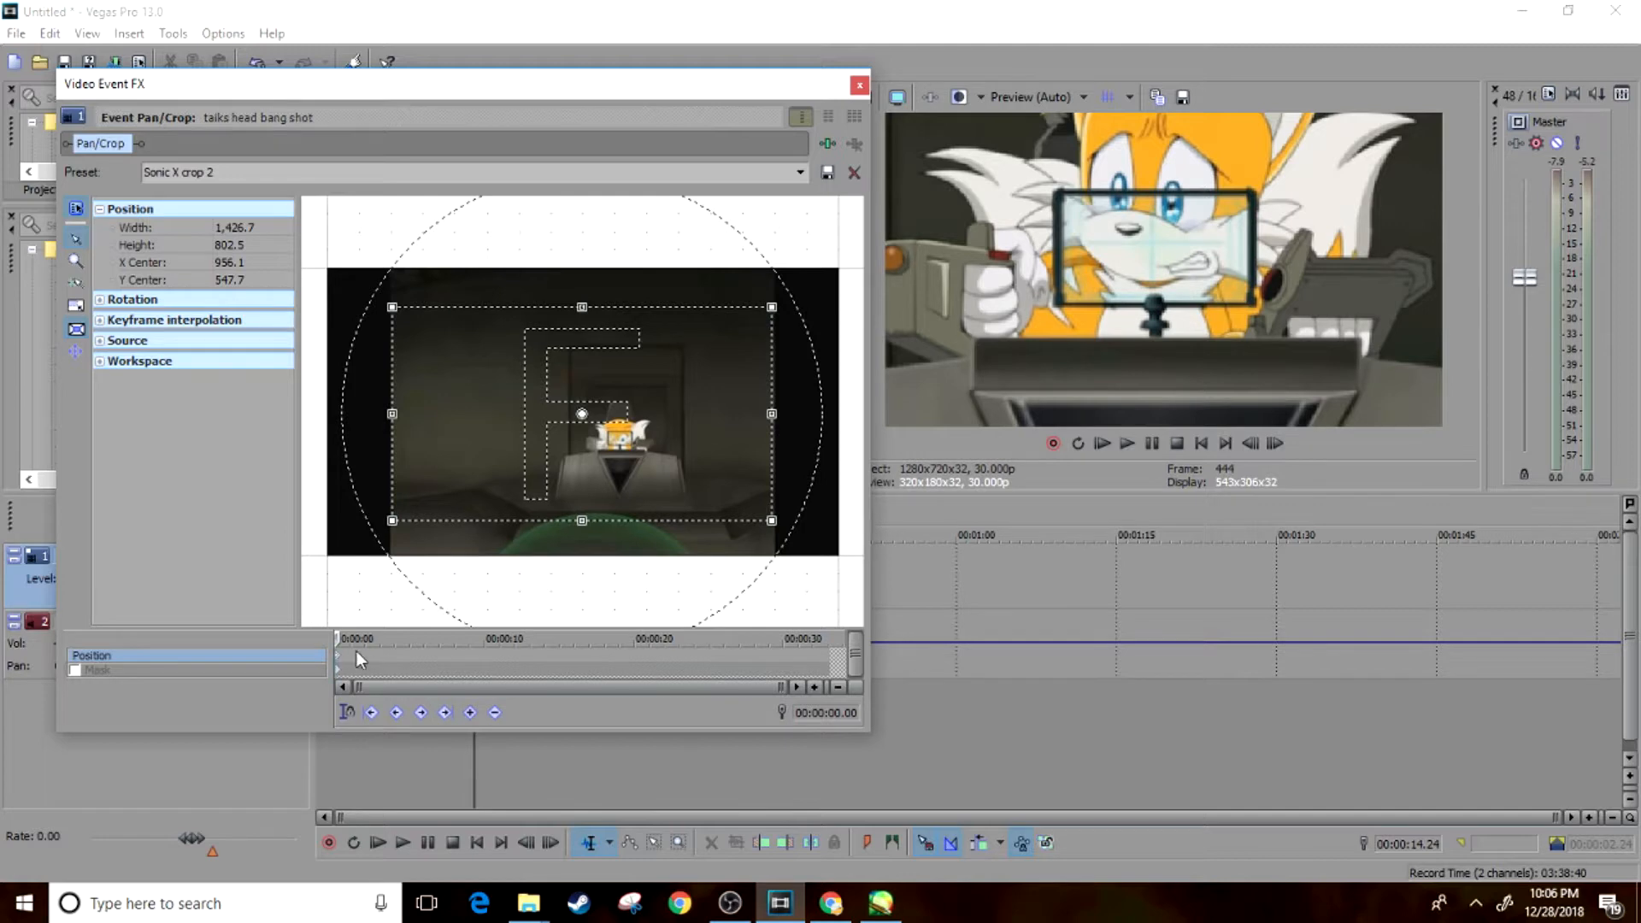
left_click(365, 659)
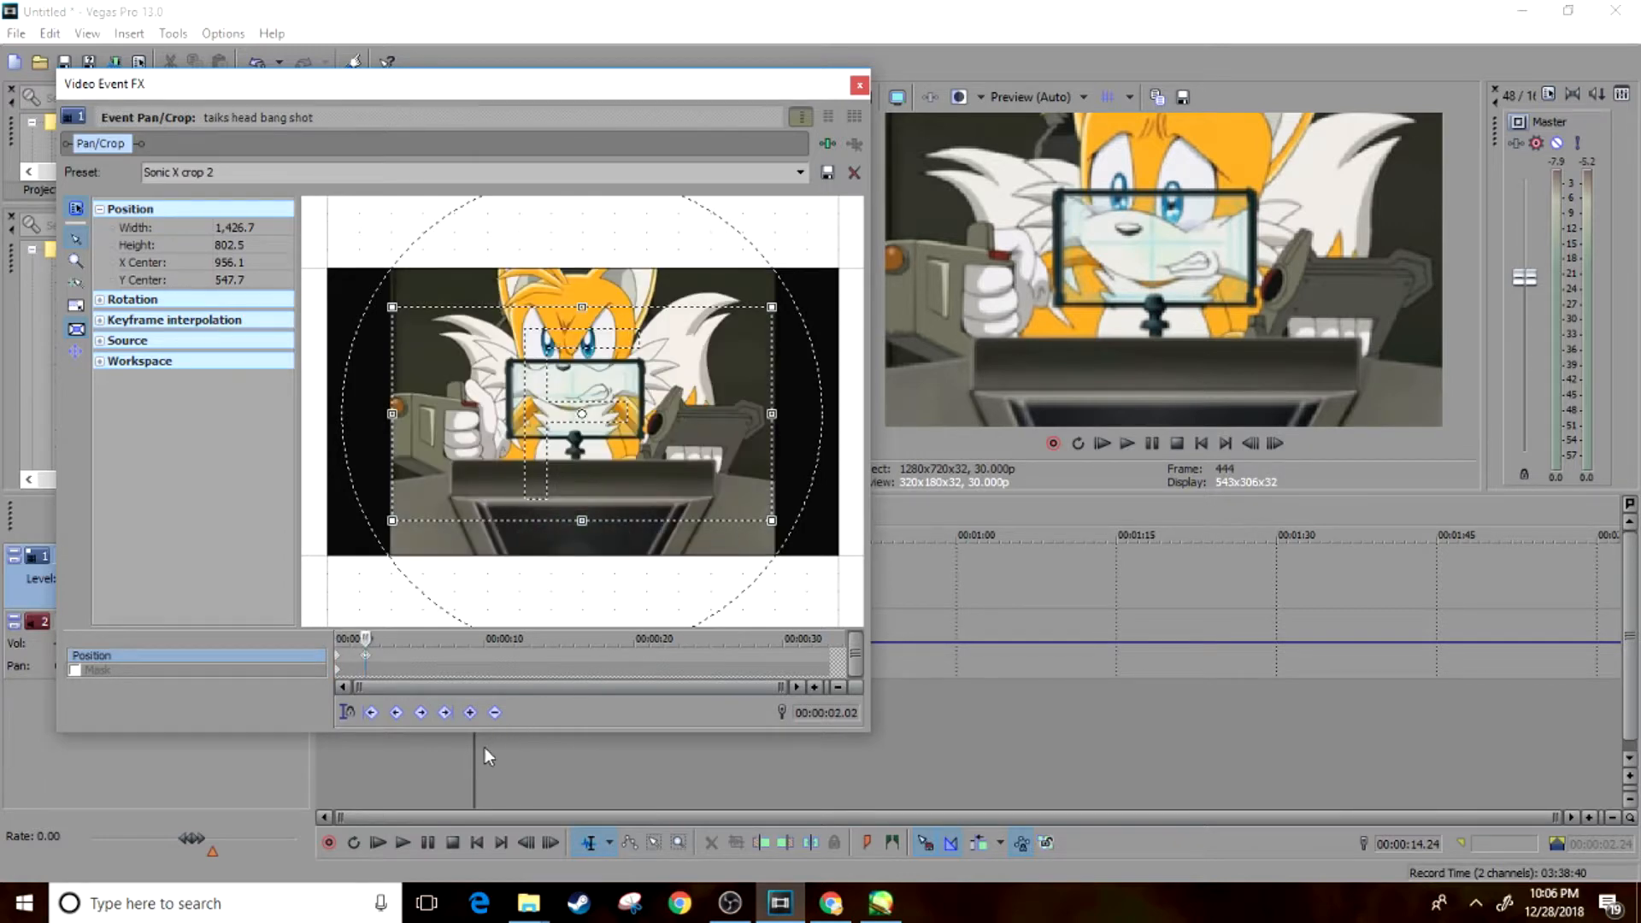
left_click_drag(520, 483, 518, 458)
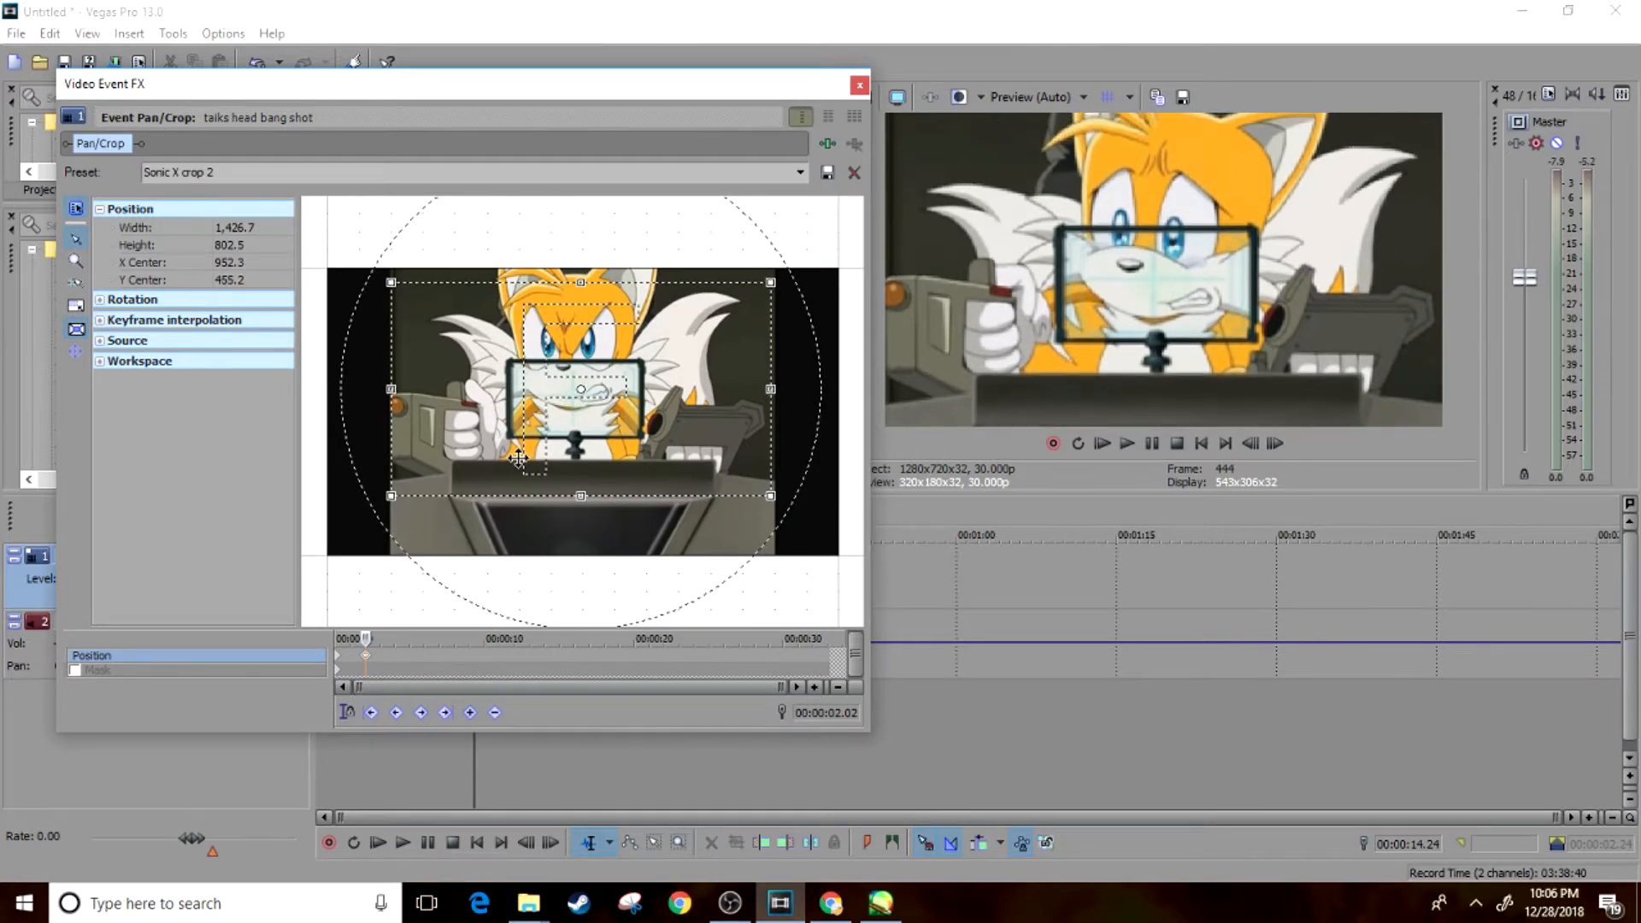
Step: Add more position keyframes at roughly even intervals up to 00:00:16.00, shifting the crop frame vertically and ending at about Y Center 656
left_click(399, 656)
left_click_drag(594, 392, 583, 491)
left_click(441, 655)
left_click(475, 654)
left_click(511, 655)
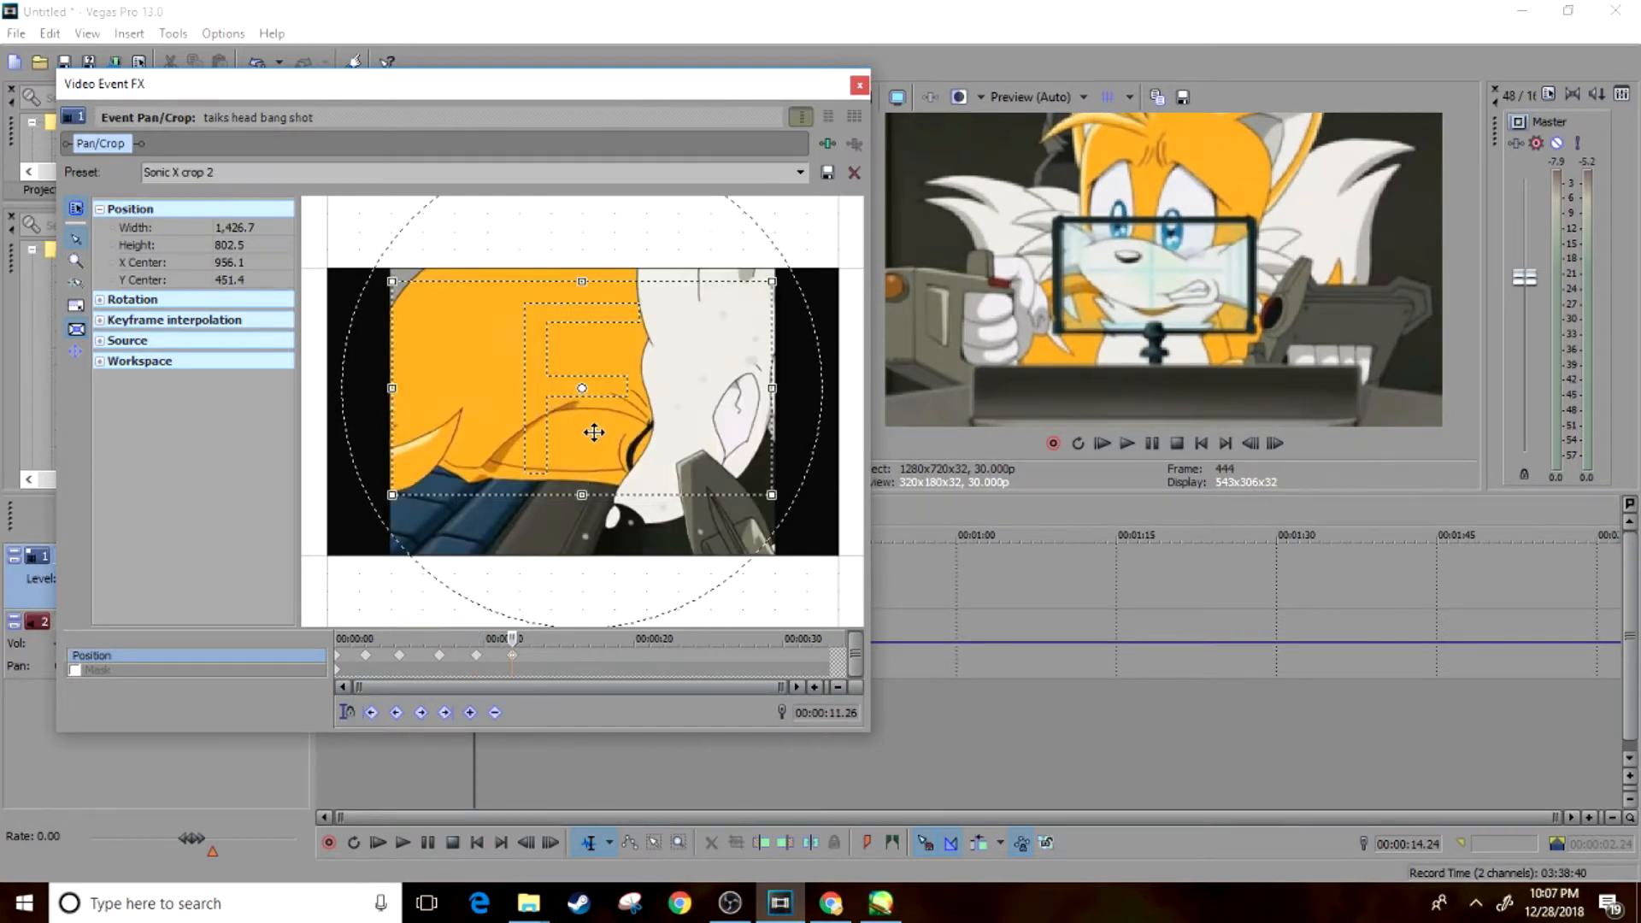
left_click_drag(589, 429, 623, 496)
left_click(551, 655)
left_click(573, 653)
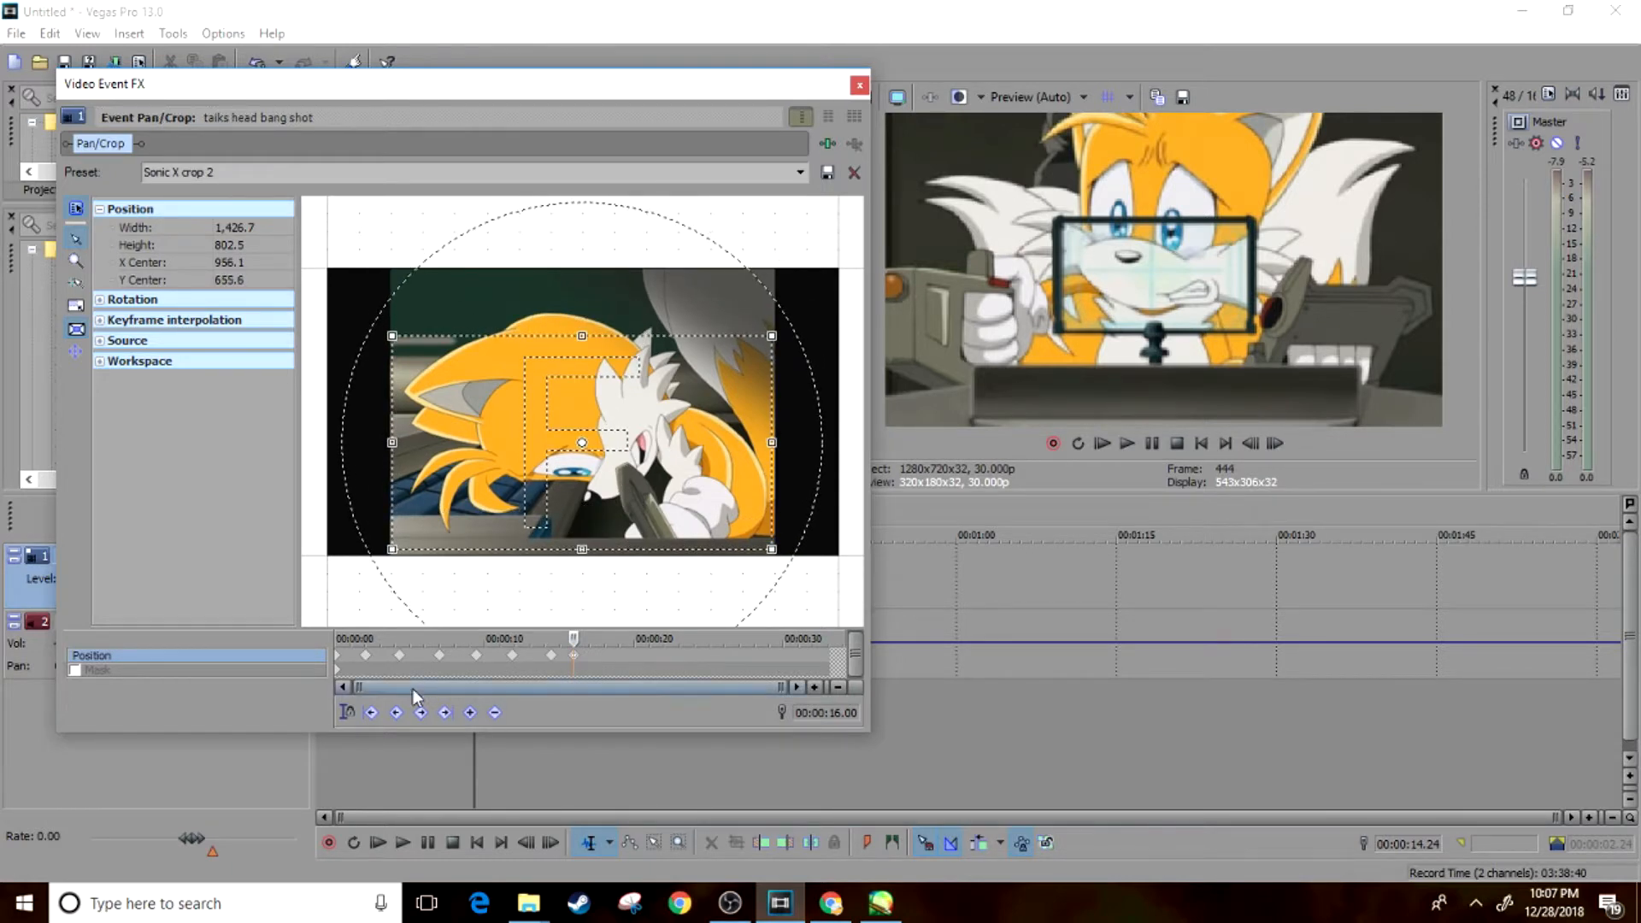
Step: Copy the position keyframe at 00:00:02.02 and paste it at 00:00:17.17
left_click(366, 655)
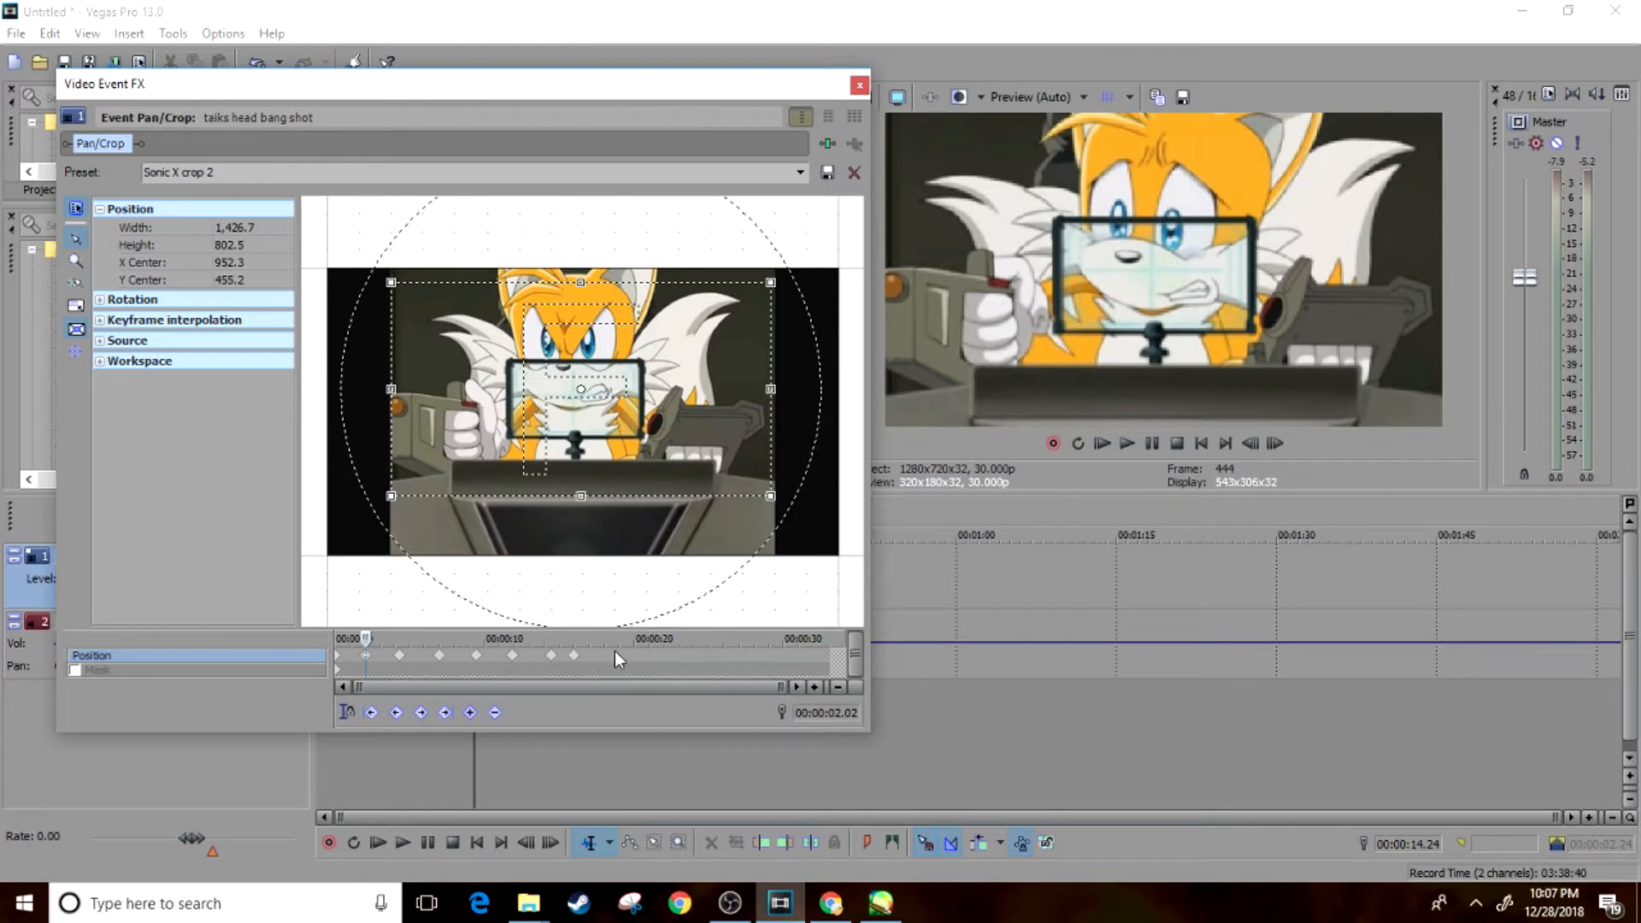
right_click(367, 656)
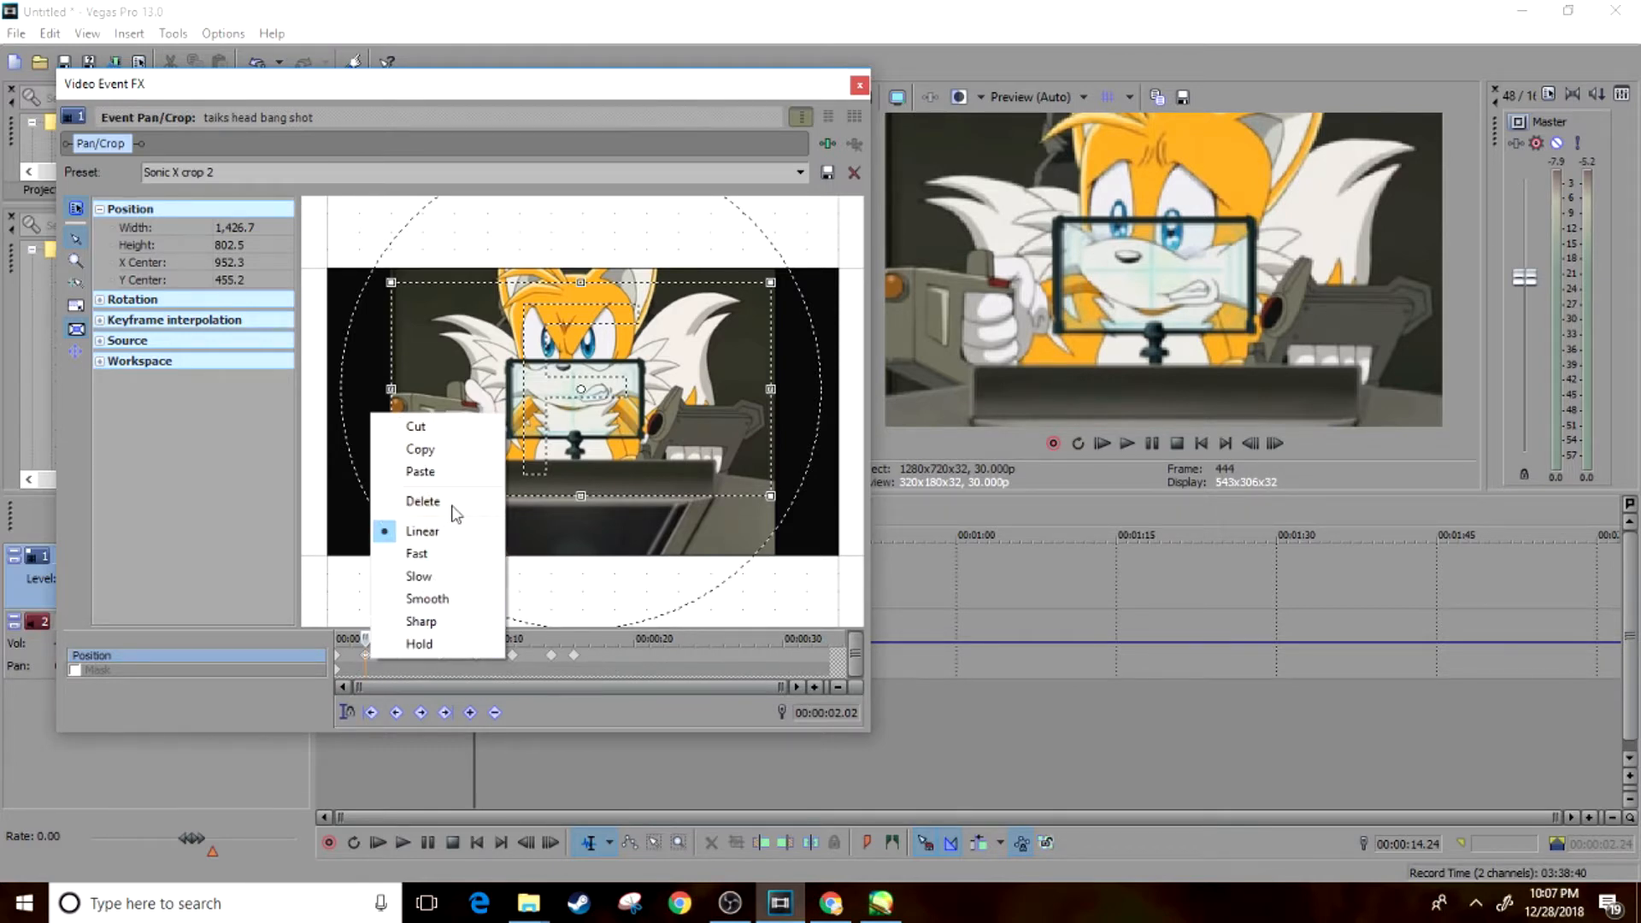
left_click(453, 447)
left_click(598, 654)
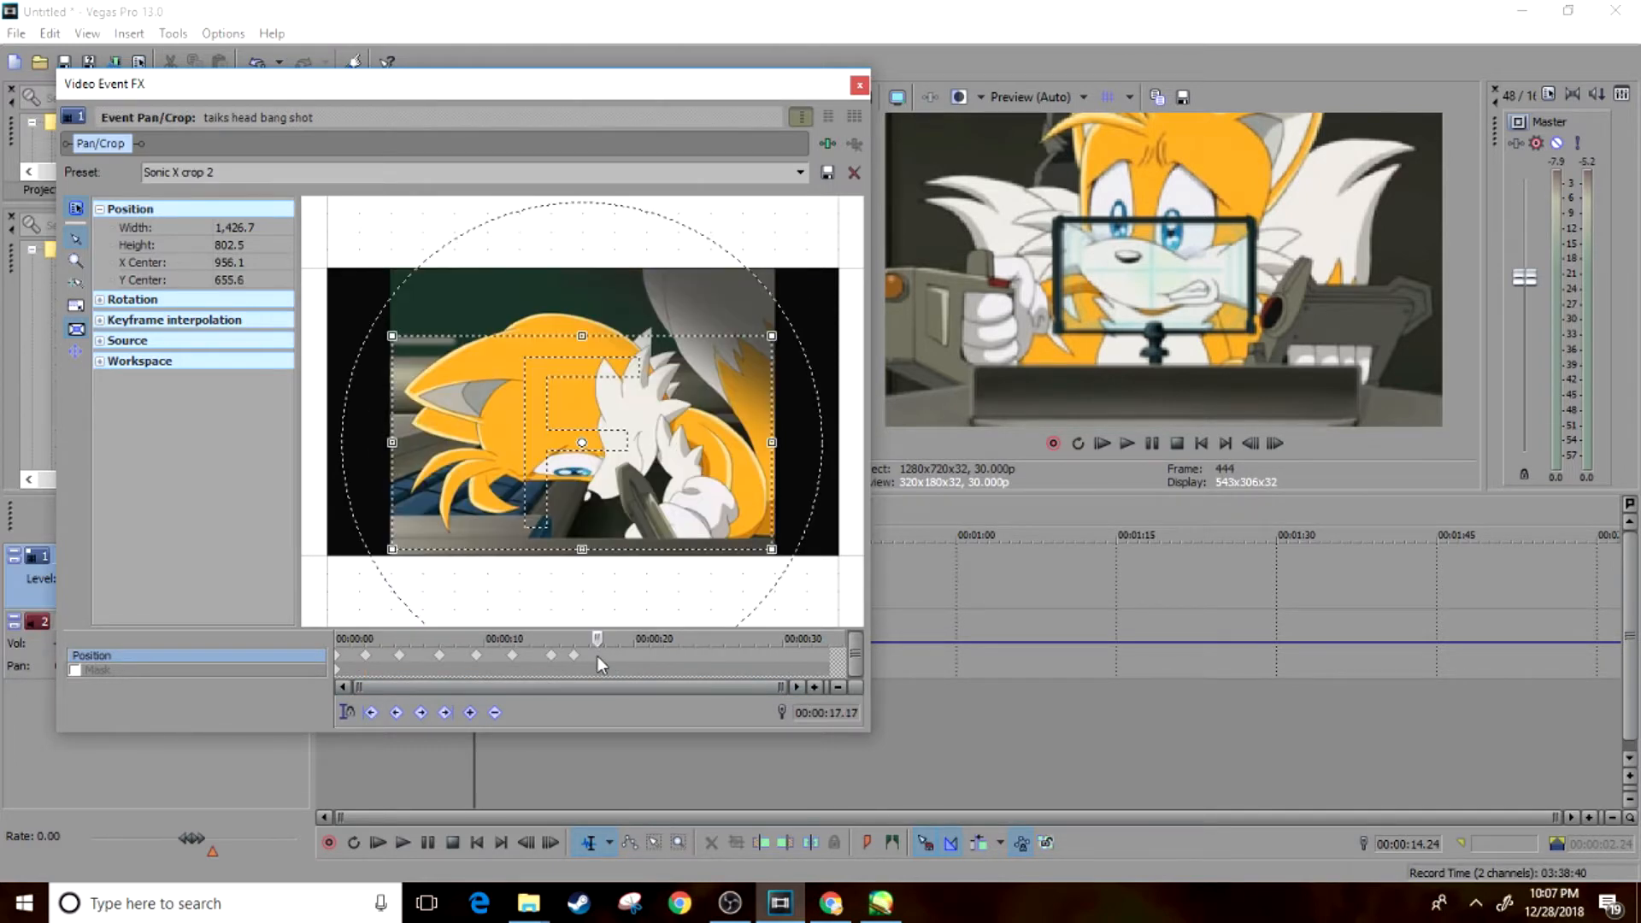
right_click(598, 654)
left_click(652, 474)
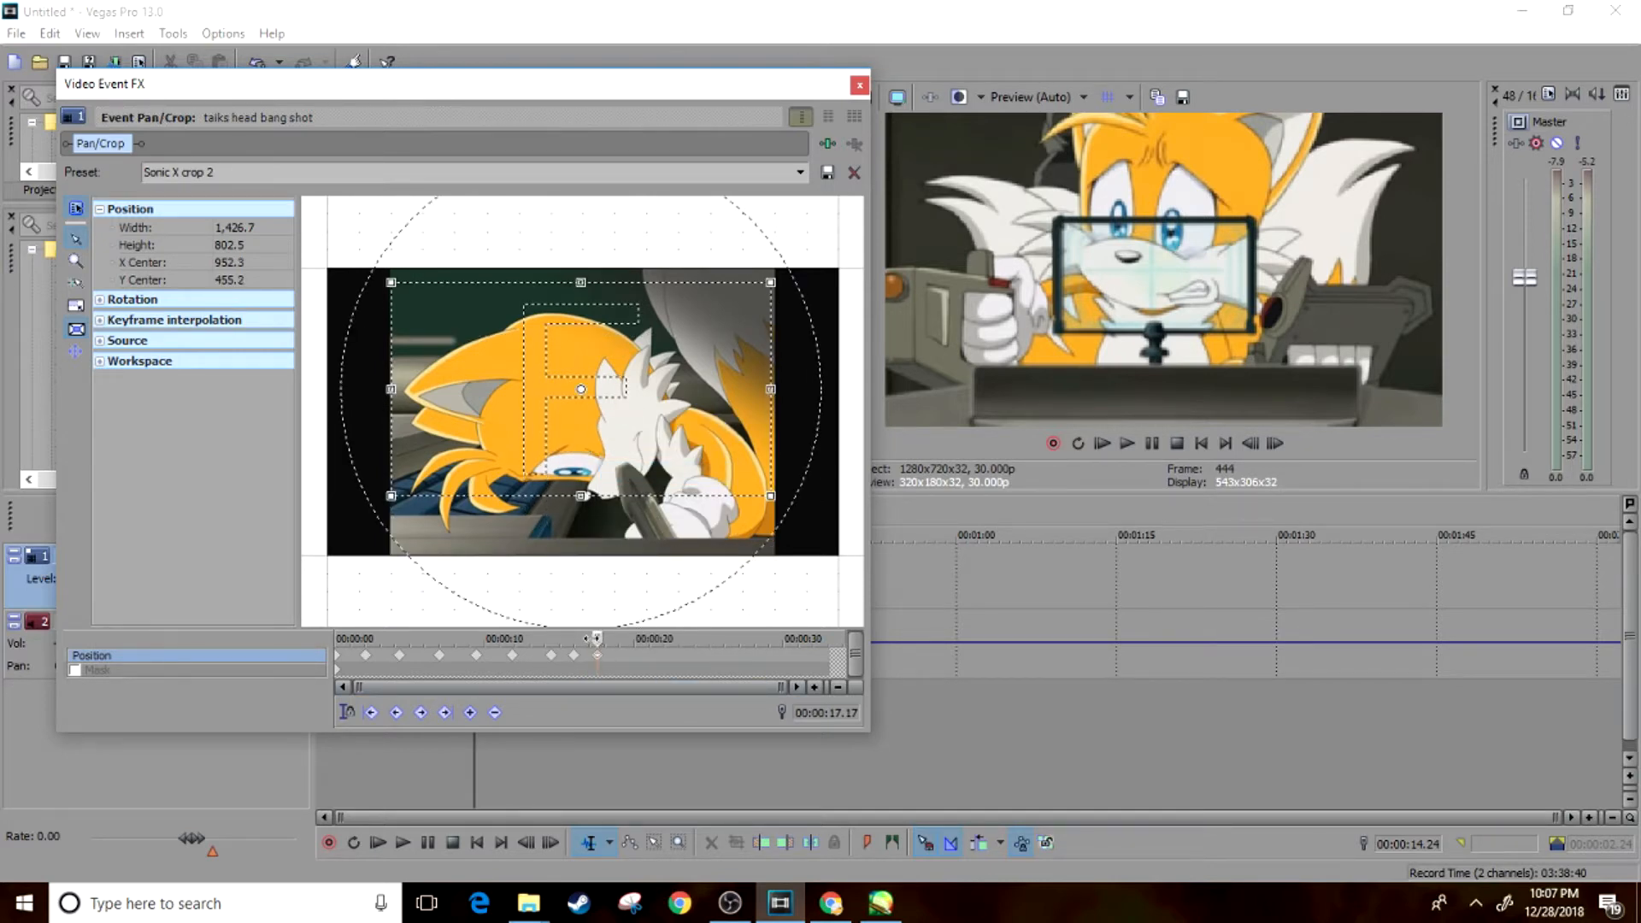
Step: Check the keyframed crop movement by scrubbing before the last keyframe and playing the head bang clip from 00:00:14.24 with Event Pan/Crop closed
left_click_drag(592, 639, 564, 639)
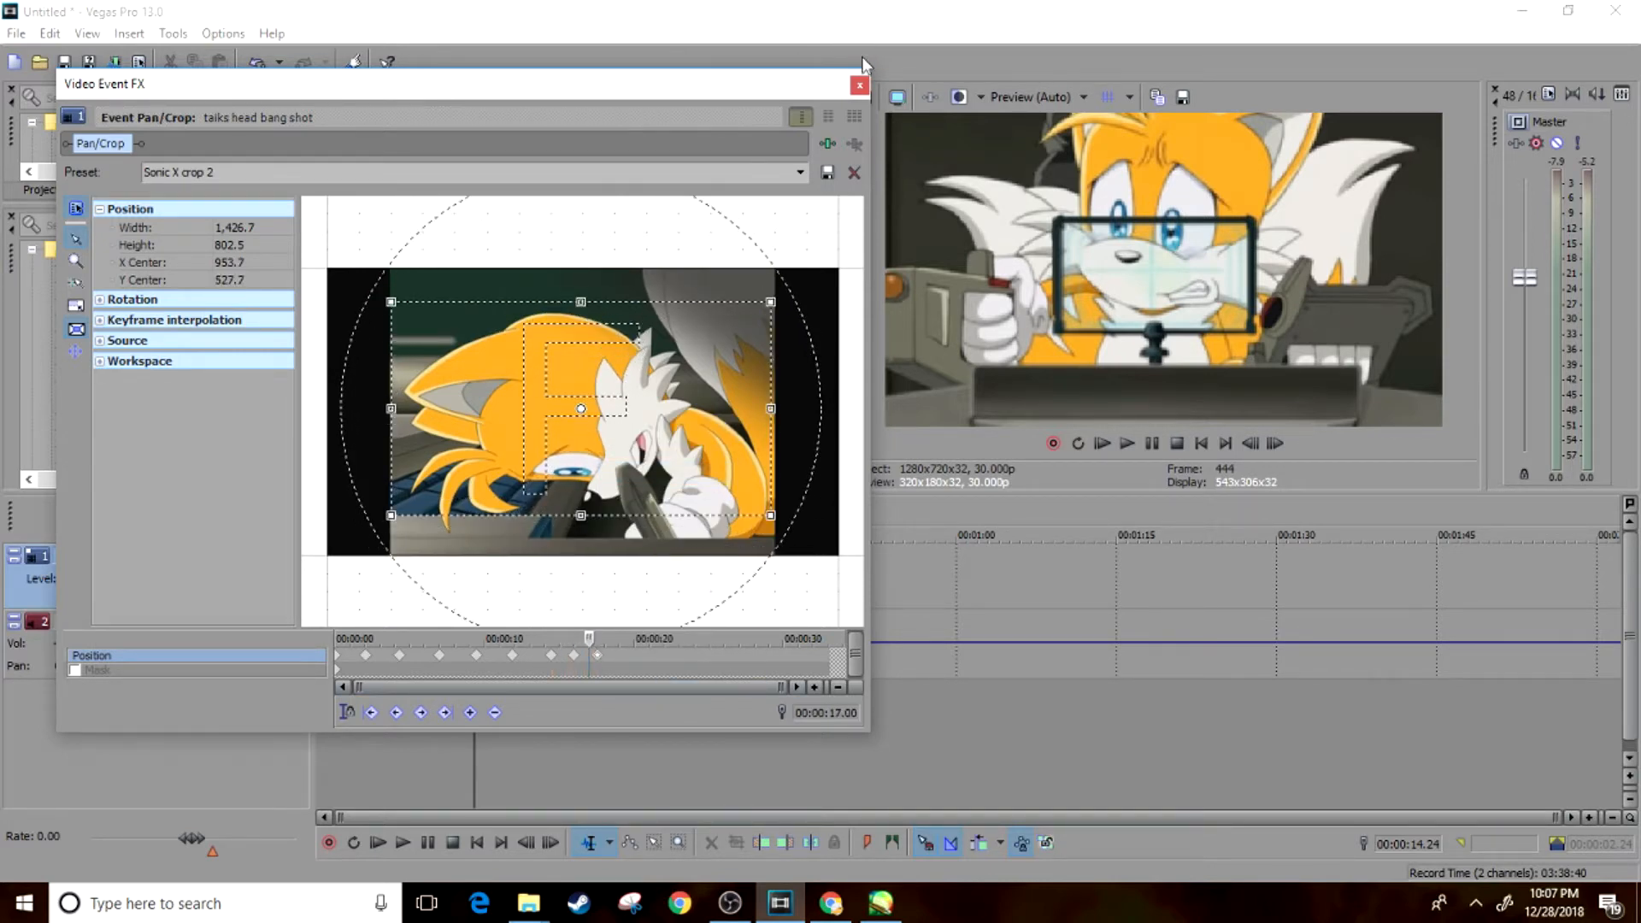
left_click(858, 85)
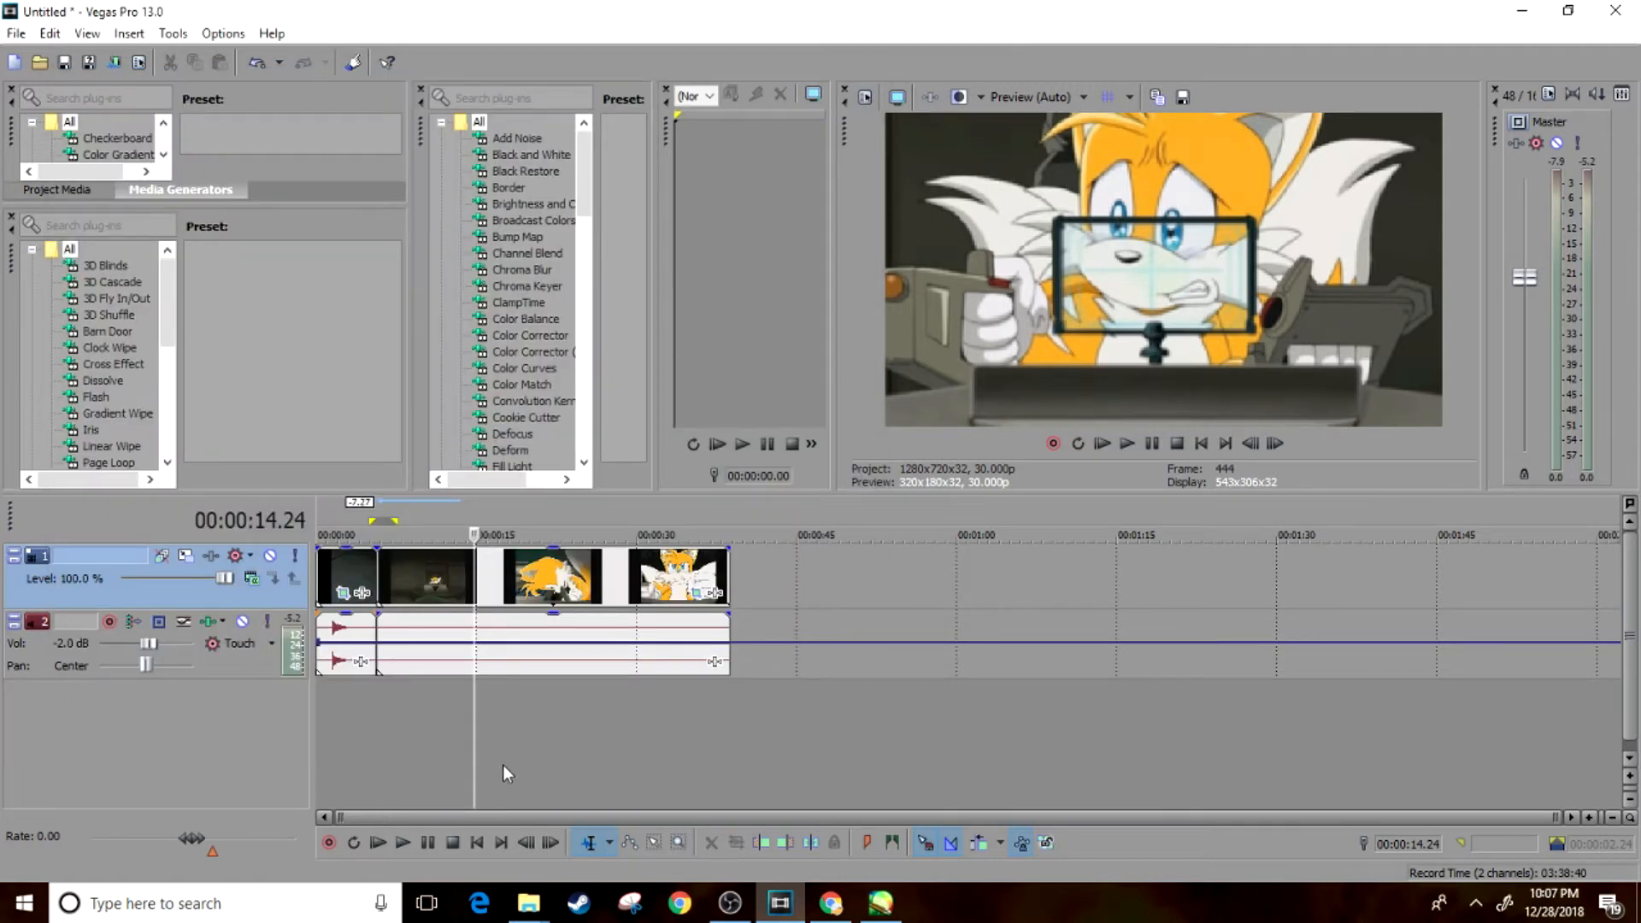
key("space")
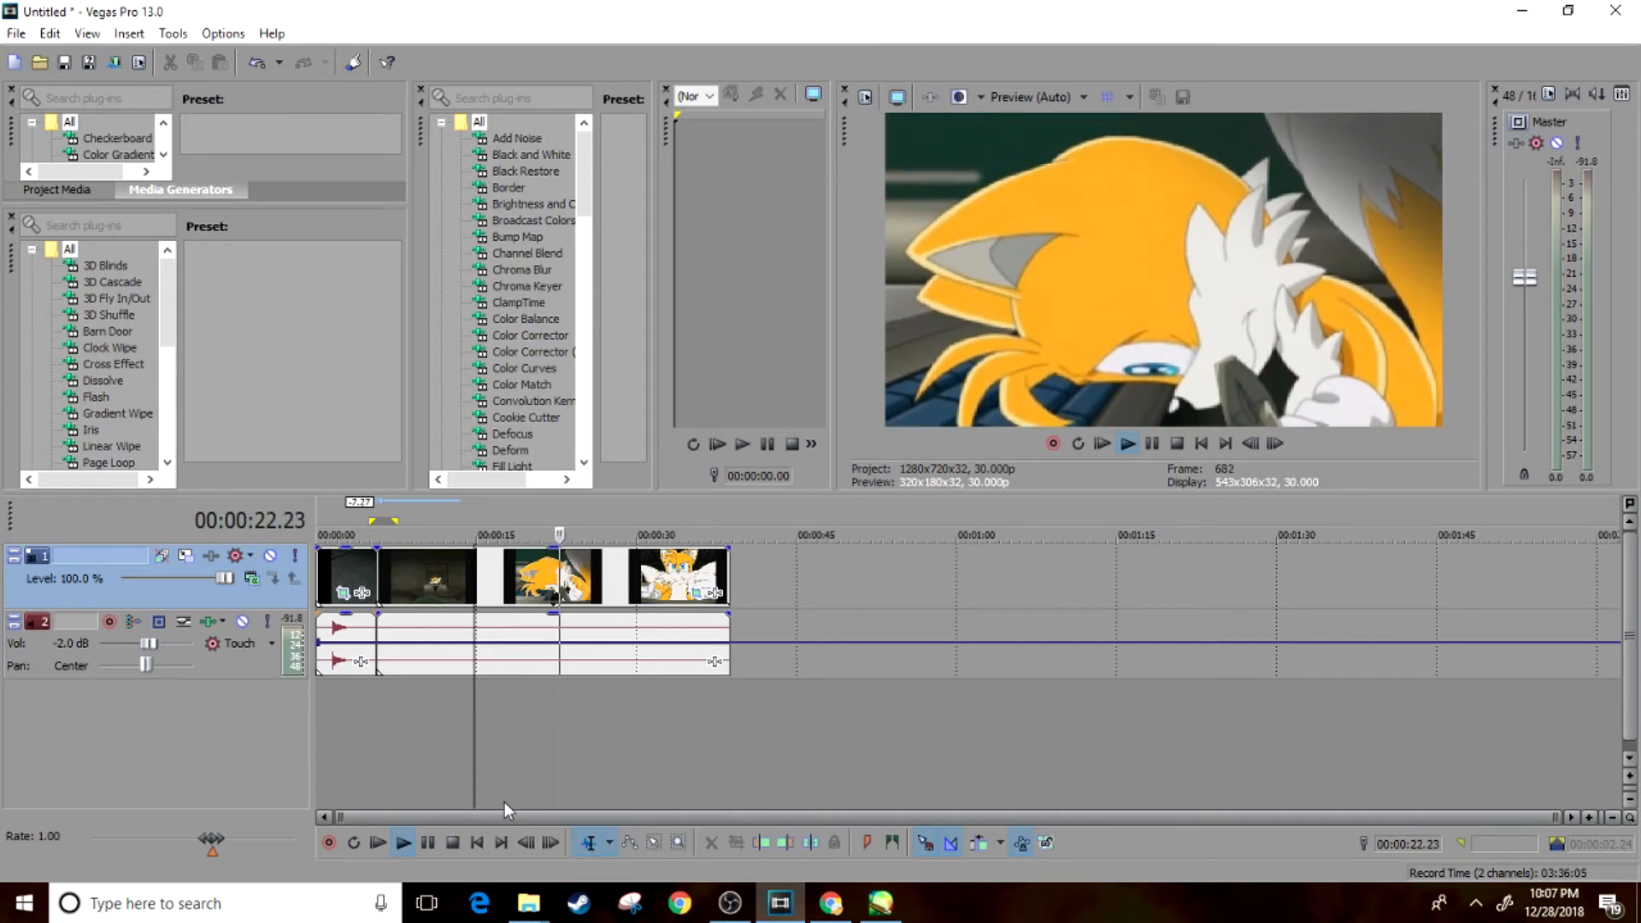
key("space")
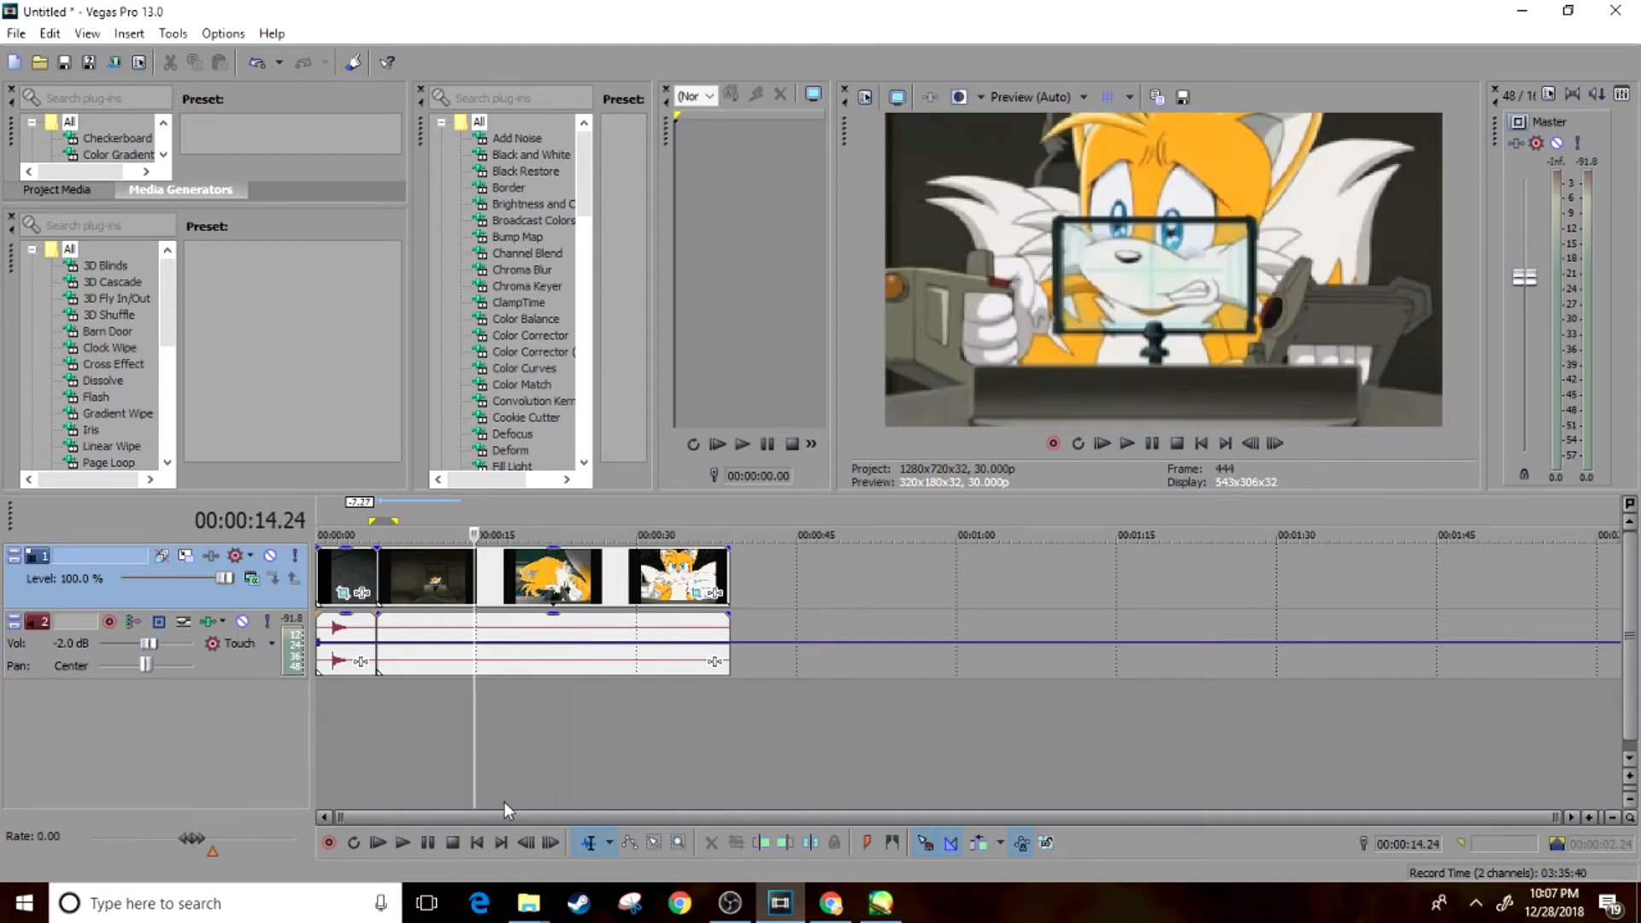